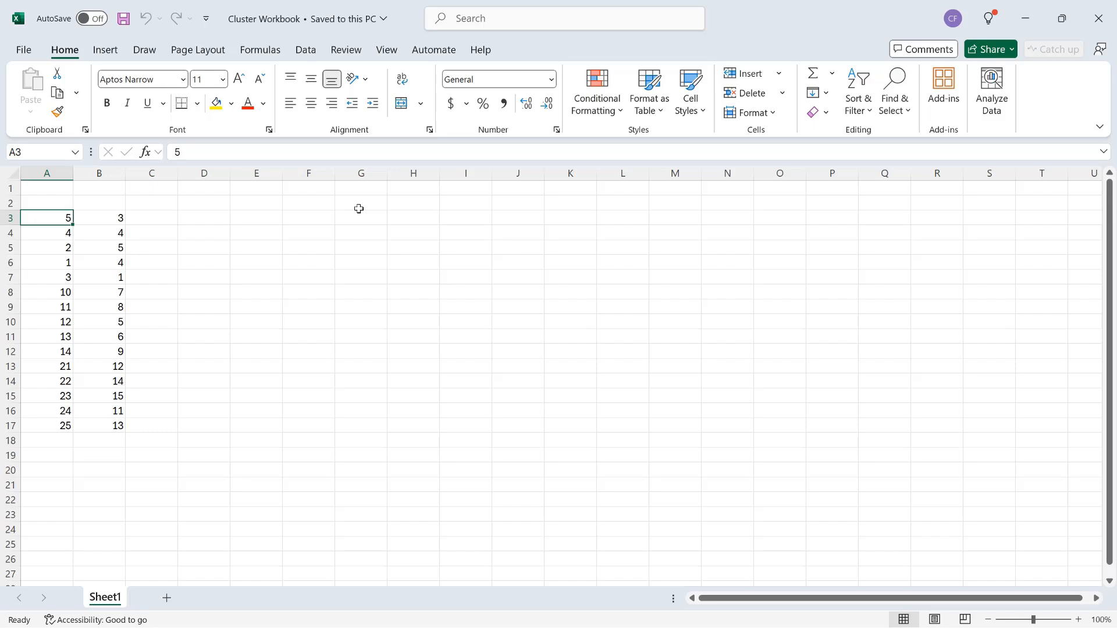
# - Enter the headers X_Axis in A2 and Y_Axis in B2 above the two data columns
pyautogui.click(121, 229)
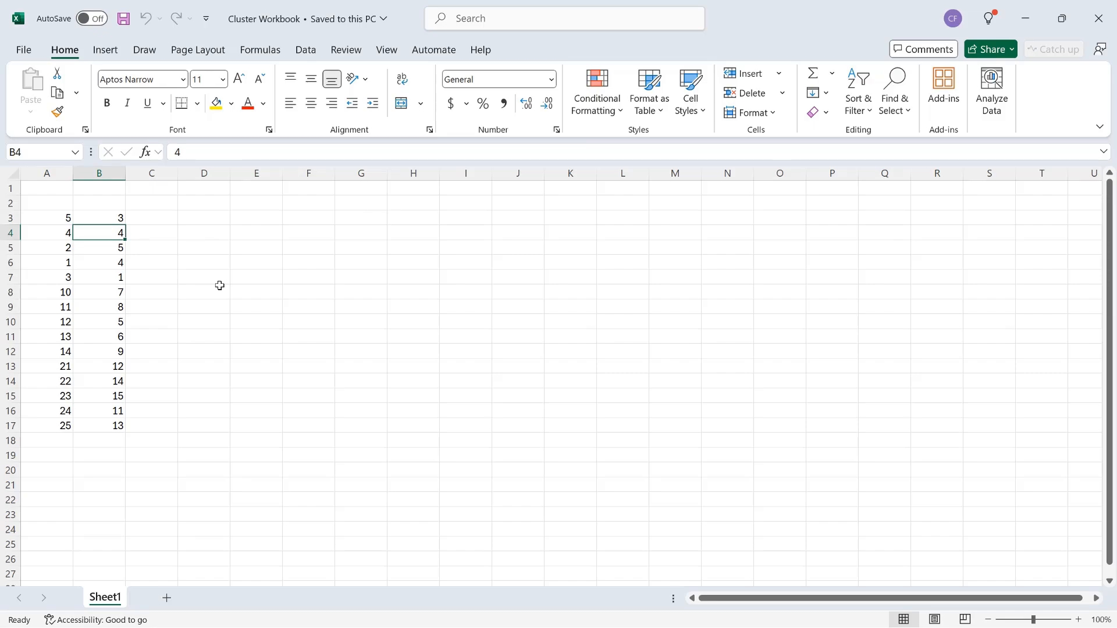
pyautogui.click(61, 202)
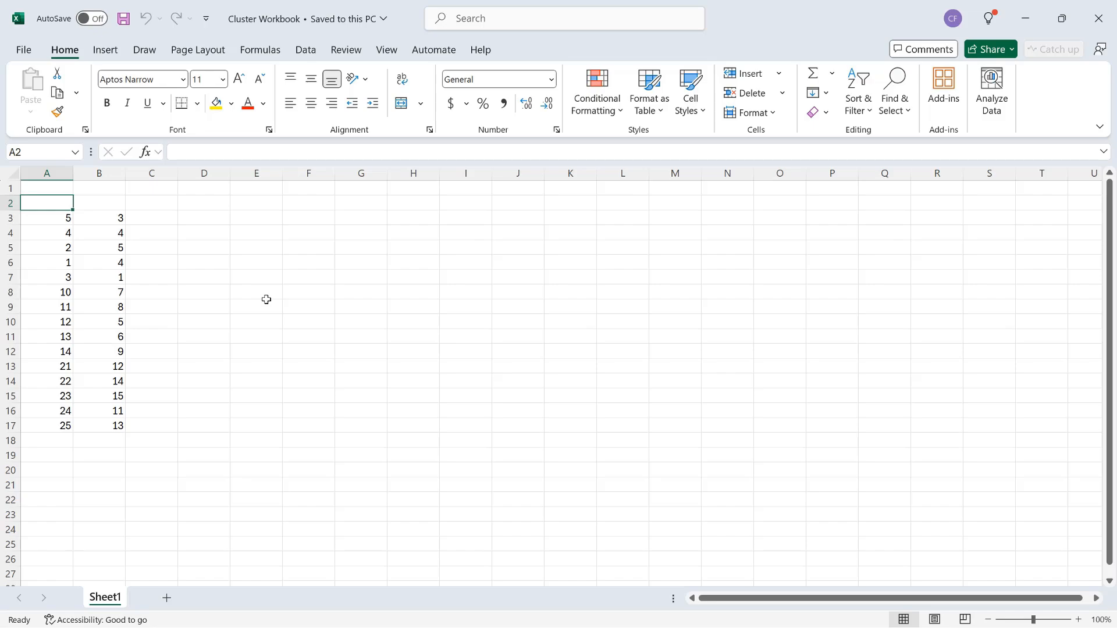
pyautogui.write('X')
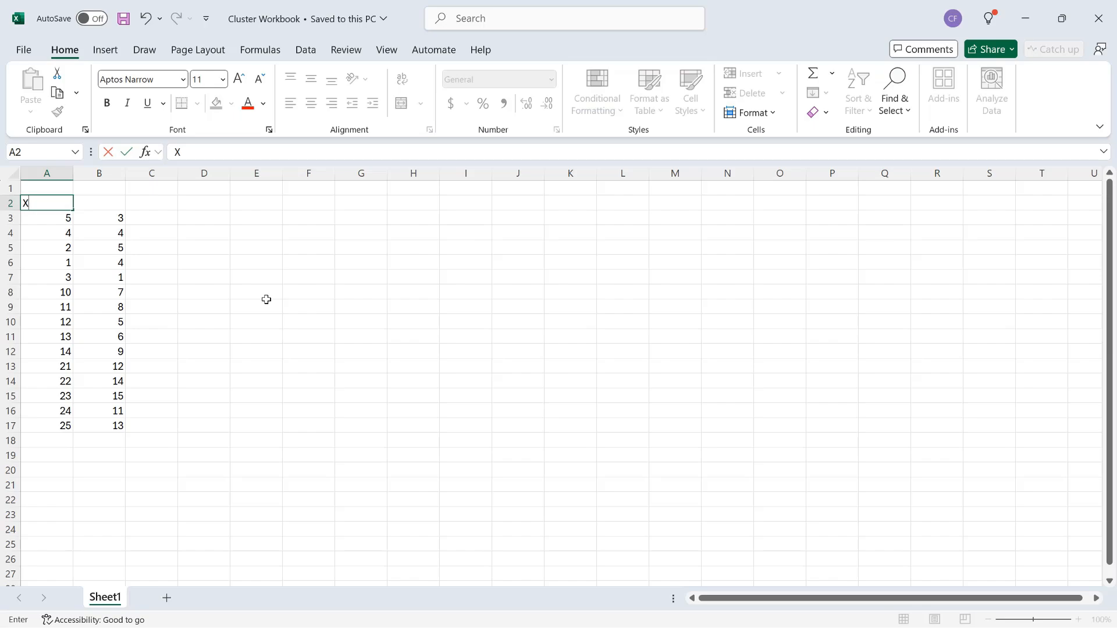
pyautogui.write('_Axis')
pyautogui.press('Tab')
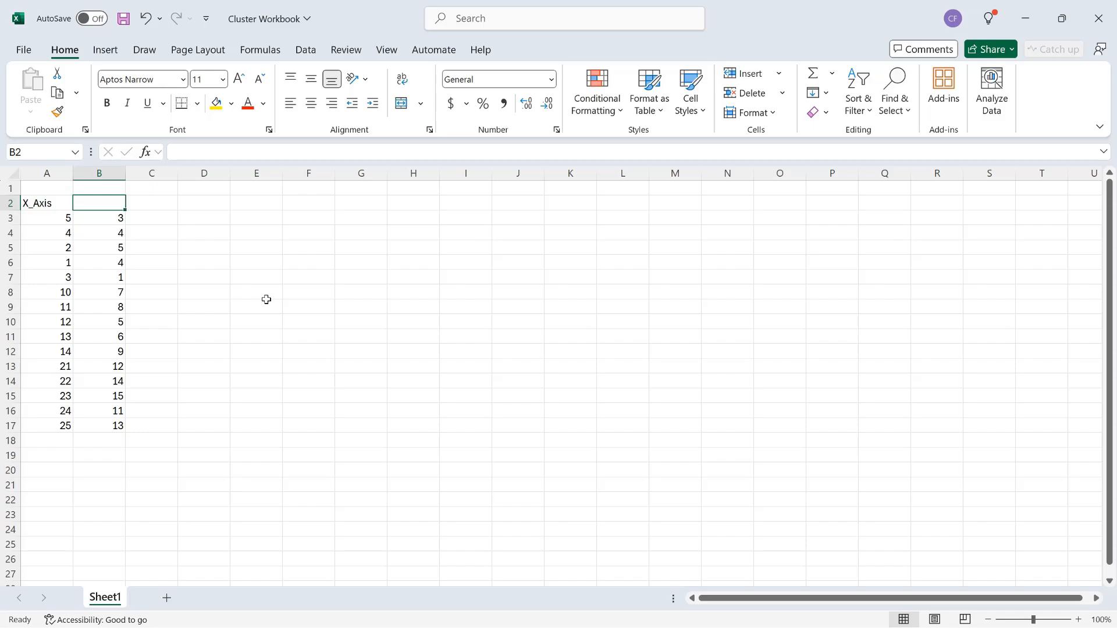
pyautogui.write('Y')
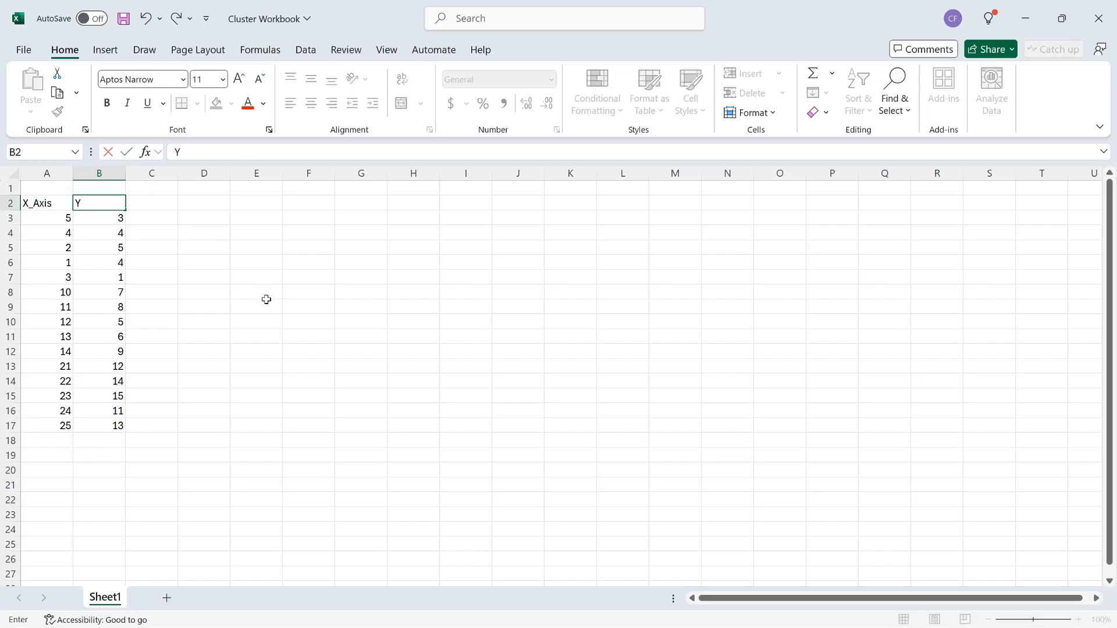
pyautogui.write('_Axis')
pyautogui.press('Tab')
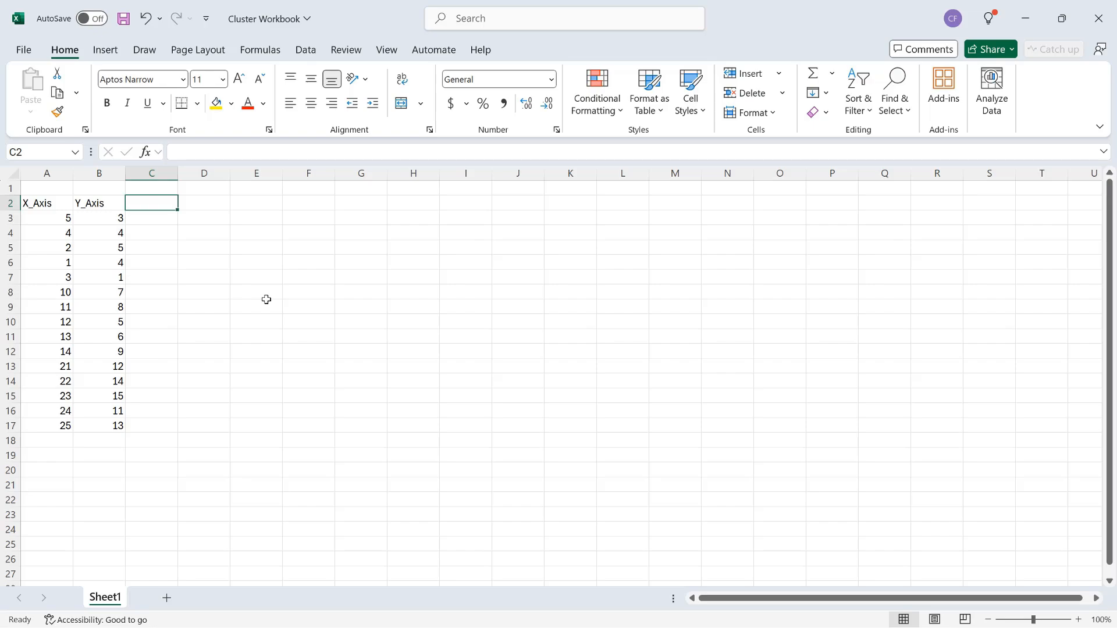
# - Enter the header Dist_C1 in C2 and fill the series across to Dist_C3 in E2
pyautogui.write('Dist')
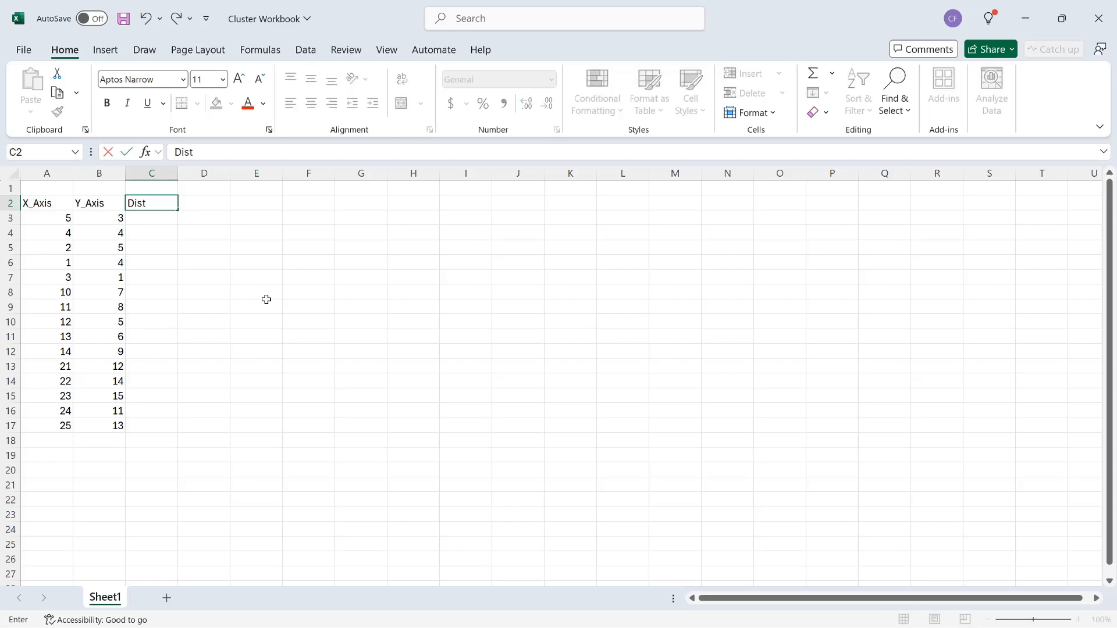
pyautogui.write('_C1')
pyautogui.press('Return')
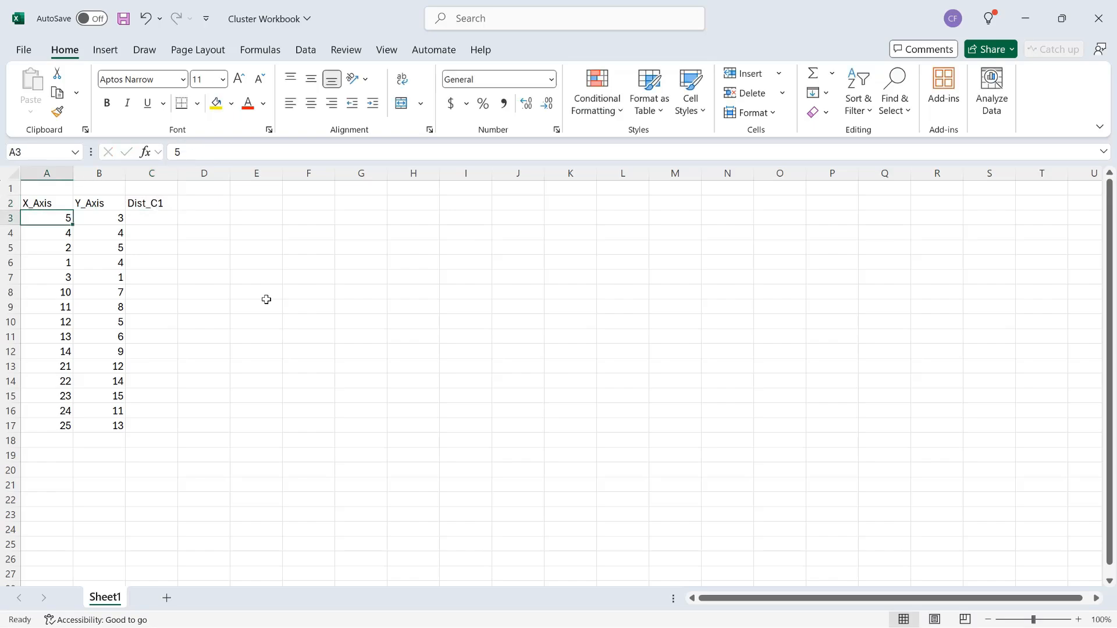
pyautogui.click(157, 208)
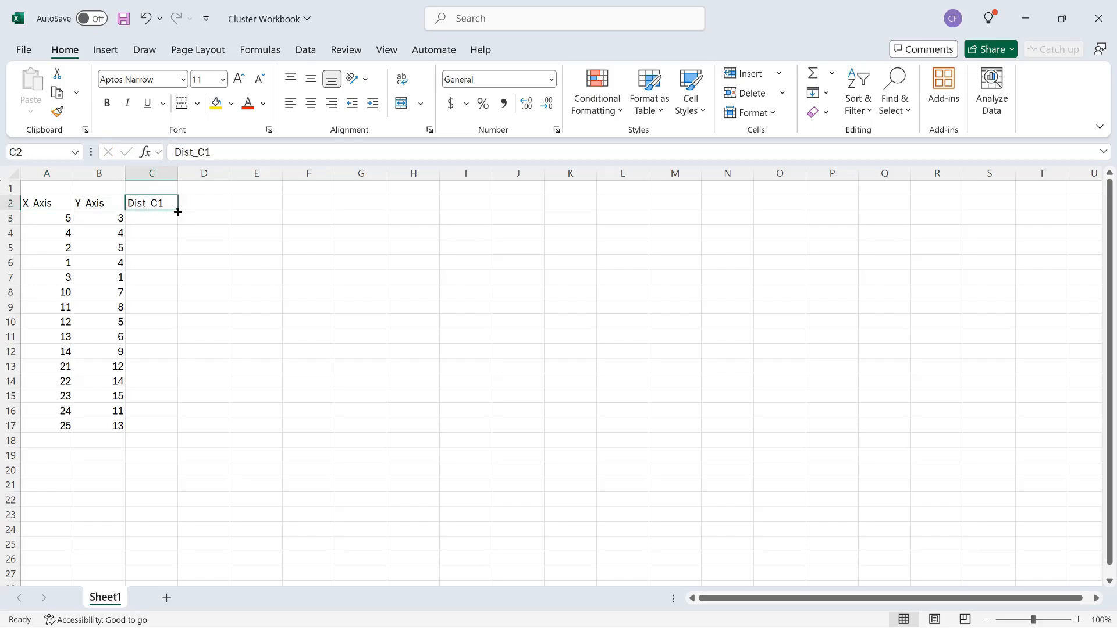
pyautogui.moveTo(177, 209); pyautogui.dragTo(265, 208)
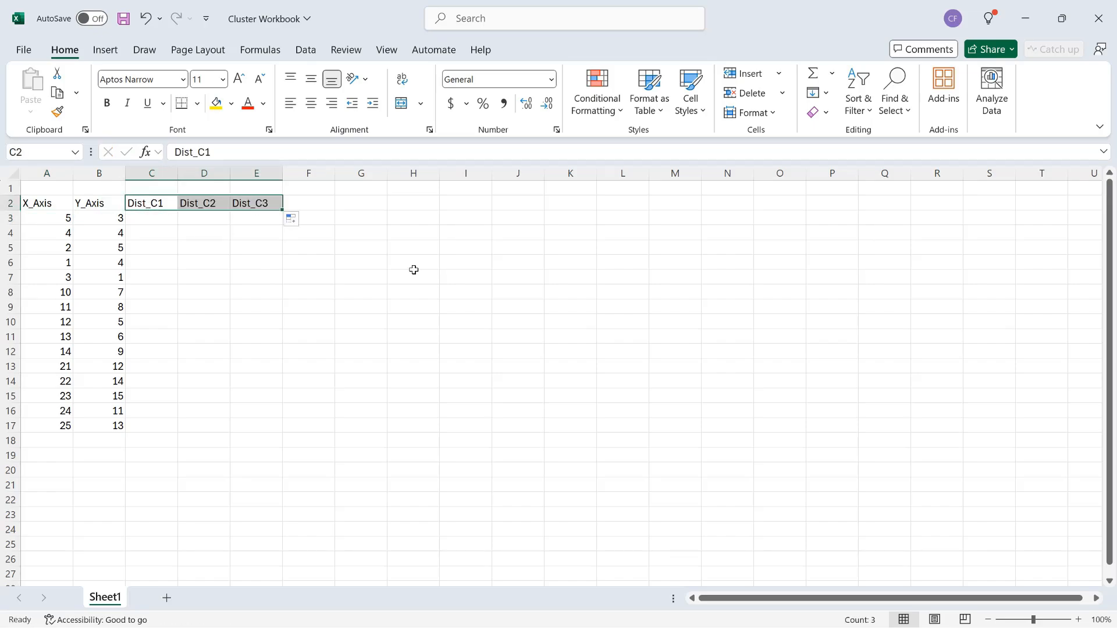
# - Enter the header Centroid in F2
pyautogui.click(326, 205)
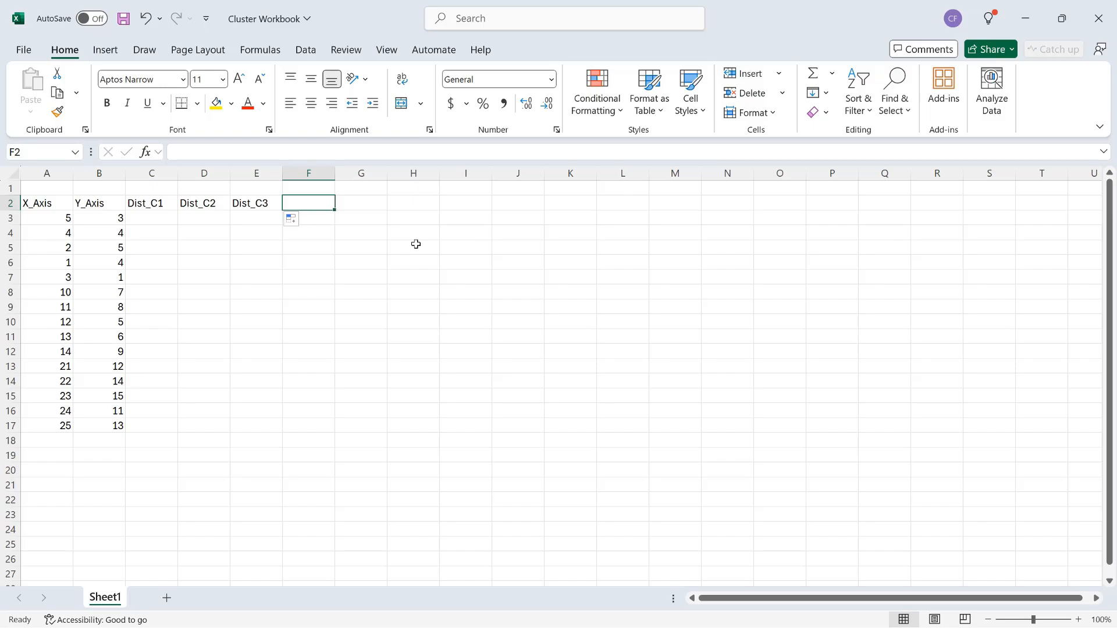
pyautogui.write('Centroid')
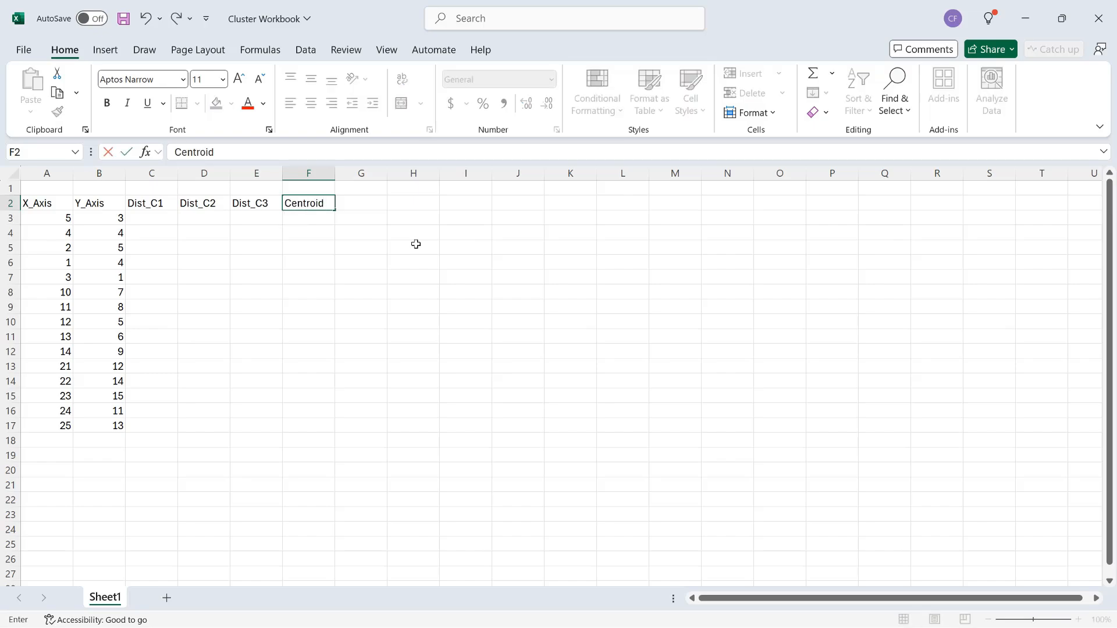
pyautogui.press('Return')
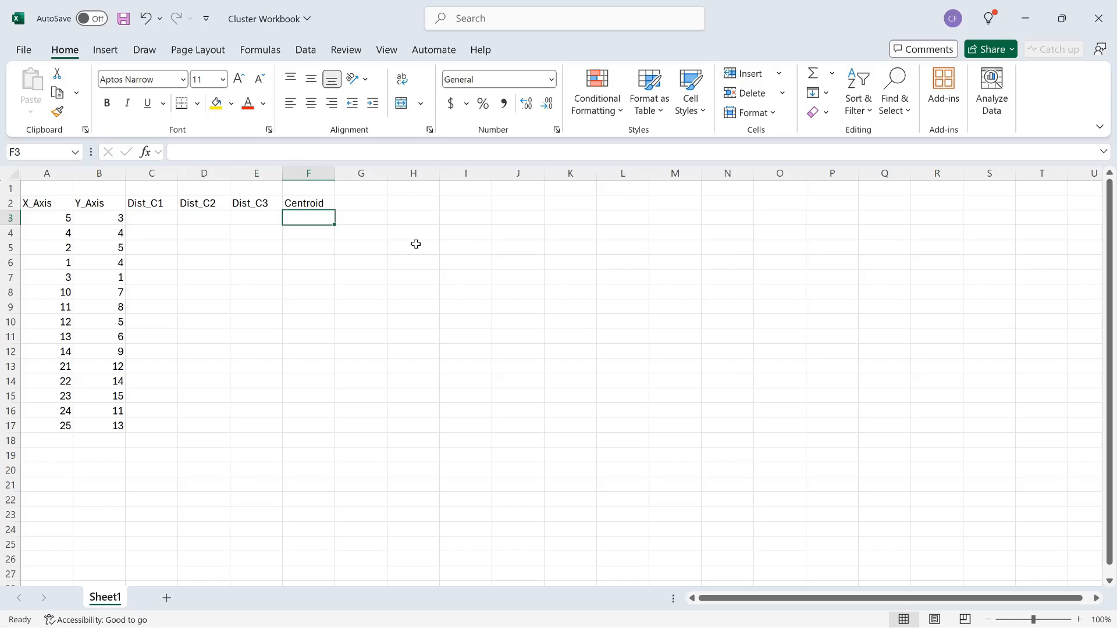
# - Format the range A2:F17 as a table with headers, using the light grey banded style
pyautogui.click(120, 233)
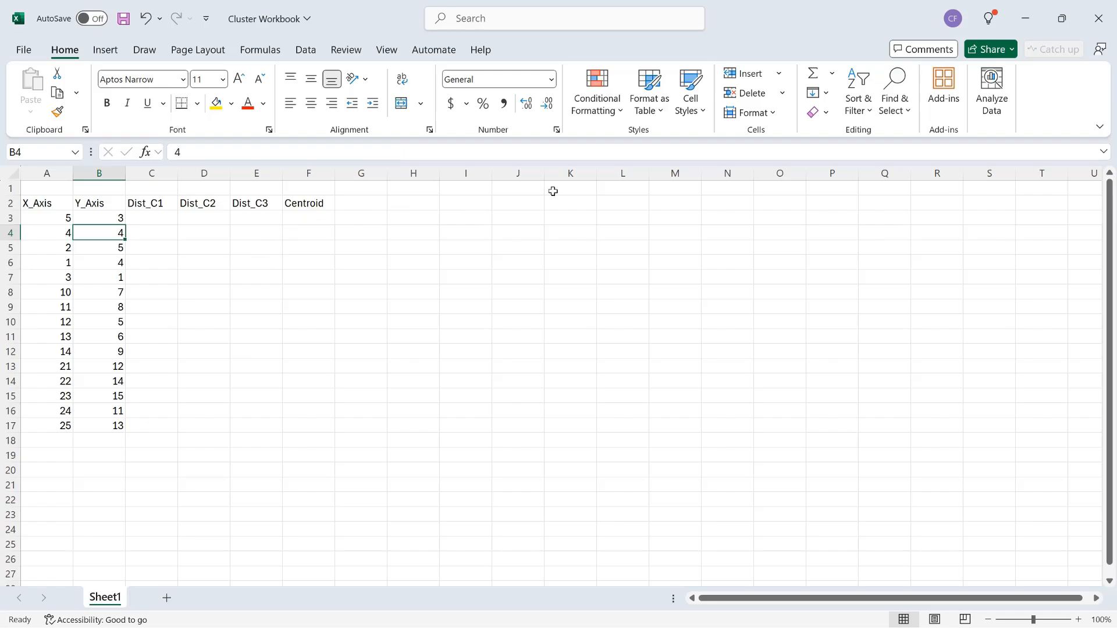
pyautogui.click(656, 109)
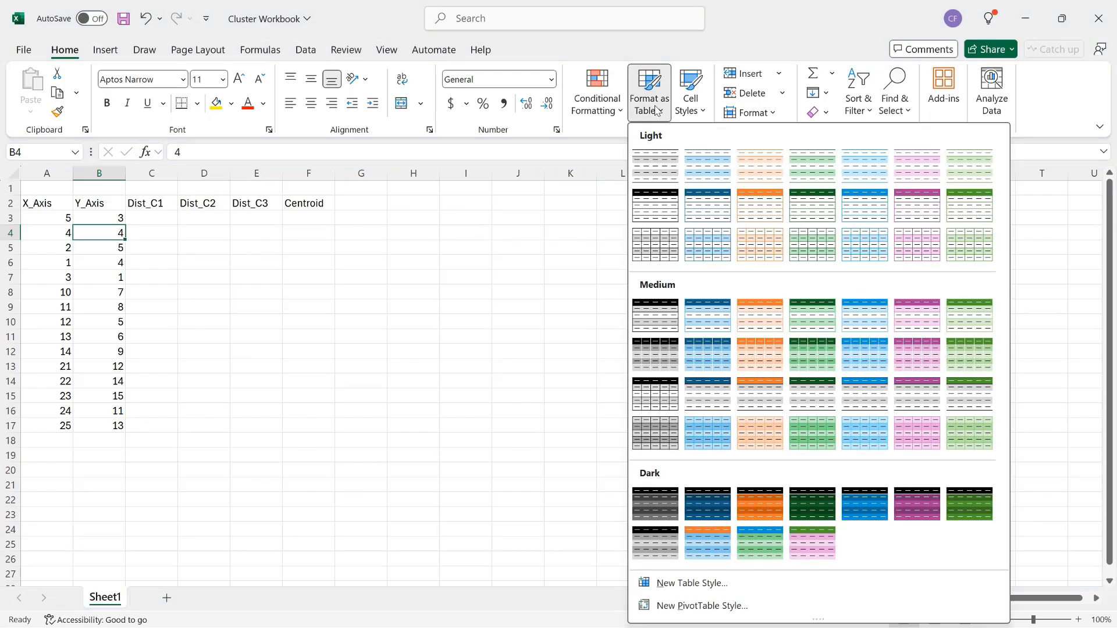
pyautogui.click(659, 176)
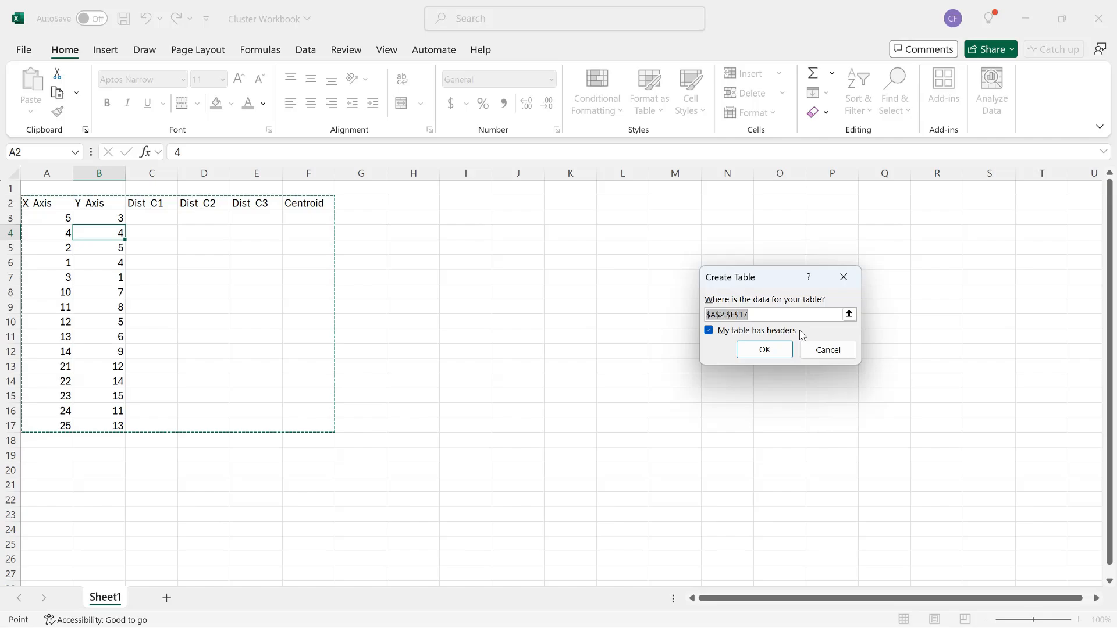
pyautogui.click(766, 350)
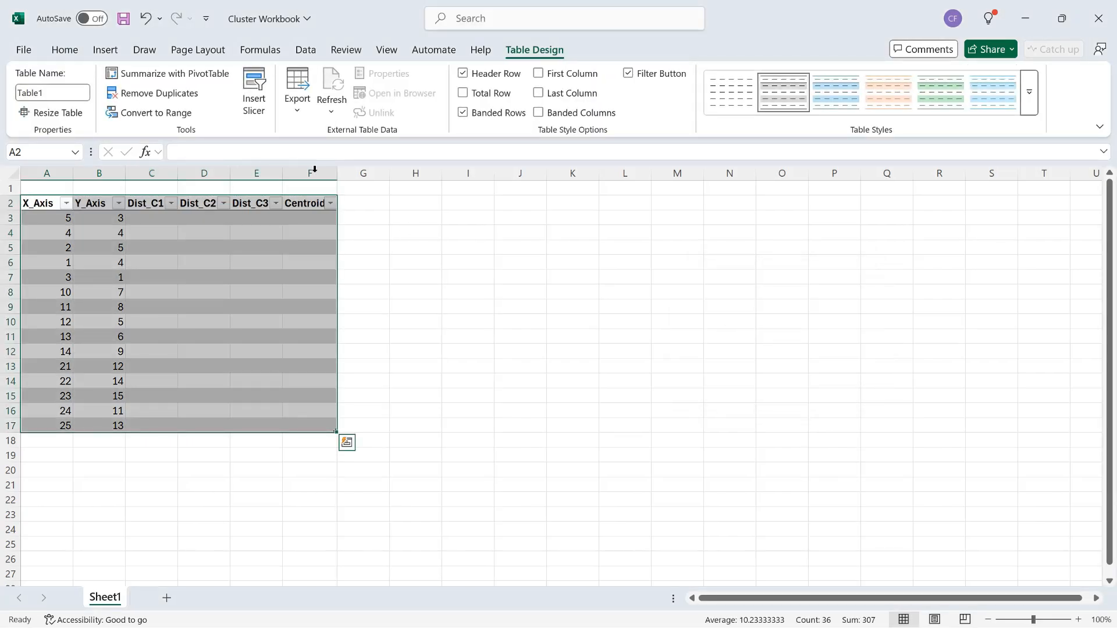
# - Autofit the widths of columns C through F to their table headers
pyautogui.moveTo(337, 173); pyautogui.dragTo(230, 169)
pyautogui.doubleClick(229, 170)
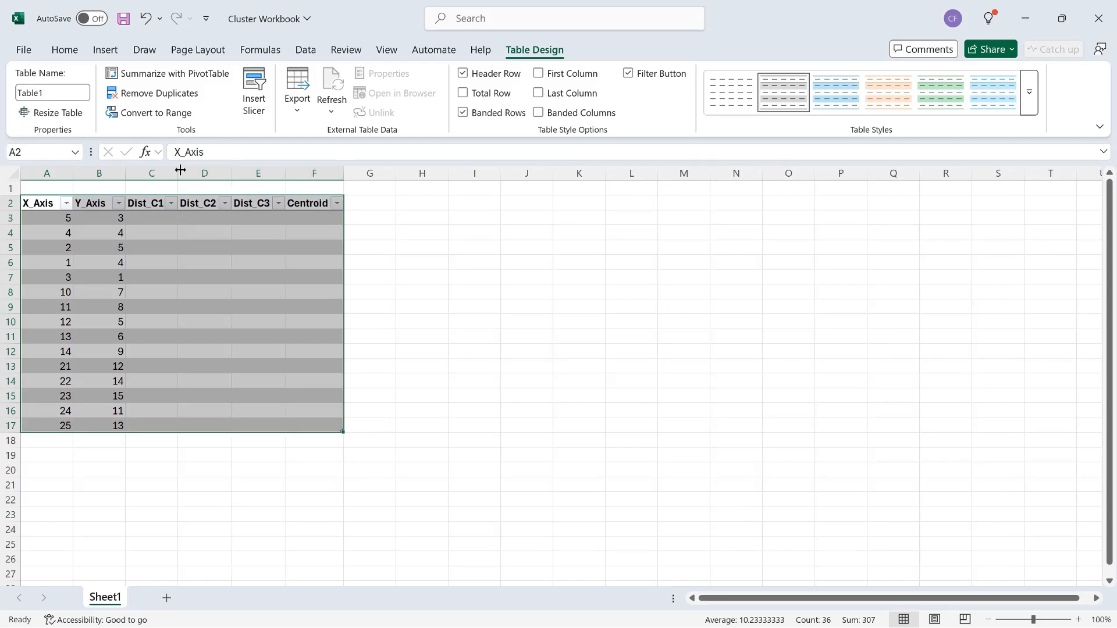
pyautogui.doubleClick(177, 170)
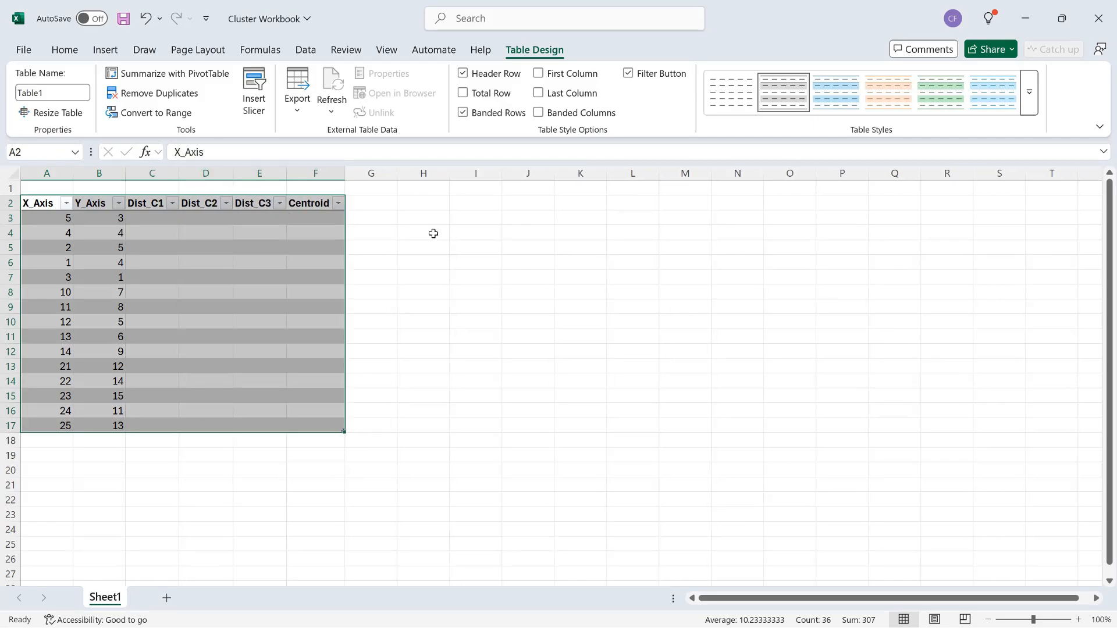
# - Rename the data table as MainTable
pyautogui.click(323, 203)
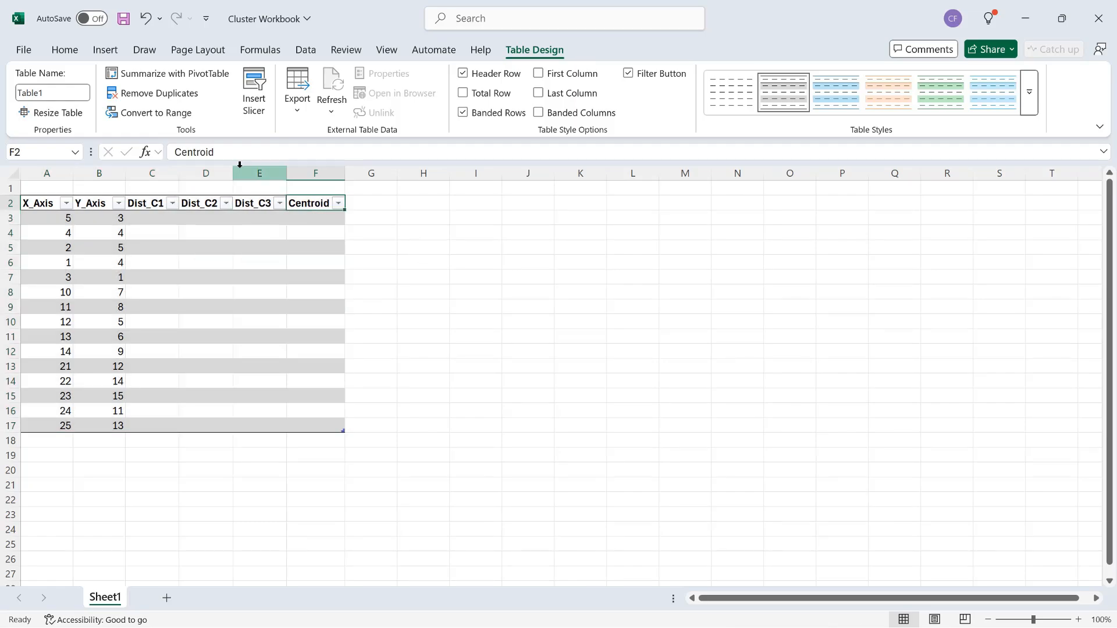
pyautogui.click(72, 91)
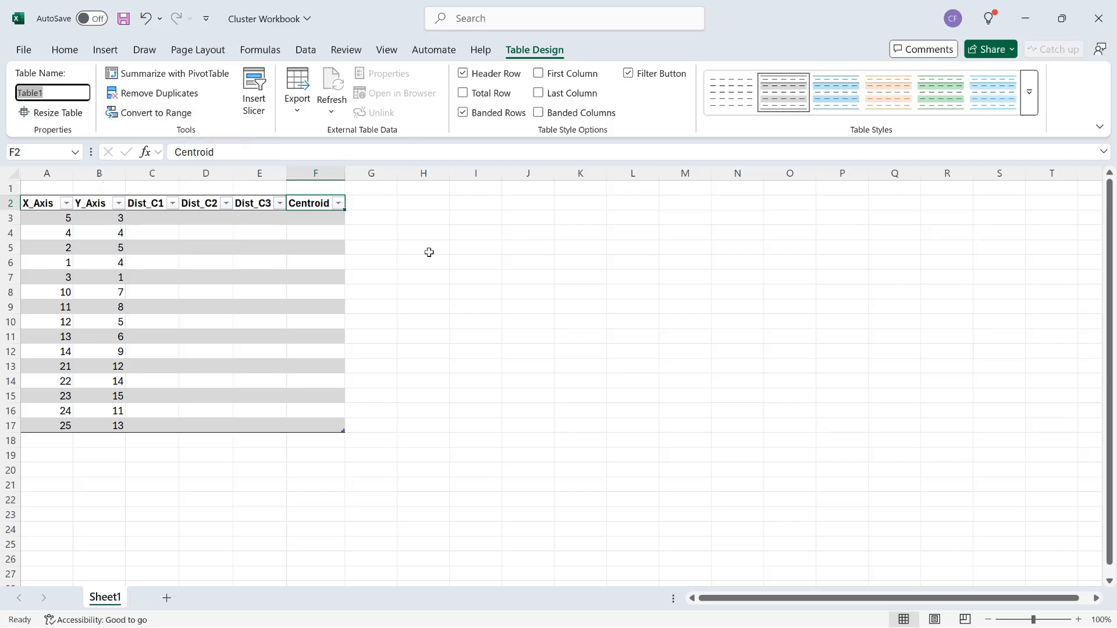
pyautogui.write('MainTable')
pyautogui.press('Return')
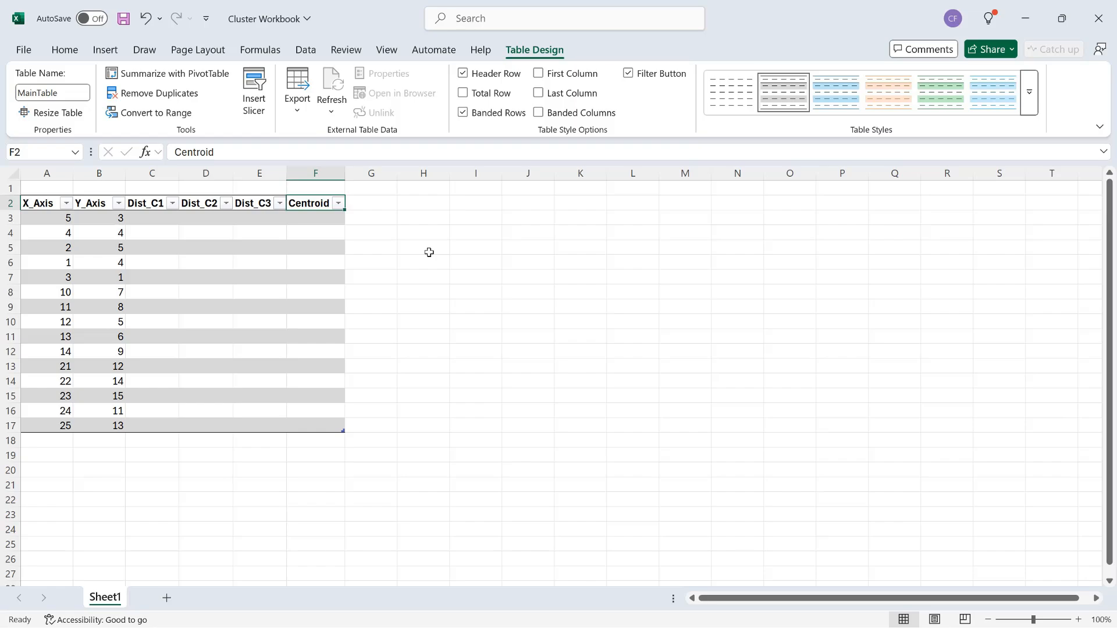
# - Enter the headers C_Number, C_X_Axis and C_Y_Axis in cells H2 to J2
pyautogui.click(434, 209)
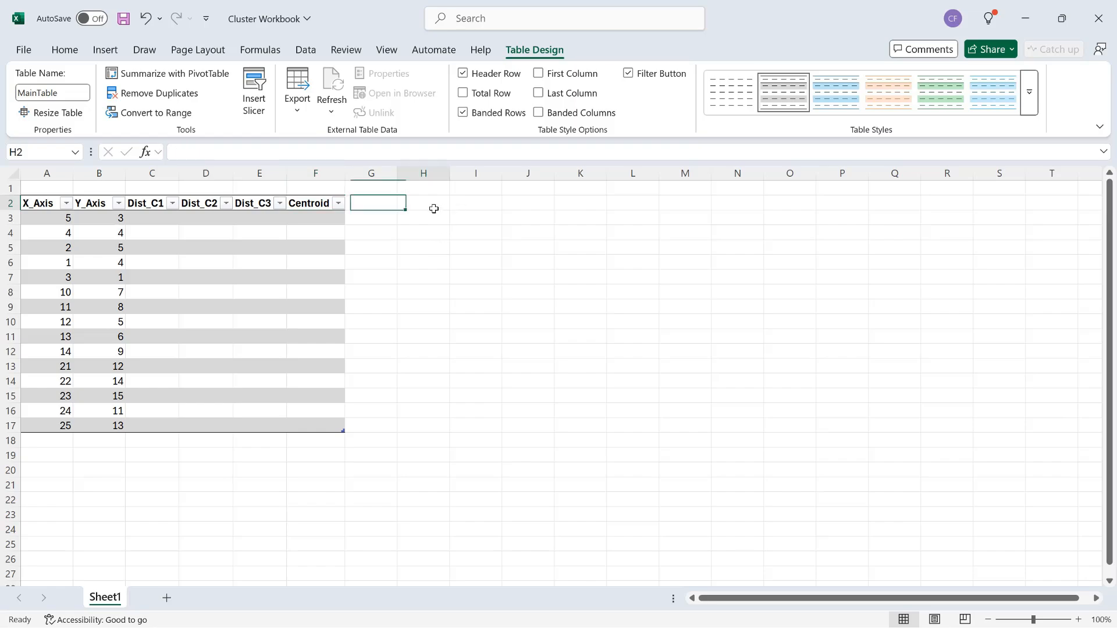
pyautogui.write('C')
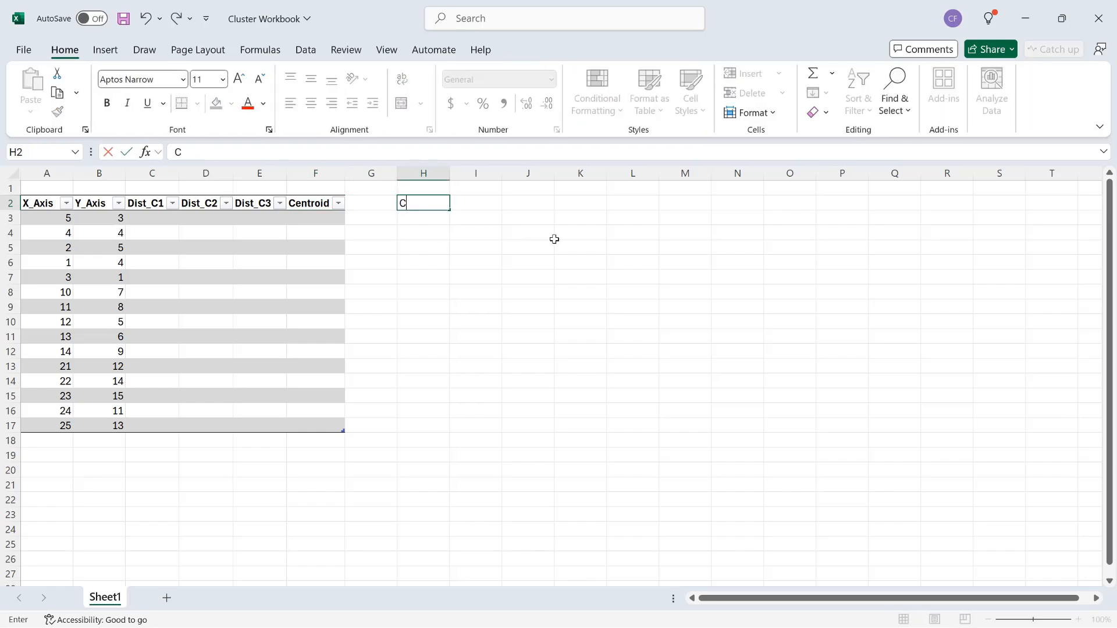
pyautogui.write('_Number')
pyautogui.press('Tab')
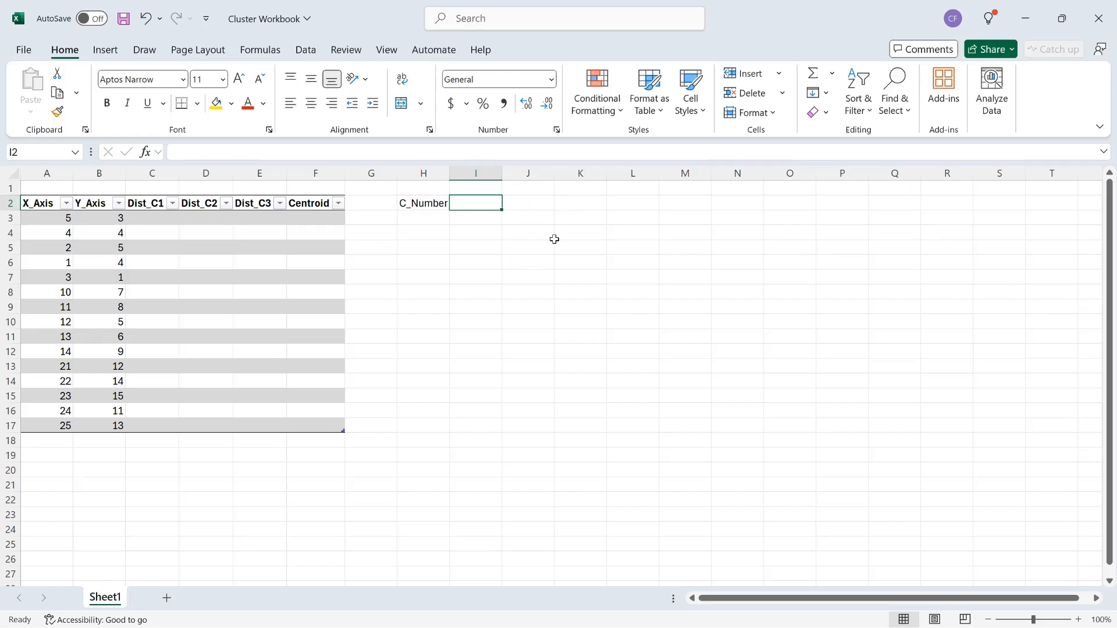
pyautogui.write('C_X')
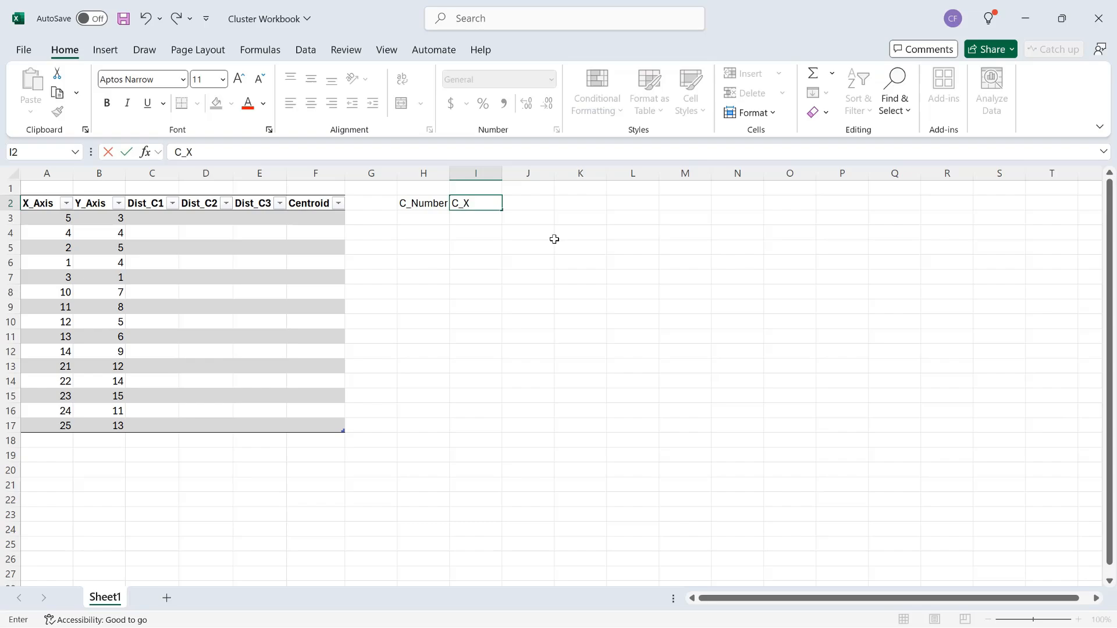
pyautogui.write('_Axis')
pyautogui.press('Tab')
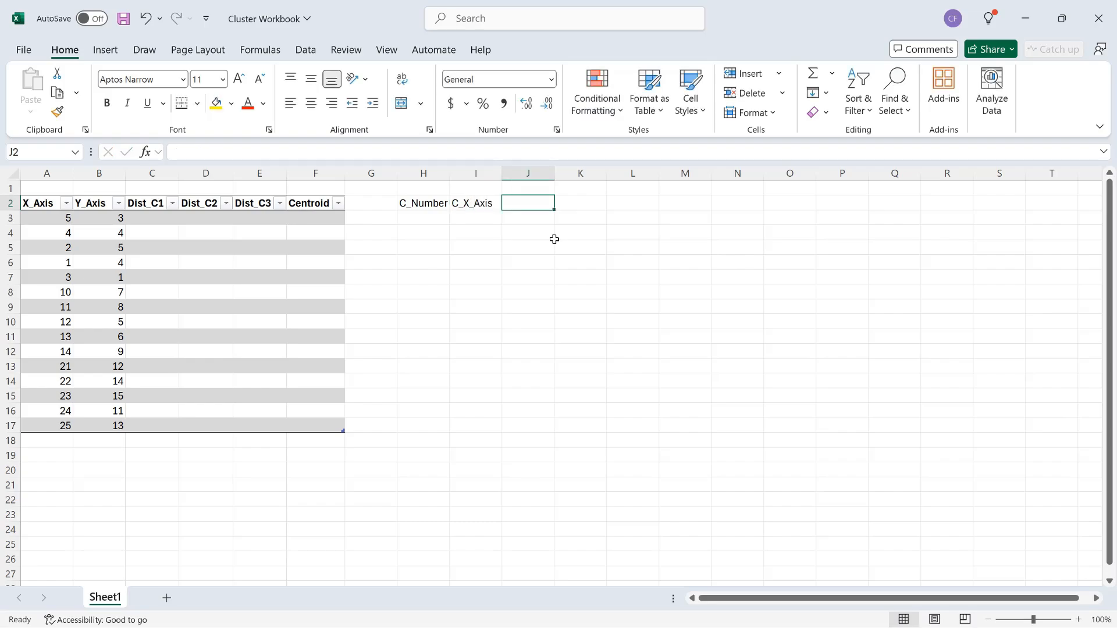
pyautogui.write('C_Y')
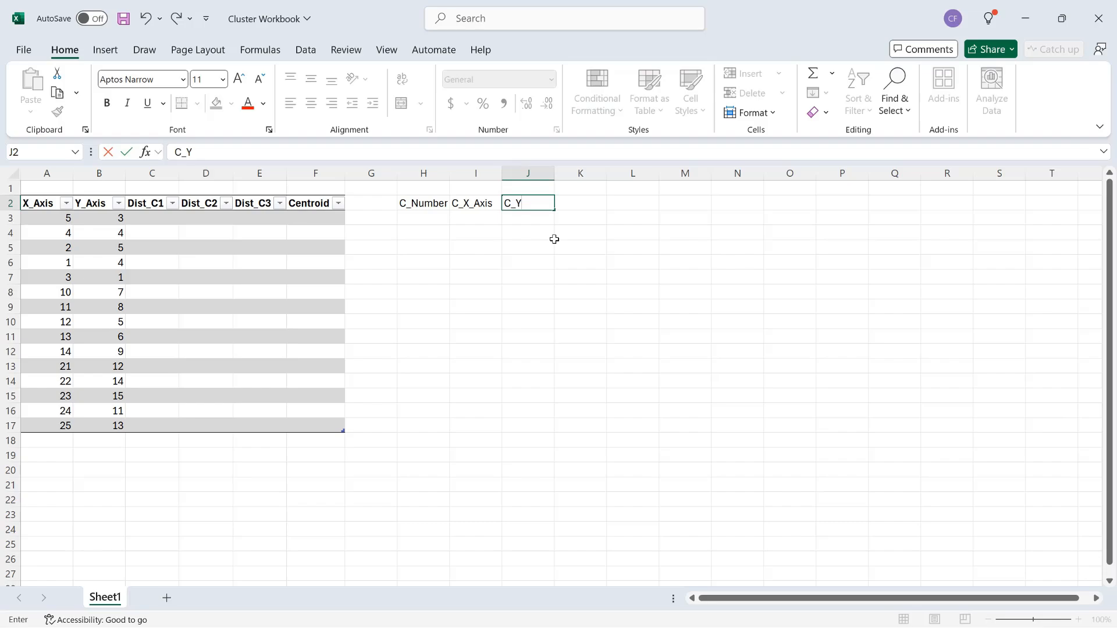
pyautogui.write('_Axis')
pyautogui.press('Return')
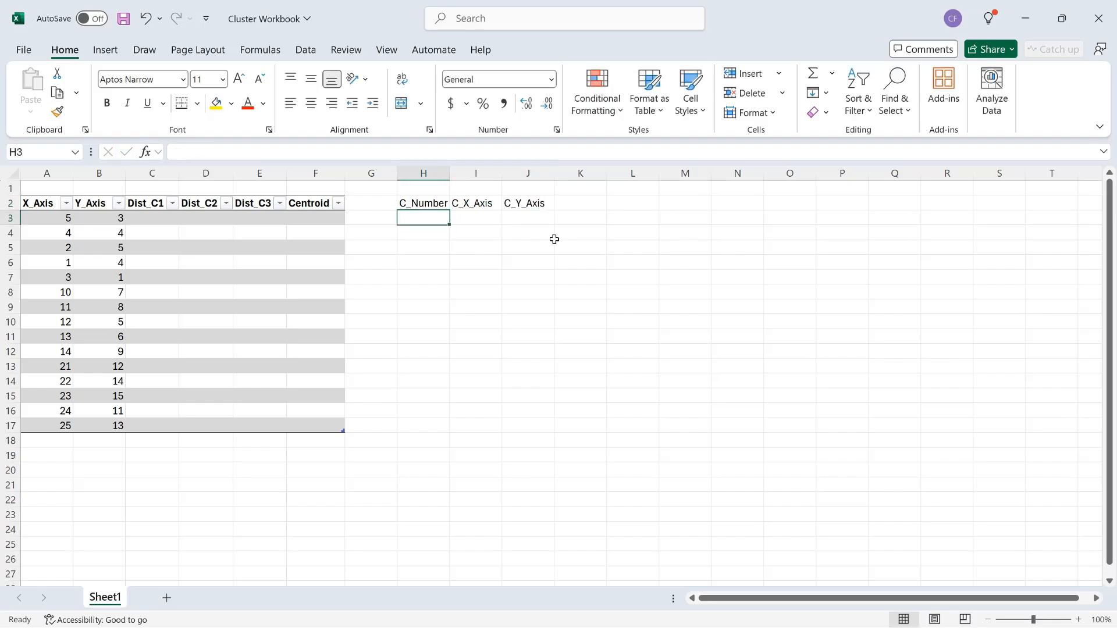
# - Number the centroids 1, 2 and 3 in cells H3 to H5 under C_Number
pyautogui.write('1')
pyautogui.press('Return')
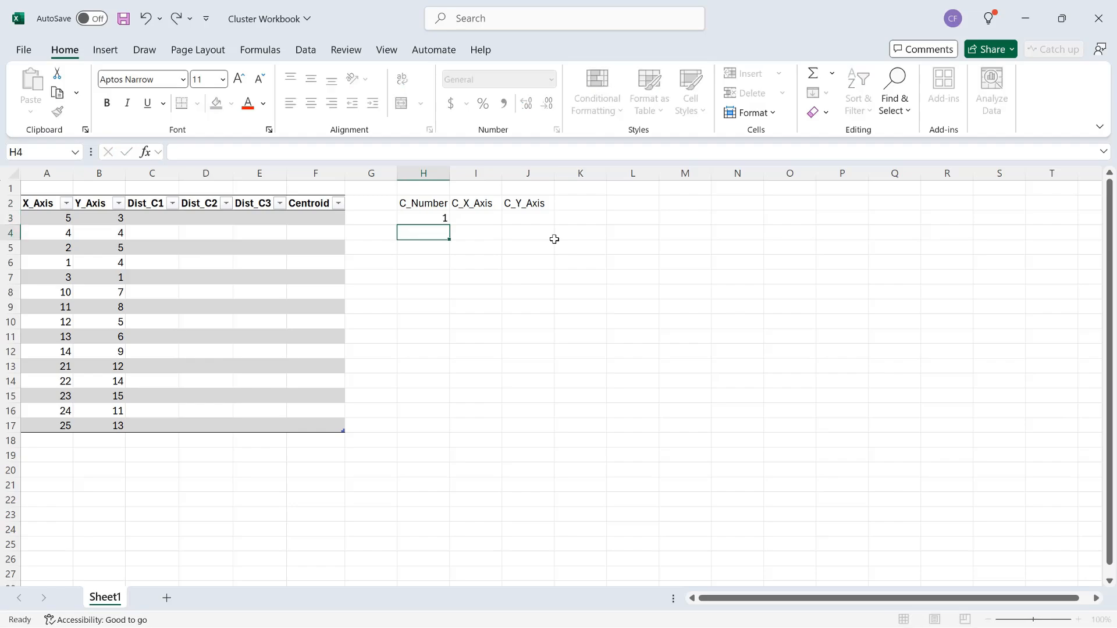
pyautogui.write('2')
pyautogui.press('Return')
pyautogui.write('3')
pyautogui.press('Return')
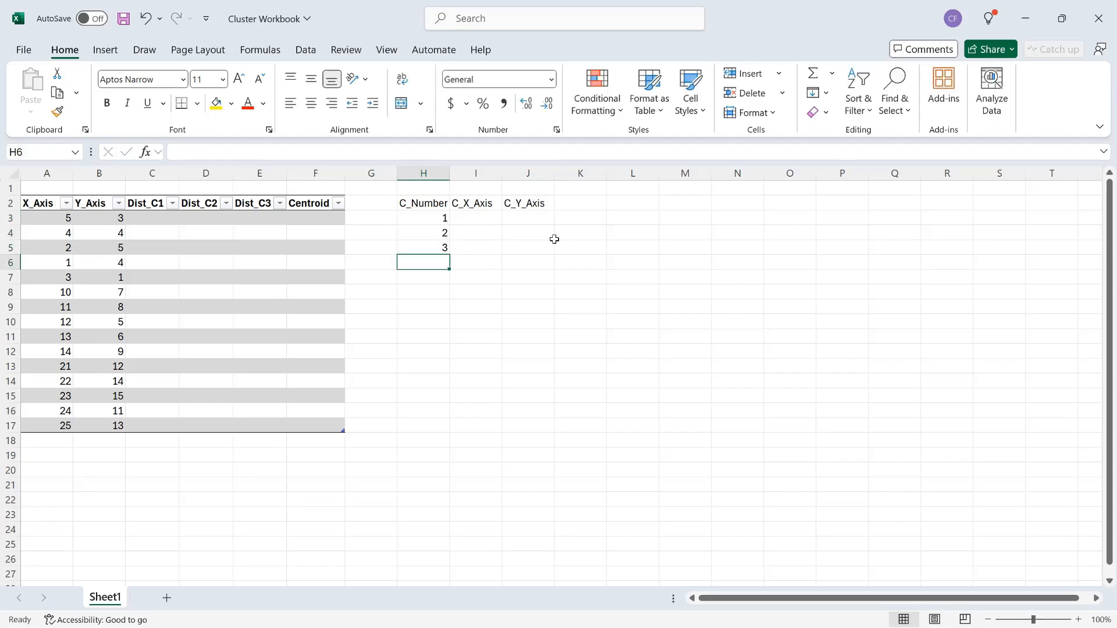
# - Format the centroid range H2:J5 as a table with headers in the same light grey banded style
pyautogui.click(431, 204)
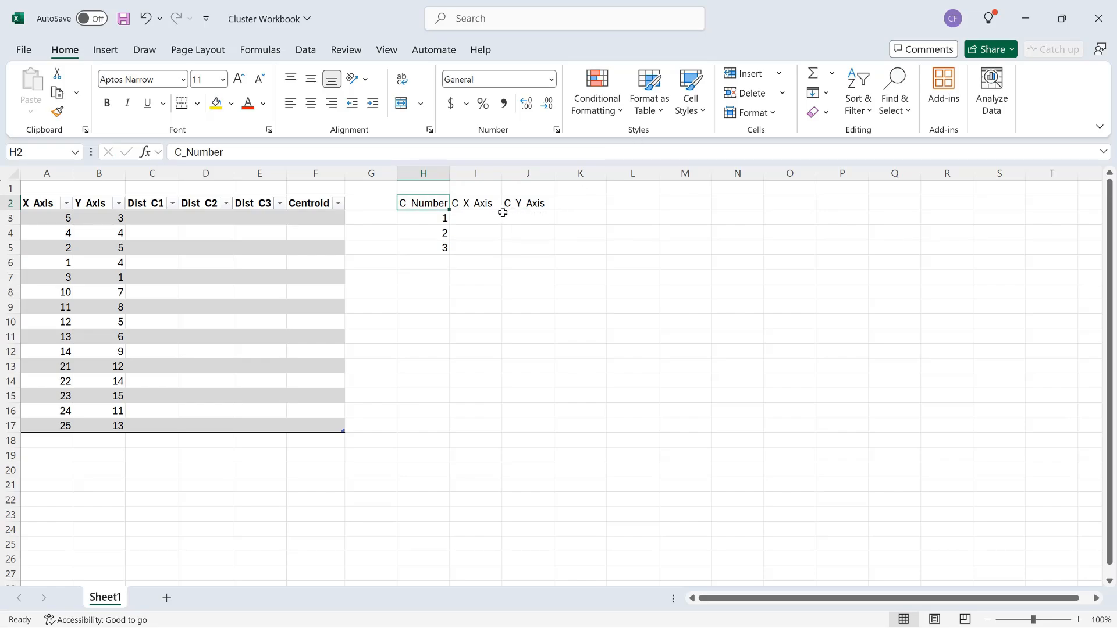
pyautogui.click(661, 115)
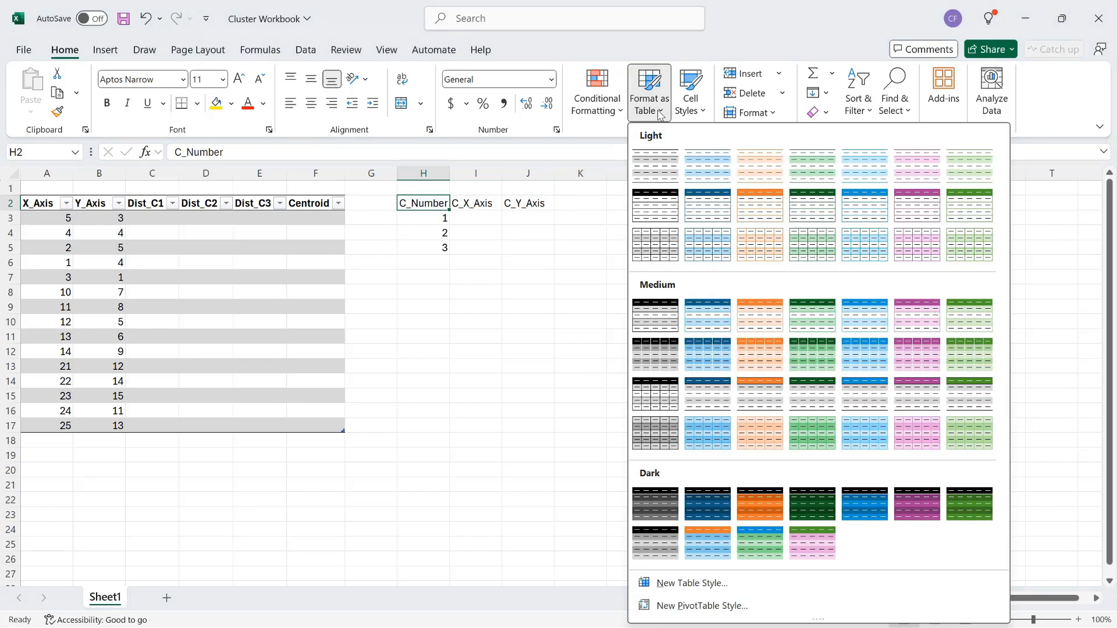
pyautogui.click(660, 164)
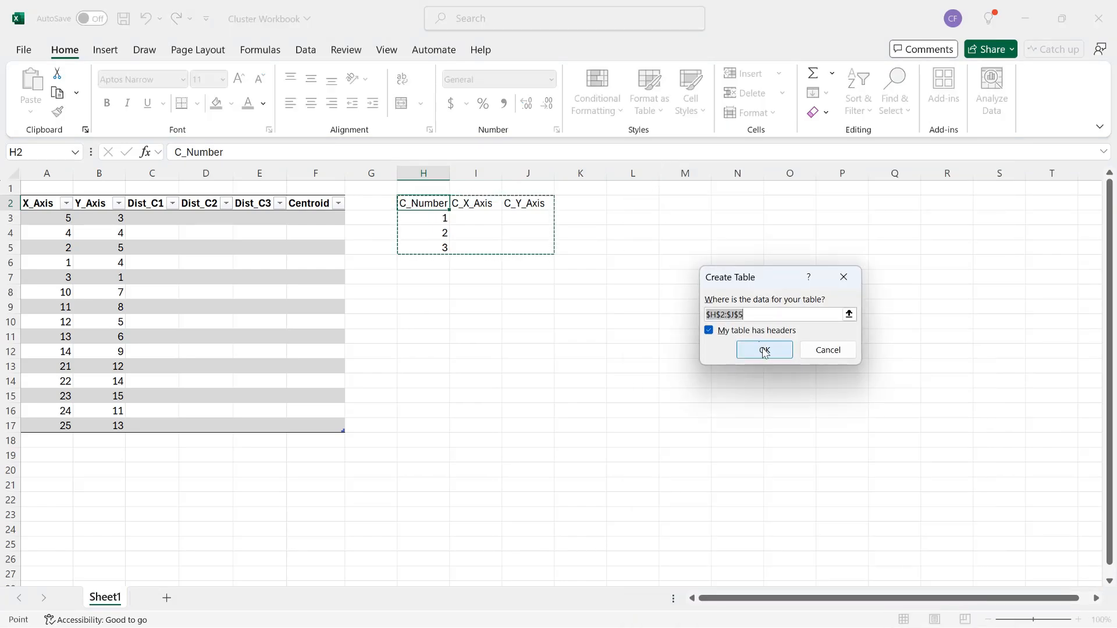
pyautogui.click(764, 349)
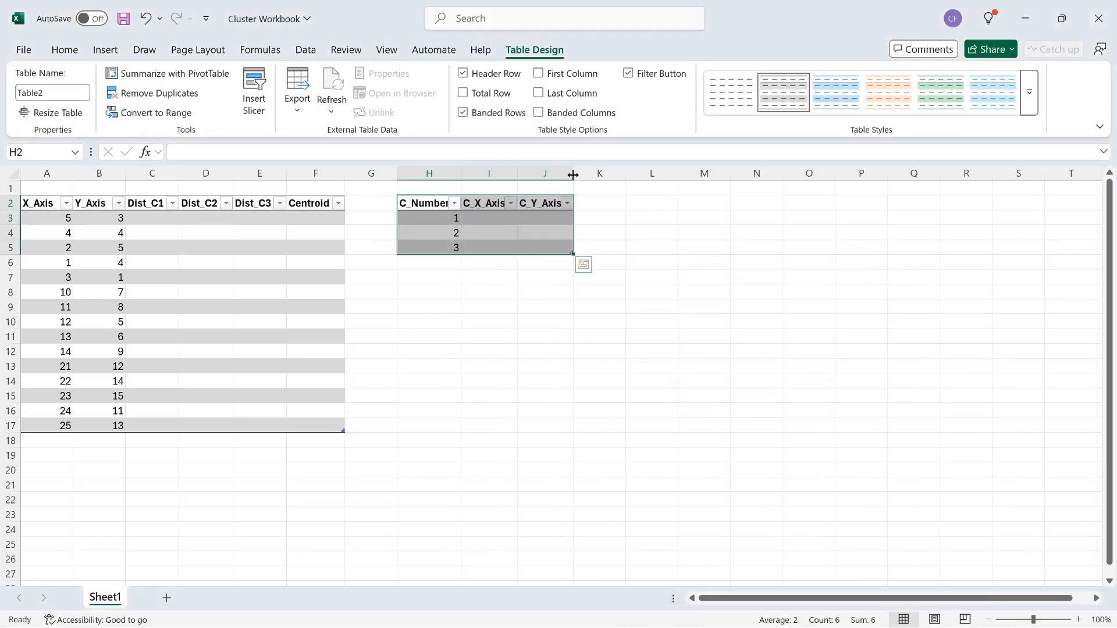
# - Widen columns H to J so the centroid table's headers fit fully
pyautogui.moveTo(574, 173); pyautogui.dragTo(577, 173)
pyautogui.doubleClick(518, 174)
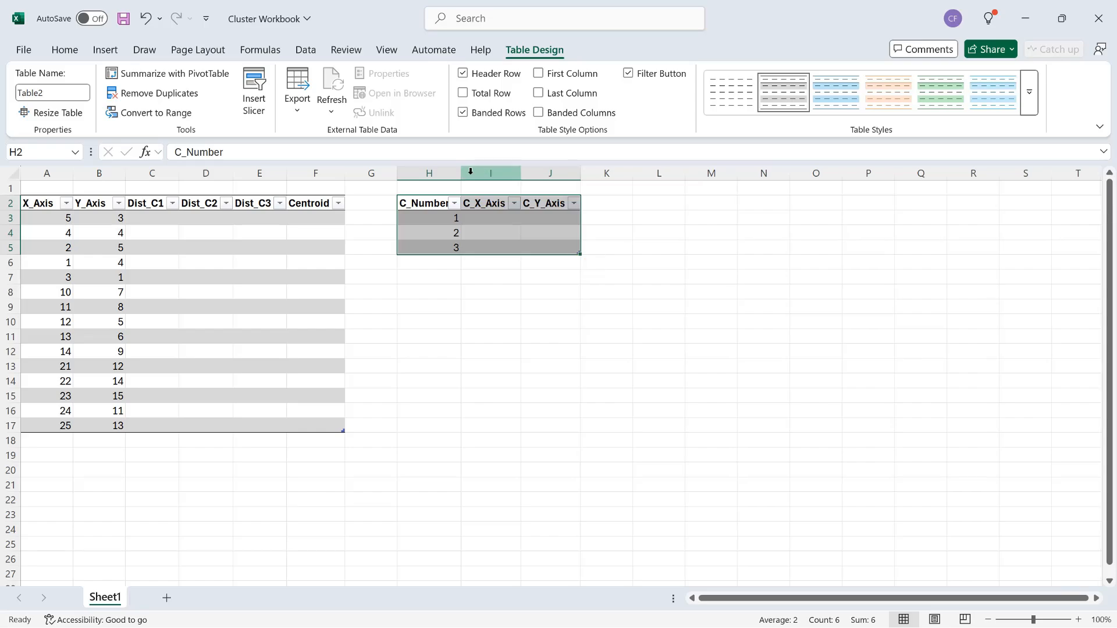
pyautogui.doubleClick(461, 174)
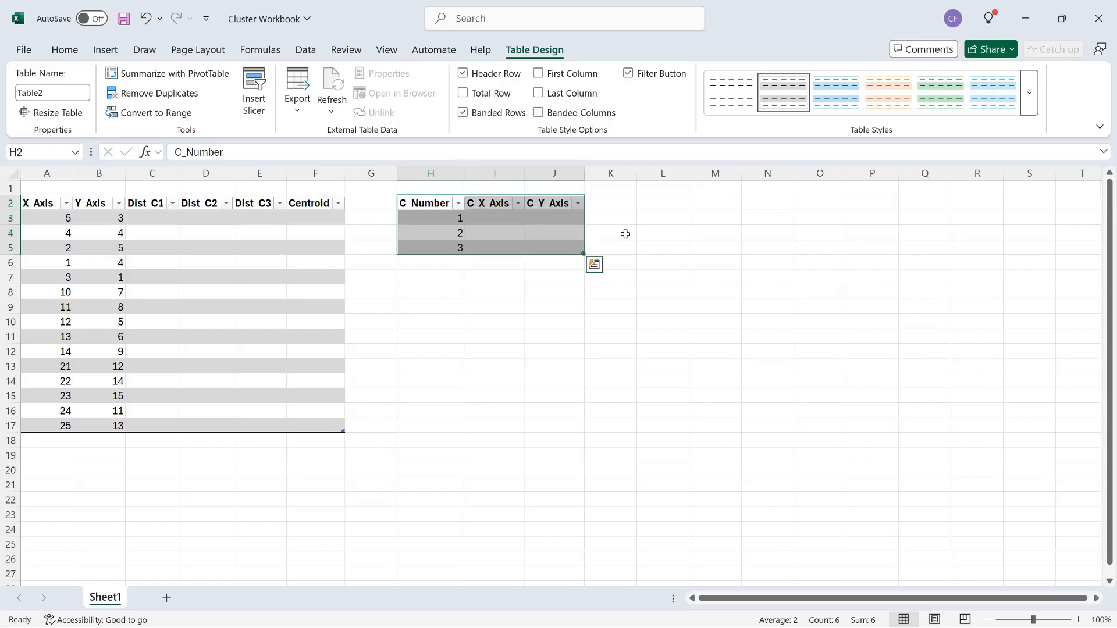
# - Rename the centroid table as Centroids
pyautogui.click(56, 96)
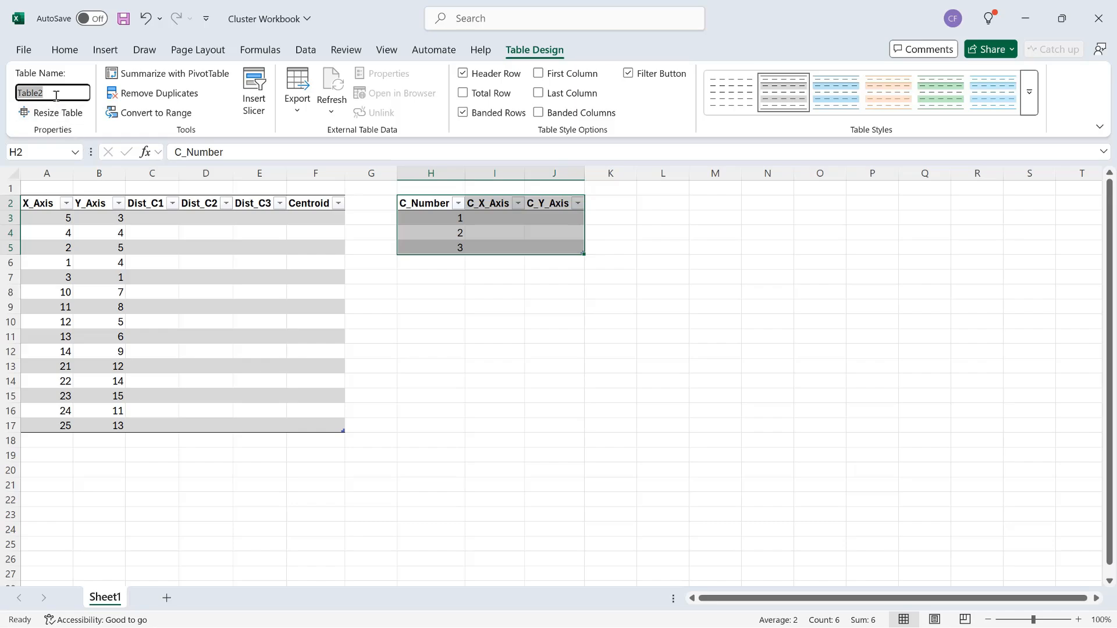
pyautogui.write('Centroids')
pyautogui.press('Return')
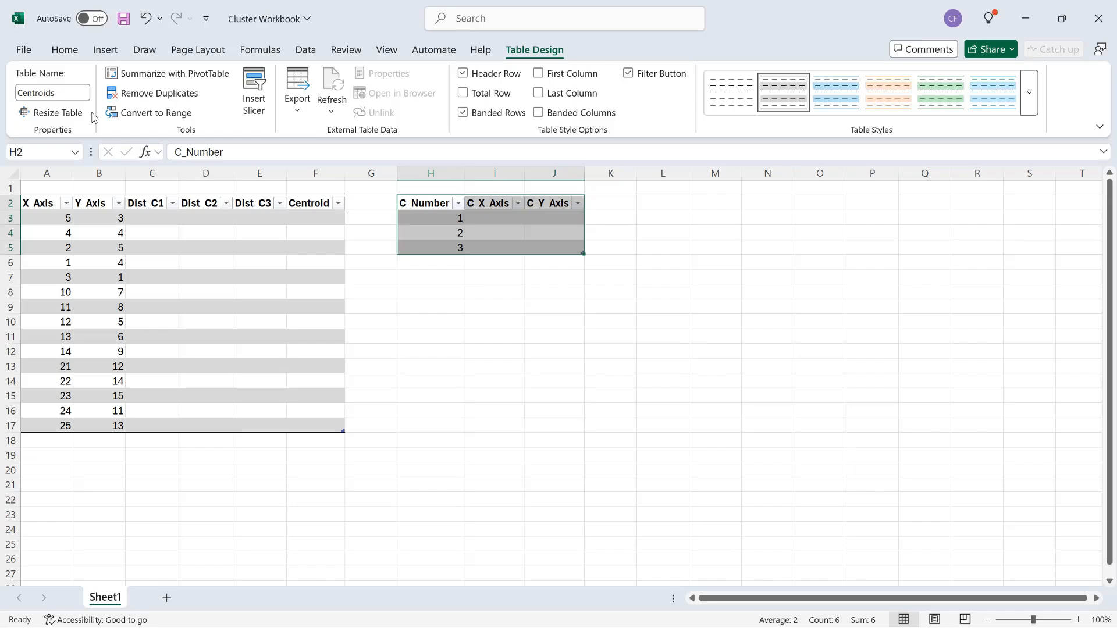
# - Enter the headers MAX X_Axis and MAX Y_Axis in cells L2 and M2
pyautogui.click(680, 202)
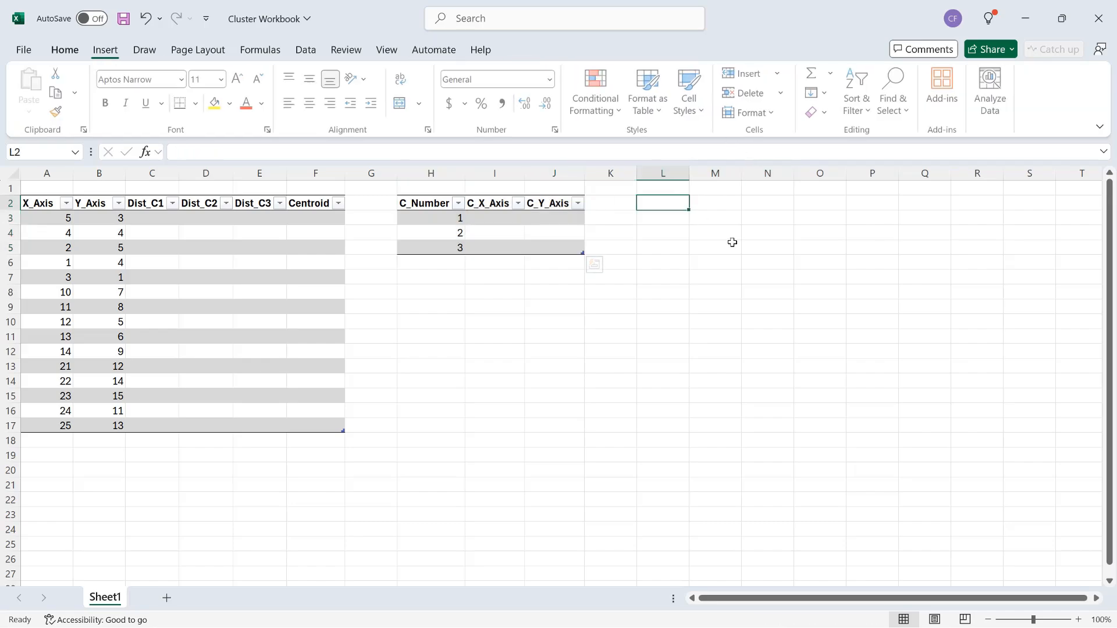
pyautogui.write('MA')
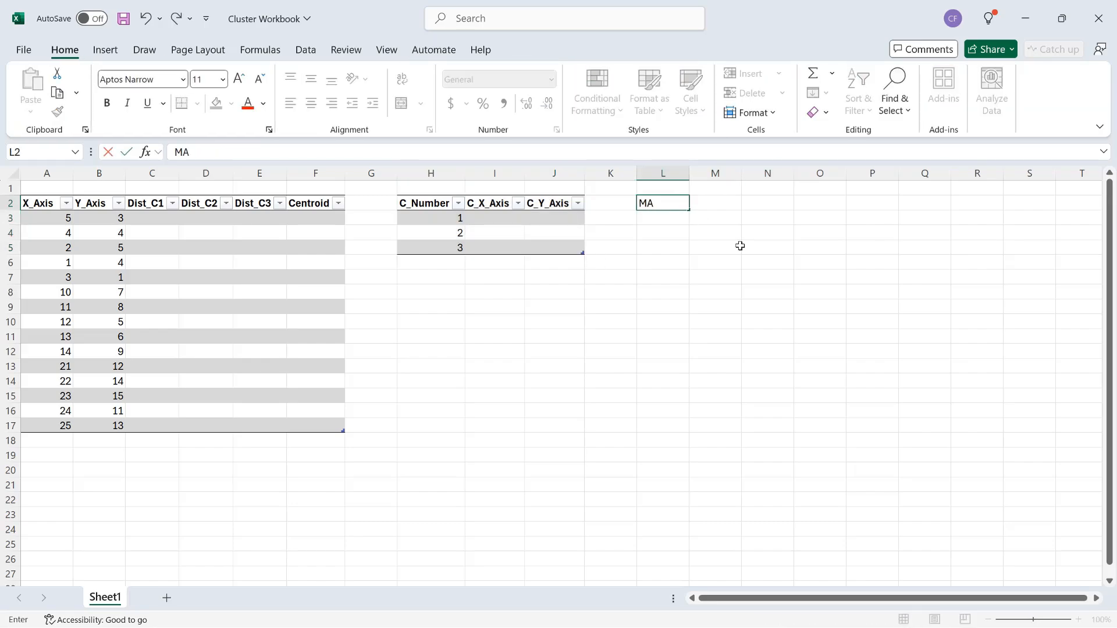
pyautogui.write('X X_Axis')
pyautogui.press('Tab')
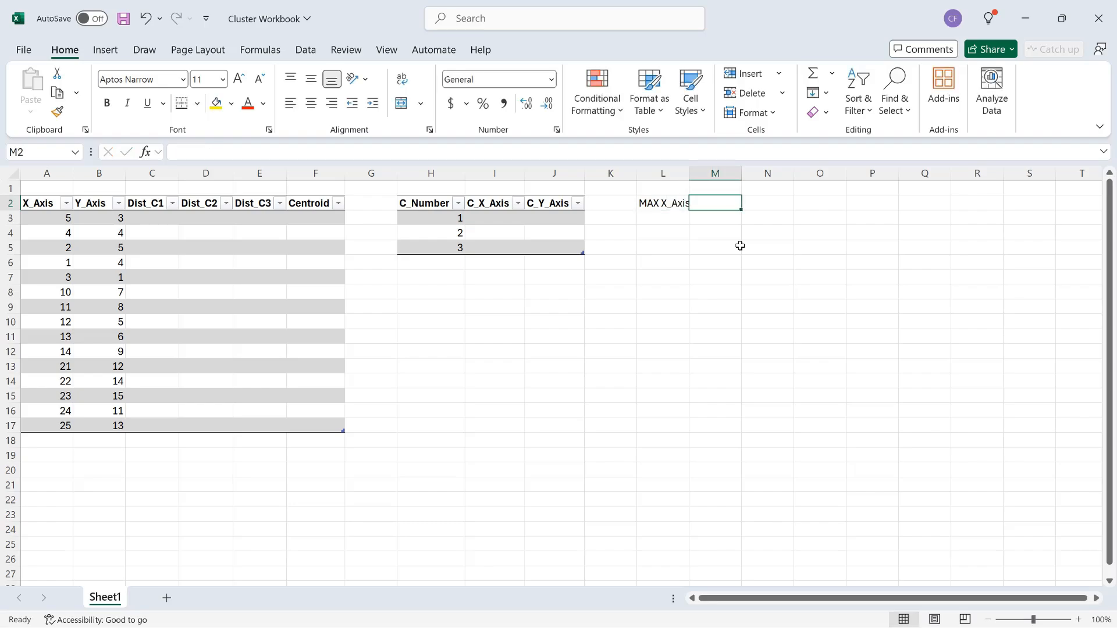
pyautogui.write('MAX')
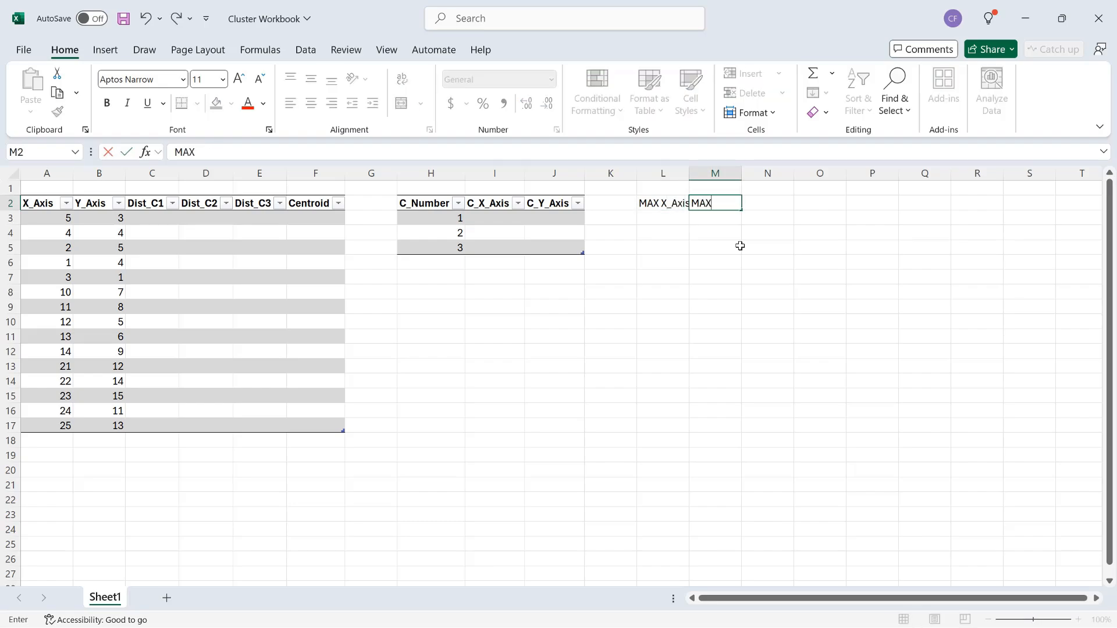
pyautogui.write(' Y_Axis')
pyautogui.press('Return')
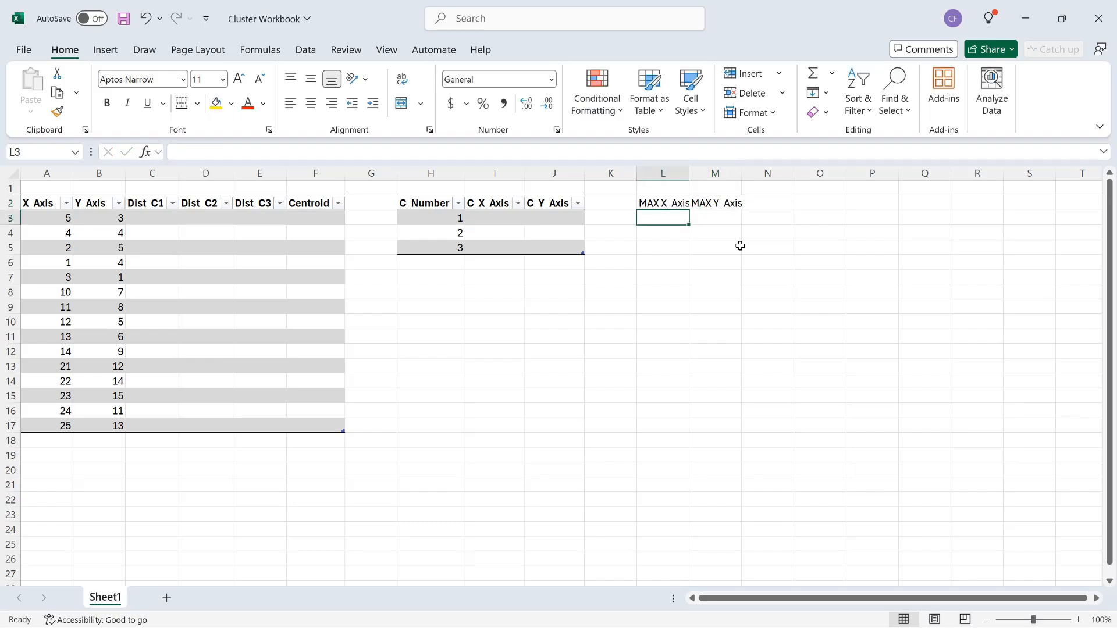
# - Make the headers in L2:M2 bold and autofit columns L and M to them
pyautogui.moveTo(669, 203); pyautogui.dragTo(718, 203)
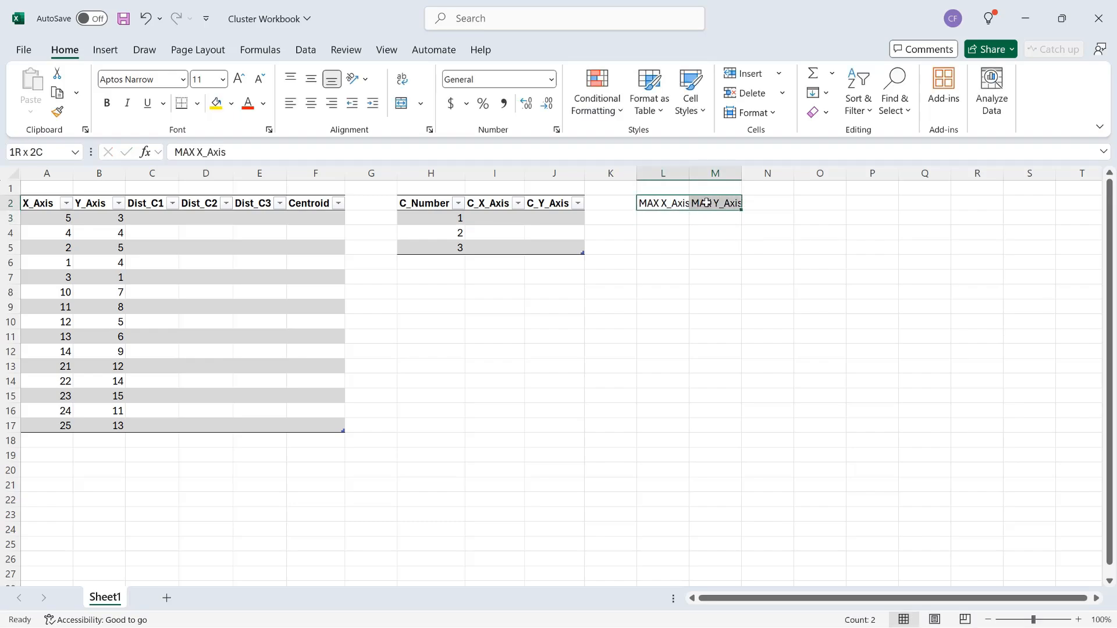
pyautogui.click(108, 106)
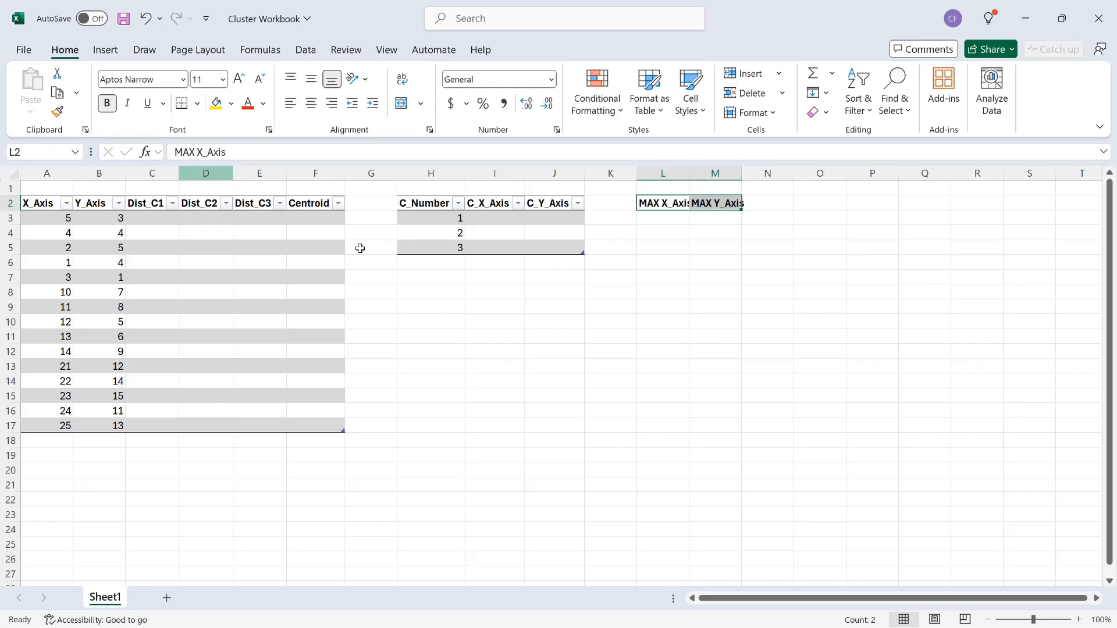
pyautogui.doubleClick(691, 173)
pyautogui.doubleClick(749, 173)
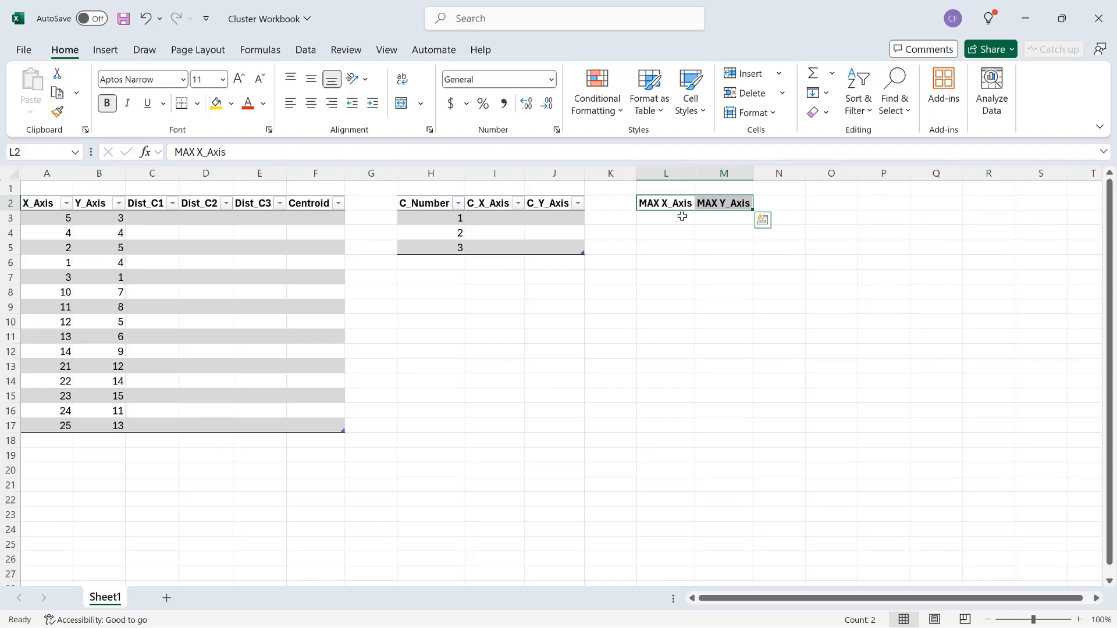
# - Calculate the largest X value in cell L3 with =MAX(MainTable[X_Axis])
pyautogui.click(680, 216)
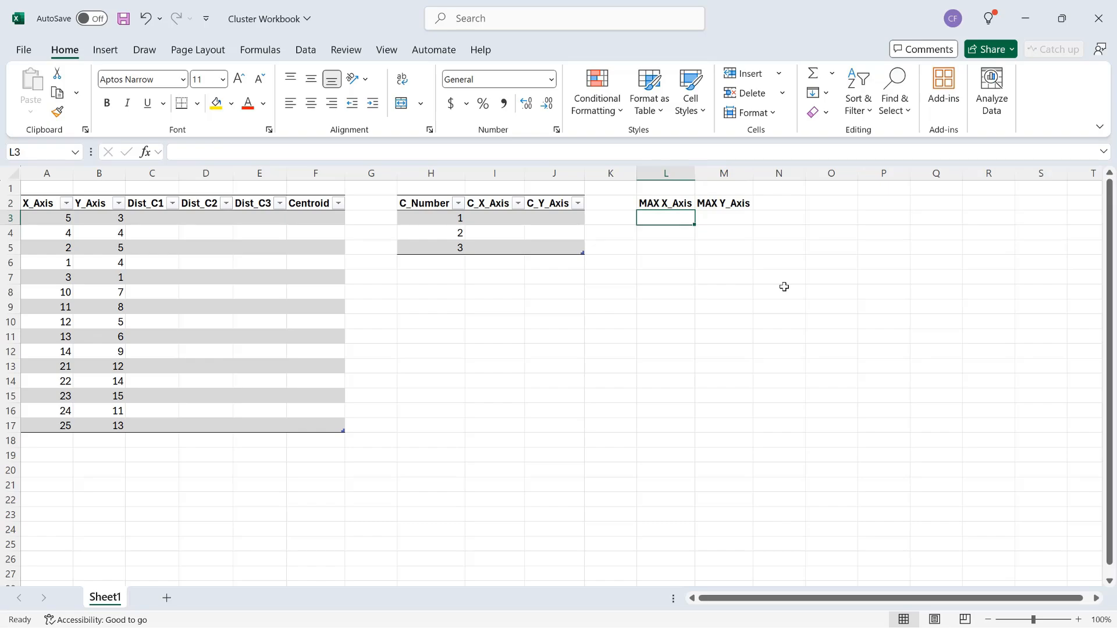
pyautogui.write('=')
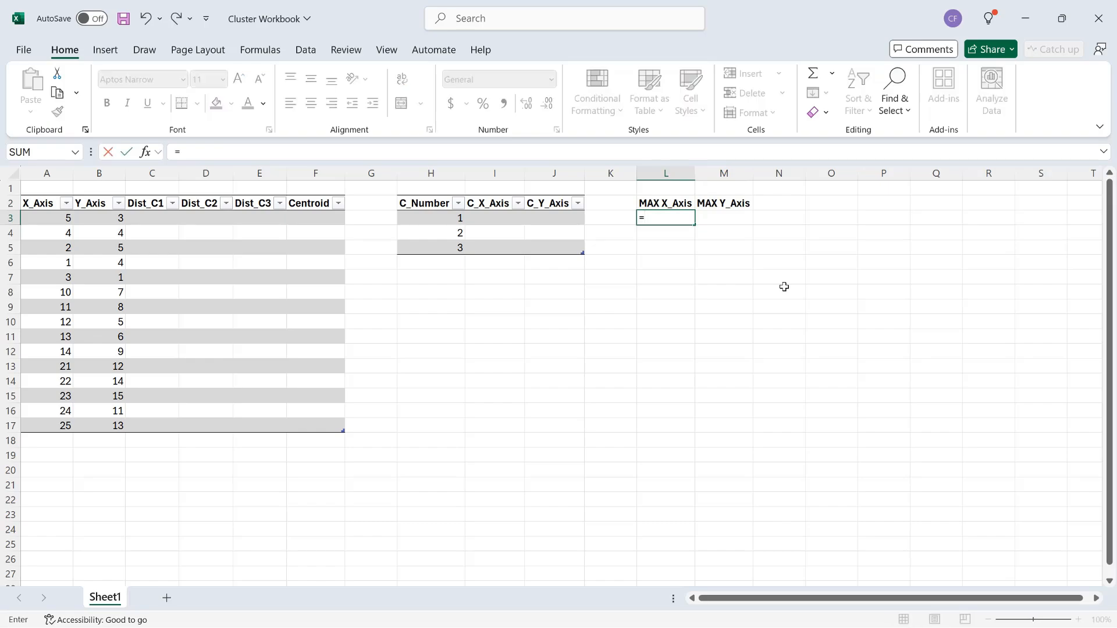
pyautogui.write('max(')
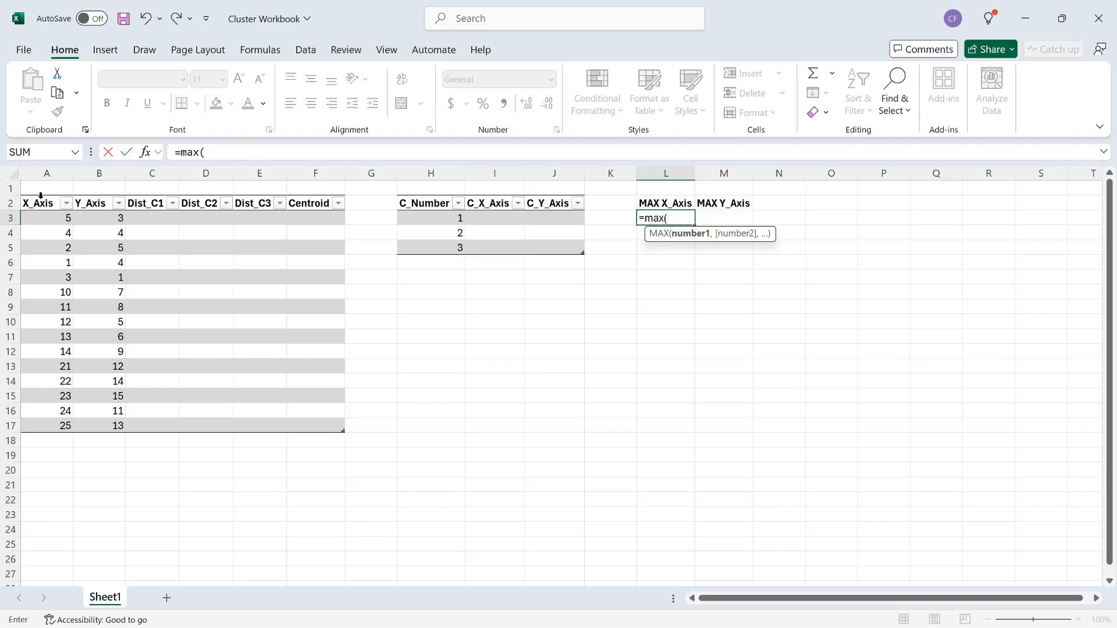
pyautogui.click(41, 196)
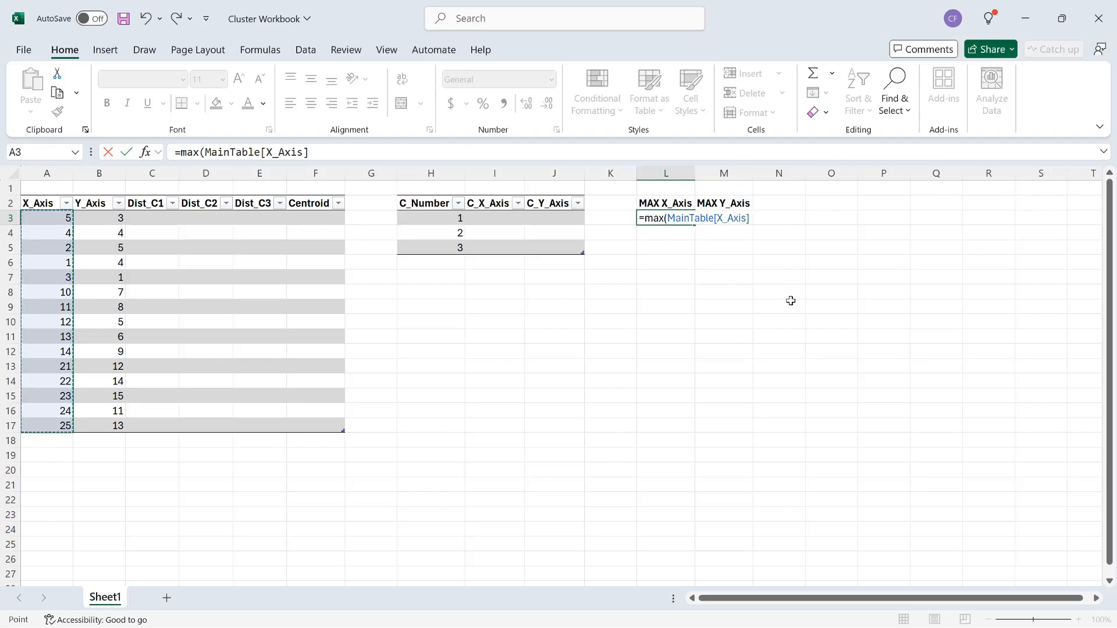
pyautogui.write(')')
pyautogui.press('Tab')
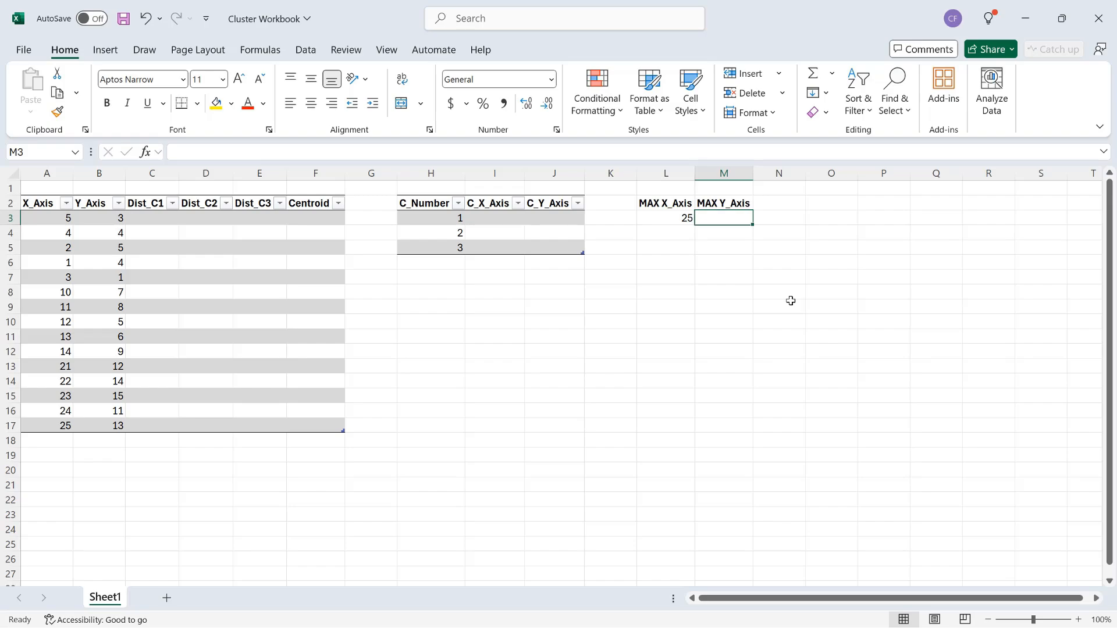
# - Calculate the largest Y value in cell M3 with =MAX(MainTable[Y_Axis])
pyautogui.write('=')
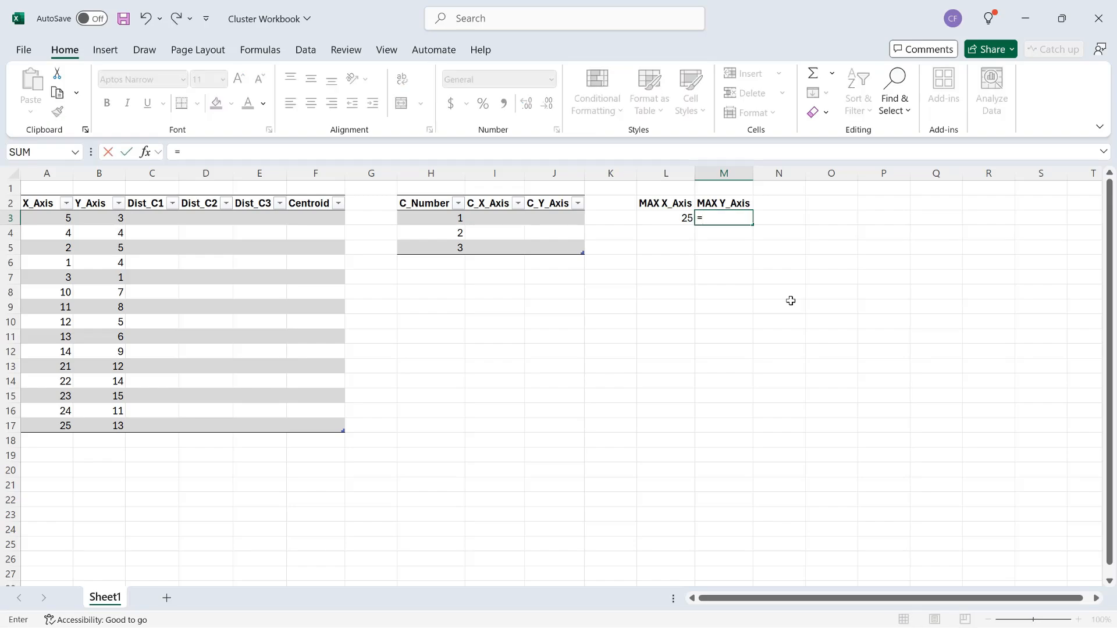
pyautogui.write('max(')
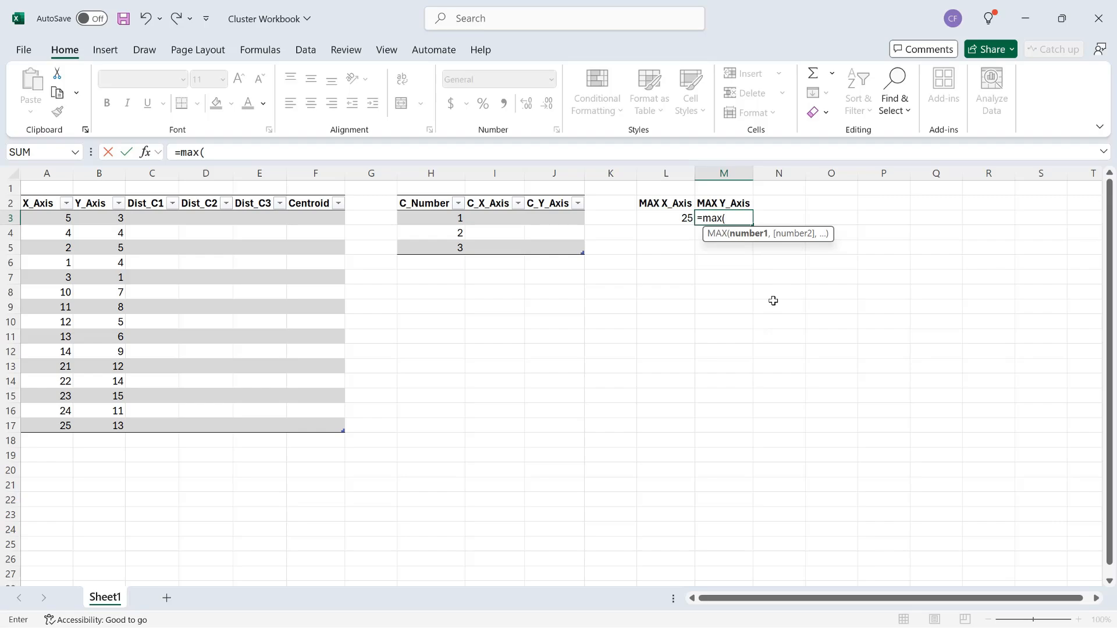
pyautogui.click(103, 195)
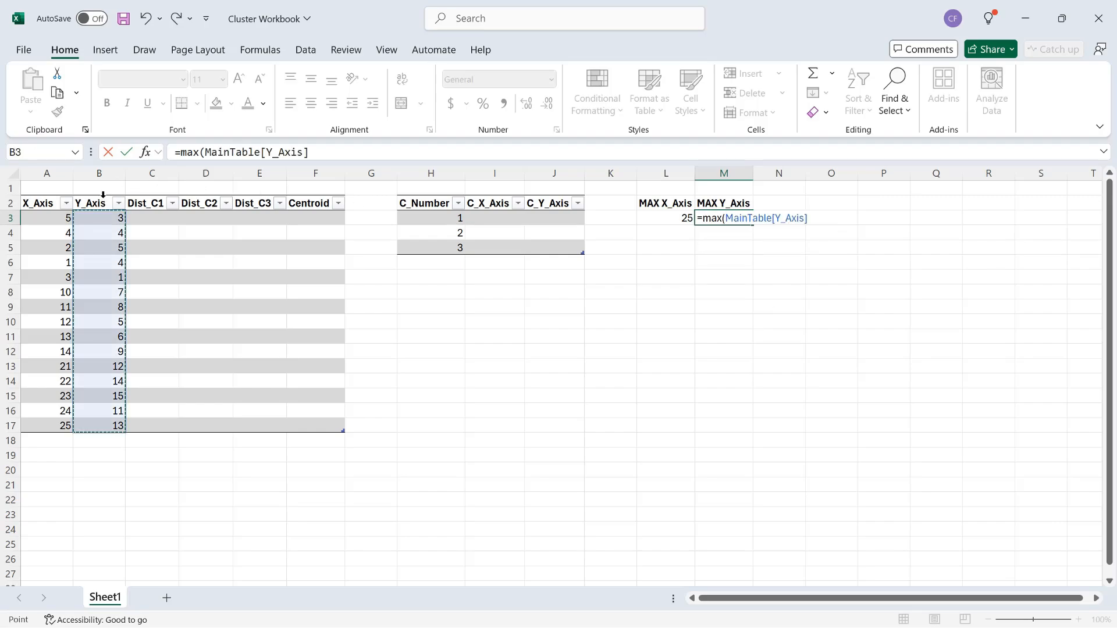
pyautogui.press('Return')
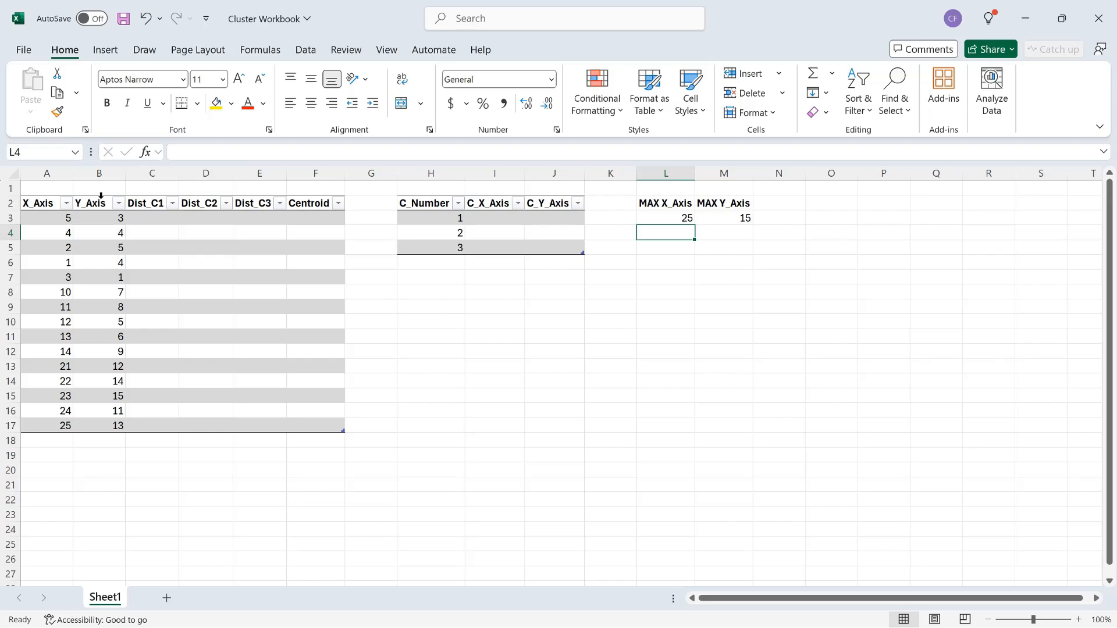
# - Fill the C_X_Axis column with random starting coordinates using =RANDBETWEEN(0,$L$3)
pyautogui.click(495, 218)
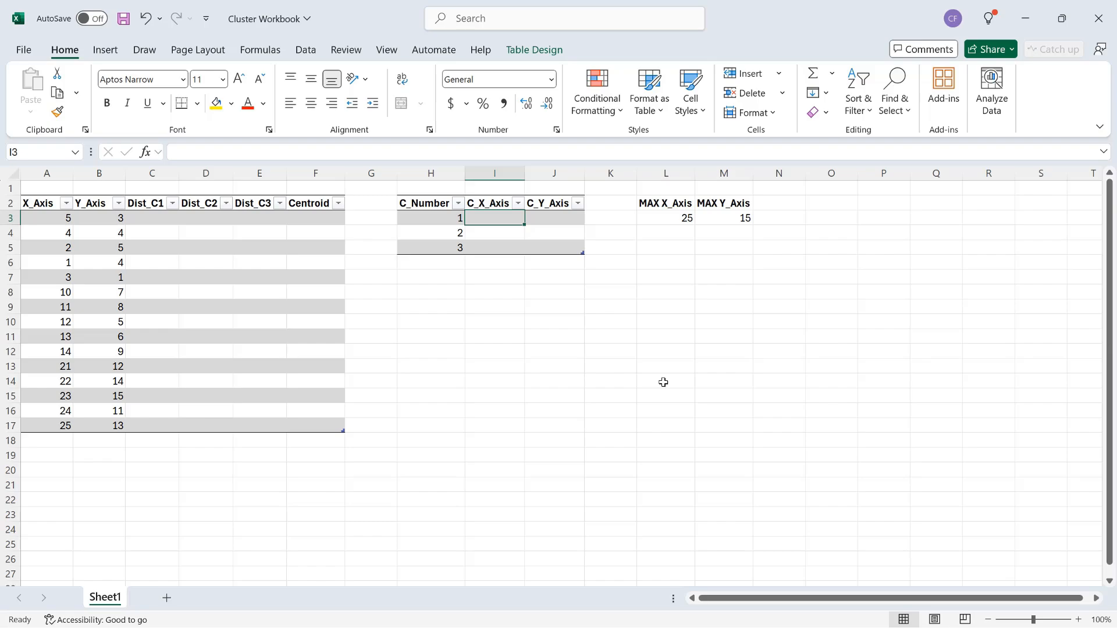
pyautogui.write('=')
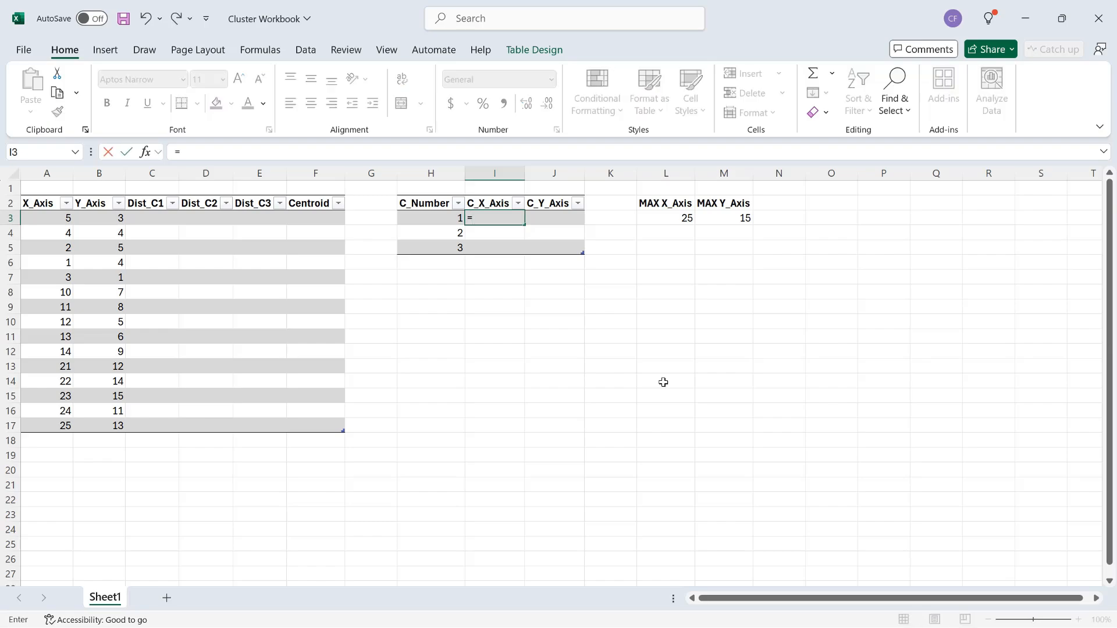
pyautogui.write('randb')
pyautogui.press('Tab')
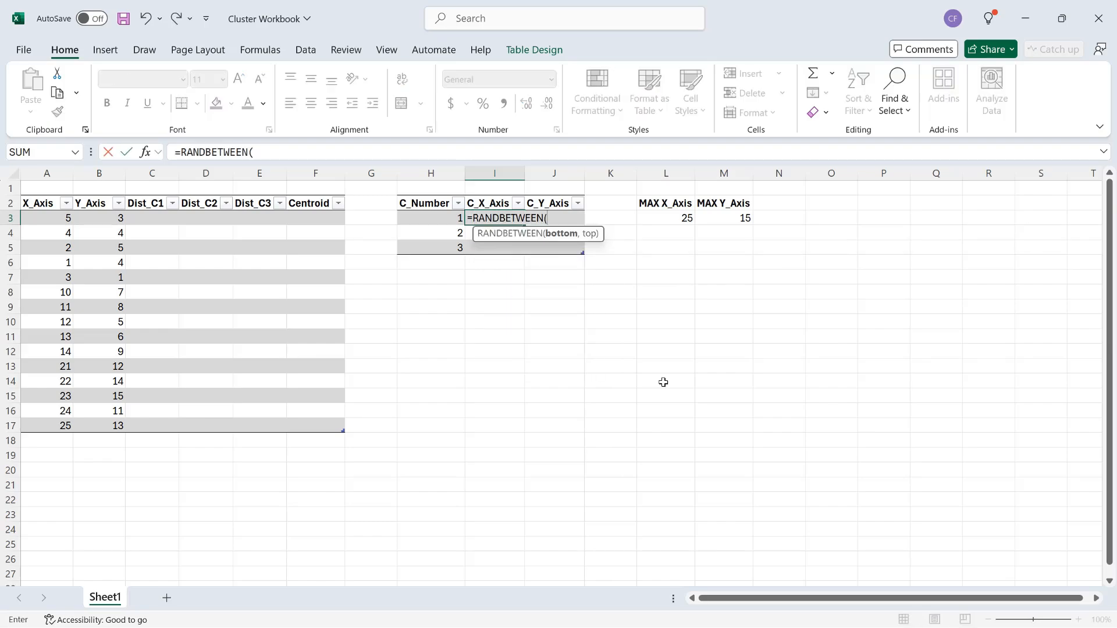
pyautogui.write('0,')
pyautogui.click(676, 223)
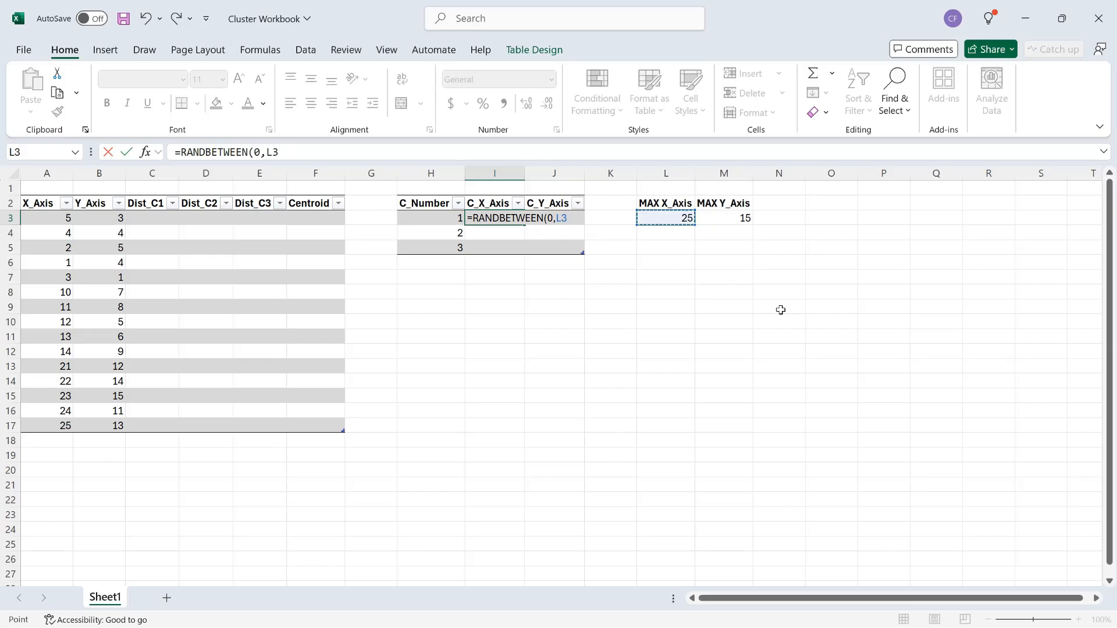
pyautogui.press('F4')
pyautogui.write(')')
pyautogui.press('Return')
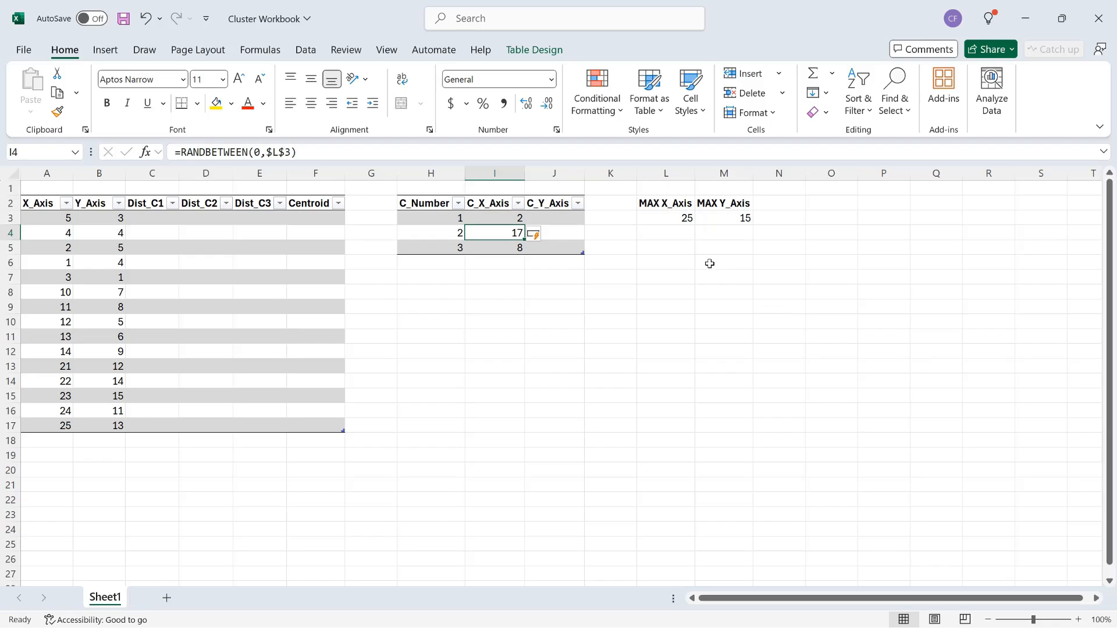
# - Fill the C_Y_Axis column with random starting coordinates using =RANDBETWEEN(0,$M$3)
pyautogui.click(559, 218)
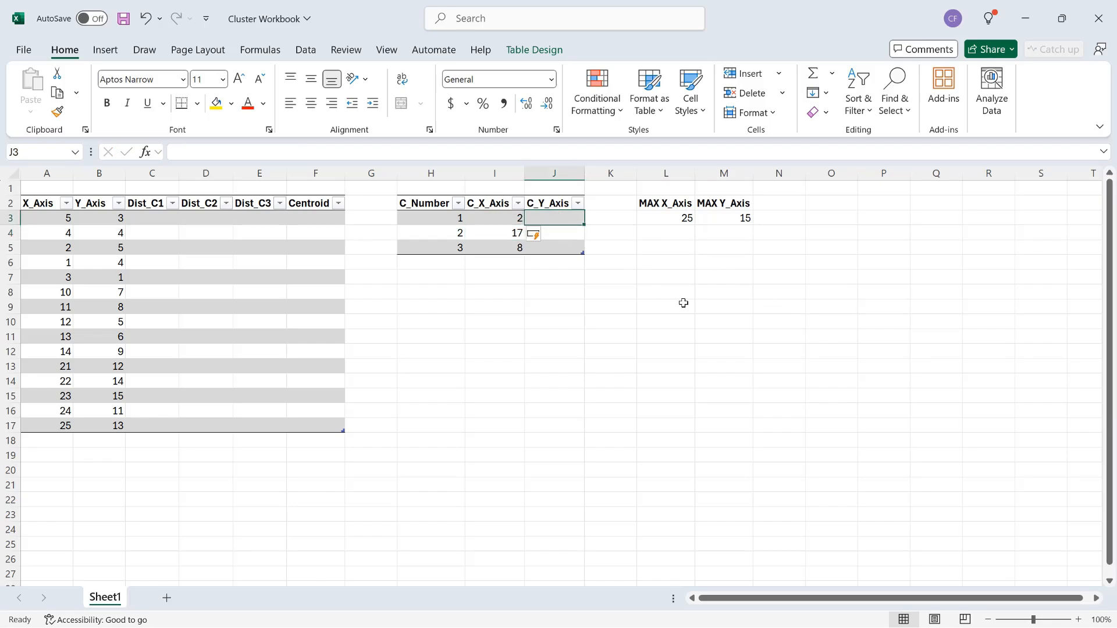
pyautogui.write('=')
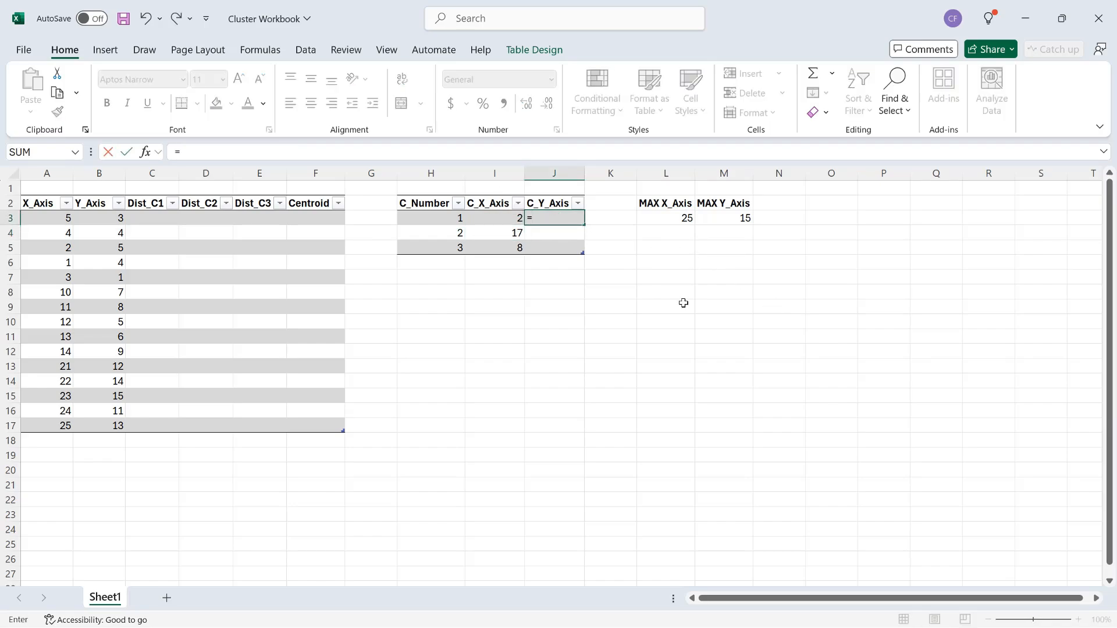
pyautogui.write('randb')
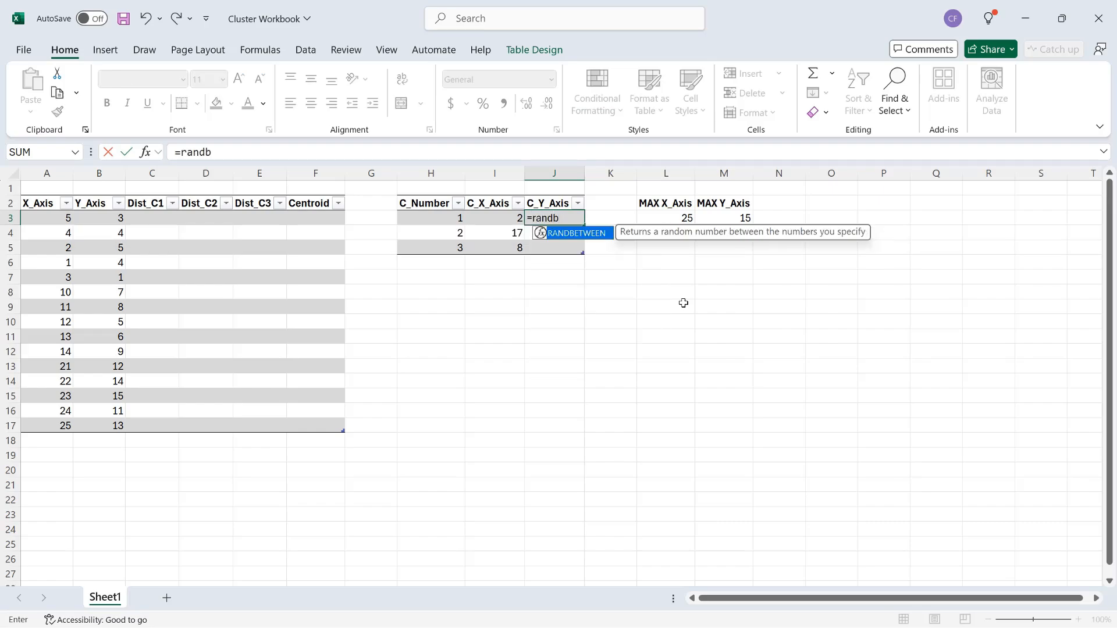
pyautogui.press('Tab')
pyautogui.write('0,')
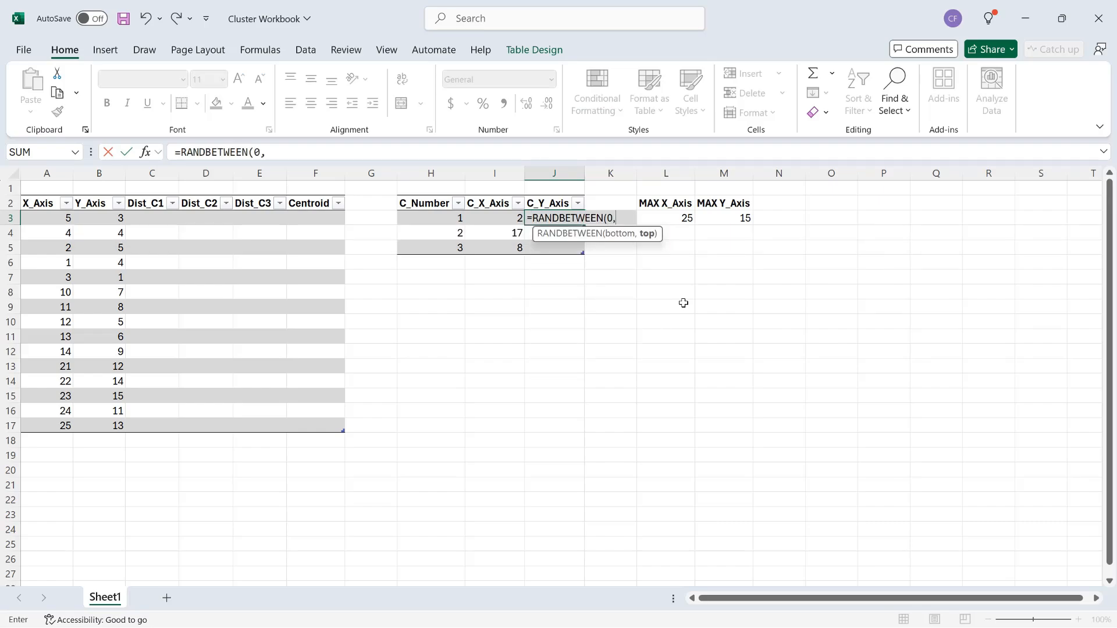
pyautogui.click(714, 222)
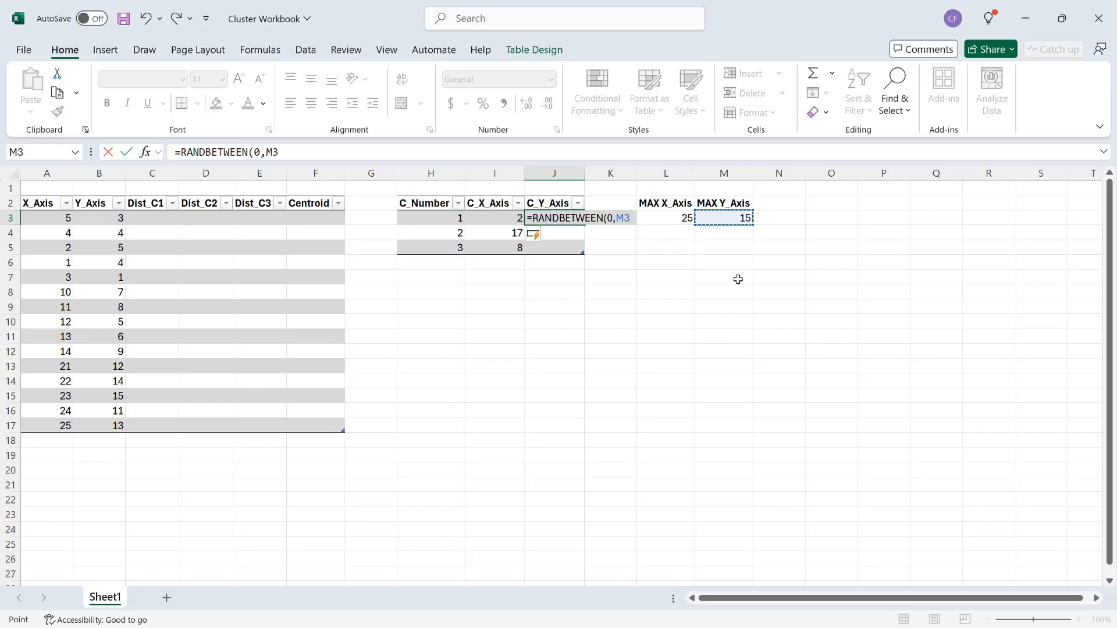
pyautogui.press('F4')
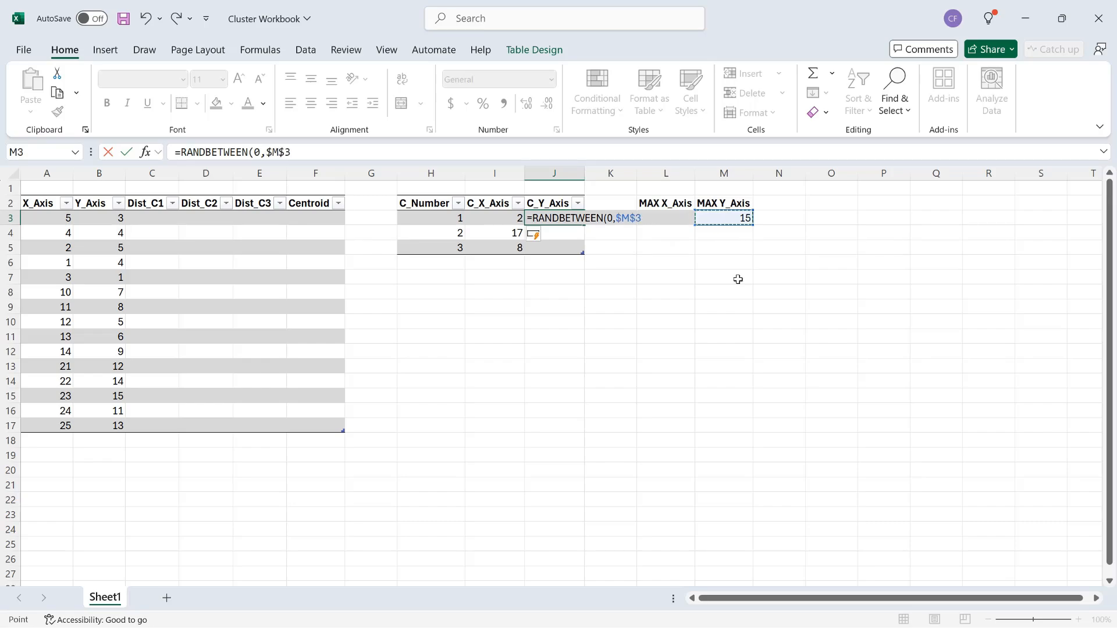
pyautogui.press('Return')
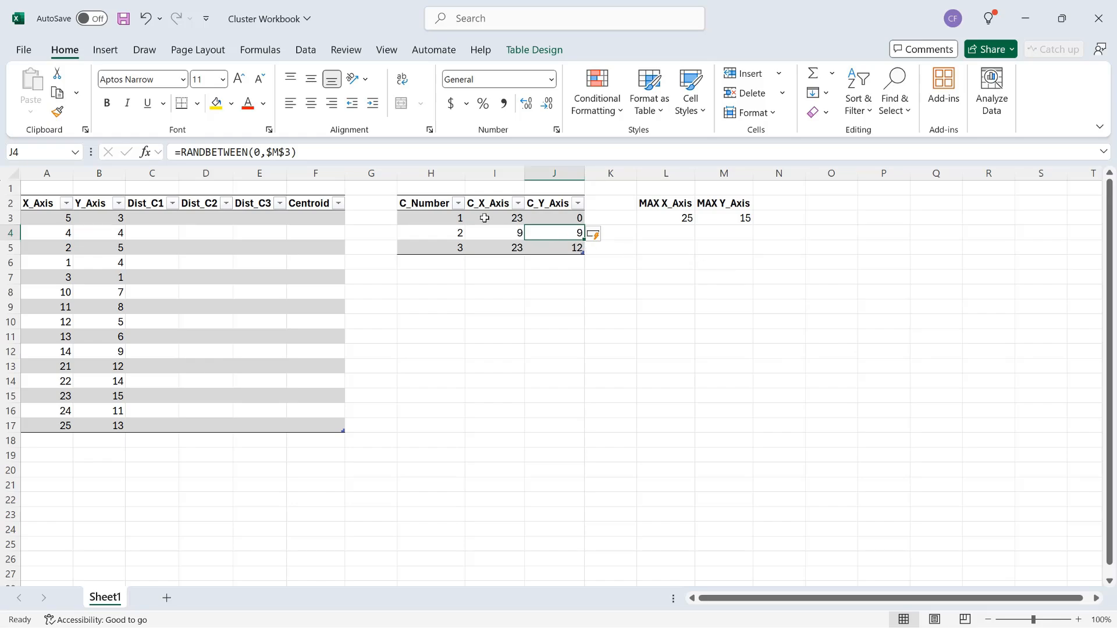
# - Replace the random formulas in the C_X_Axis and C_Y_Axis columns, I3:J5, with their static values
pyautogui.moveTo(480, 216); pyautogui.dragTo(575, 252)
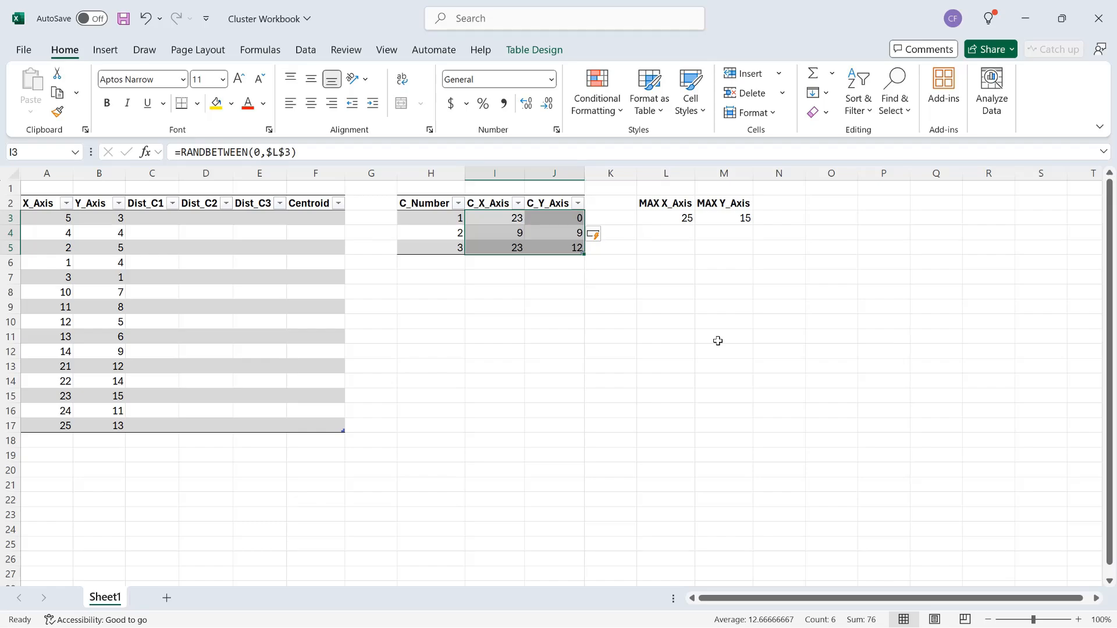
pyautogui.hotkey('ctrl', 'c')
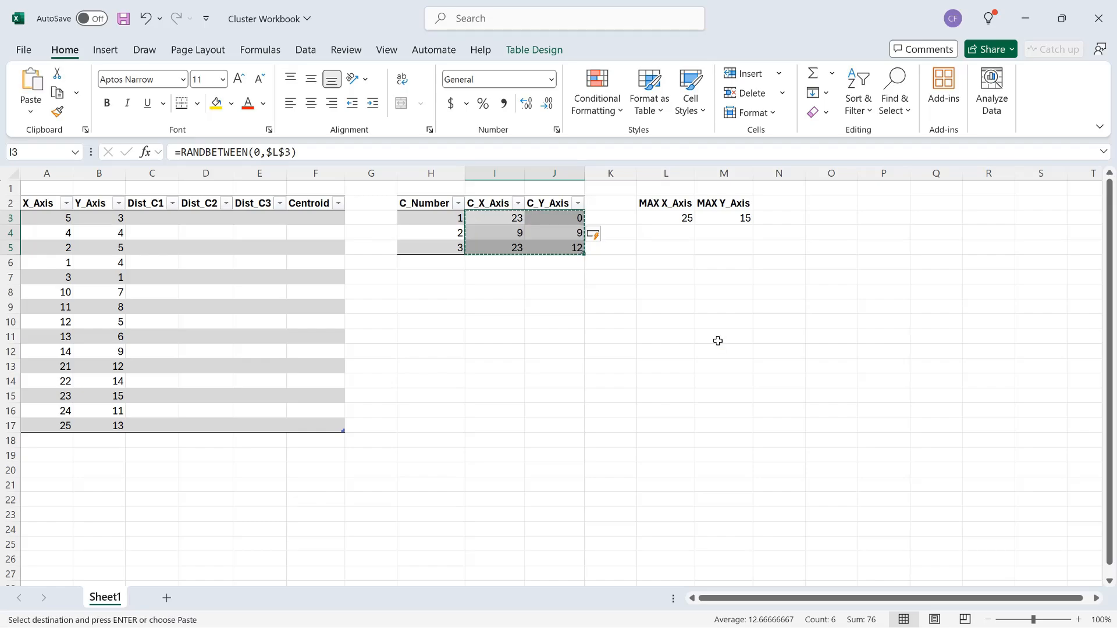
pyautogui.hotkey('ctrl', 'shift', 'v')
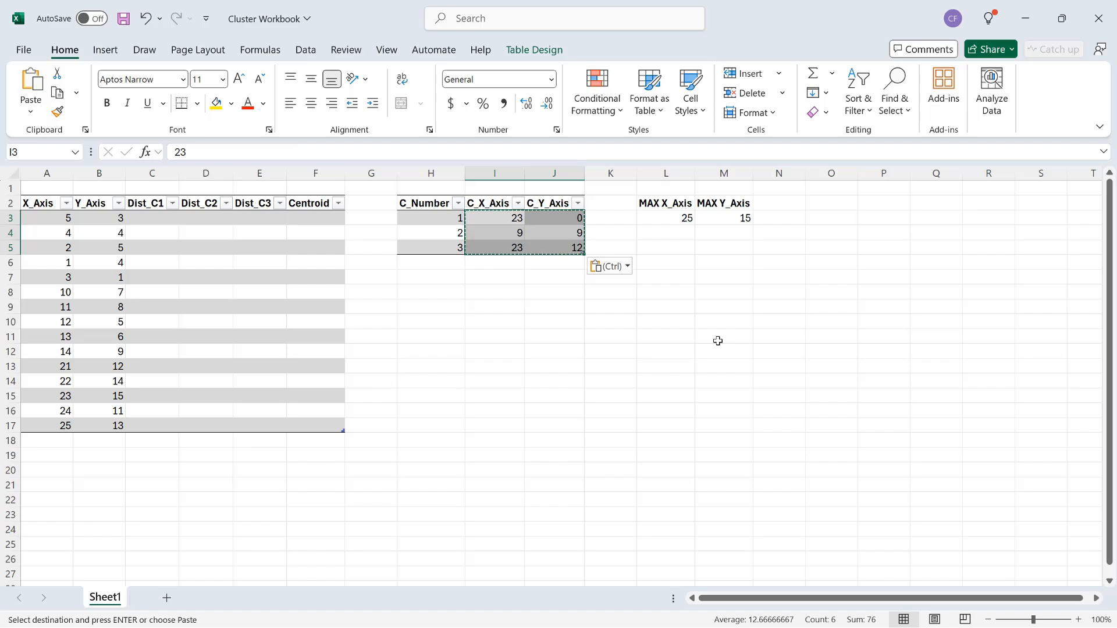
pyautogui.press('Escape')
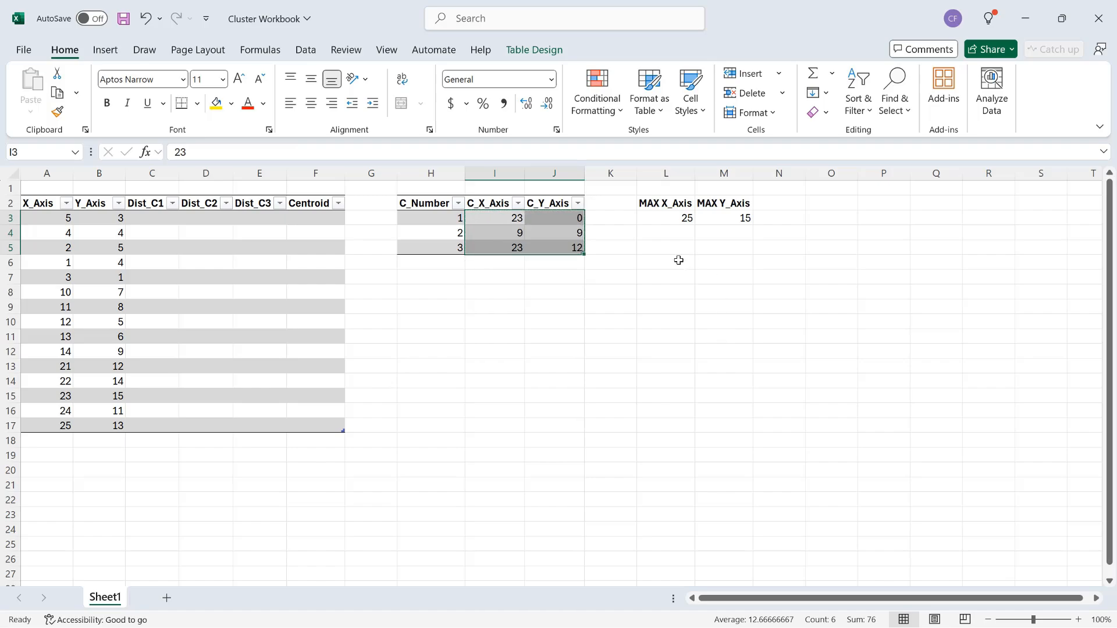
pyautogui.click(667, 233)
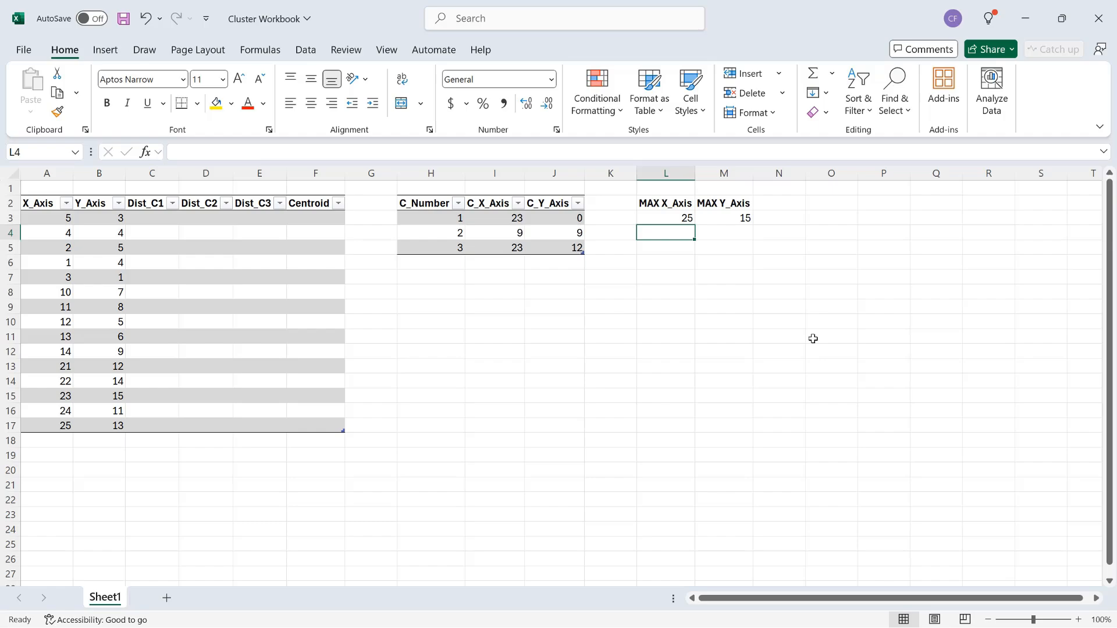
# - Fill the Dist_C1 column with the distance to centroid 1 using =SQRT((A3-$I$3)^2+(B3-$J$3)^2)
pyautogui.click(116, 221)
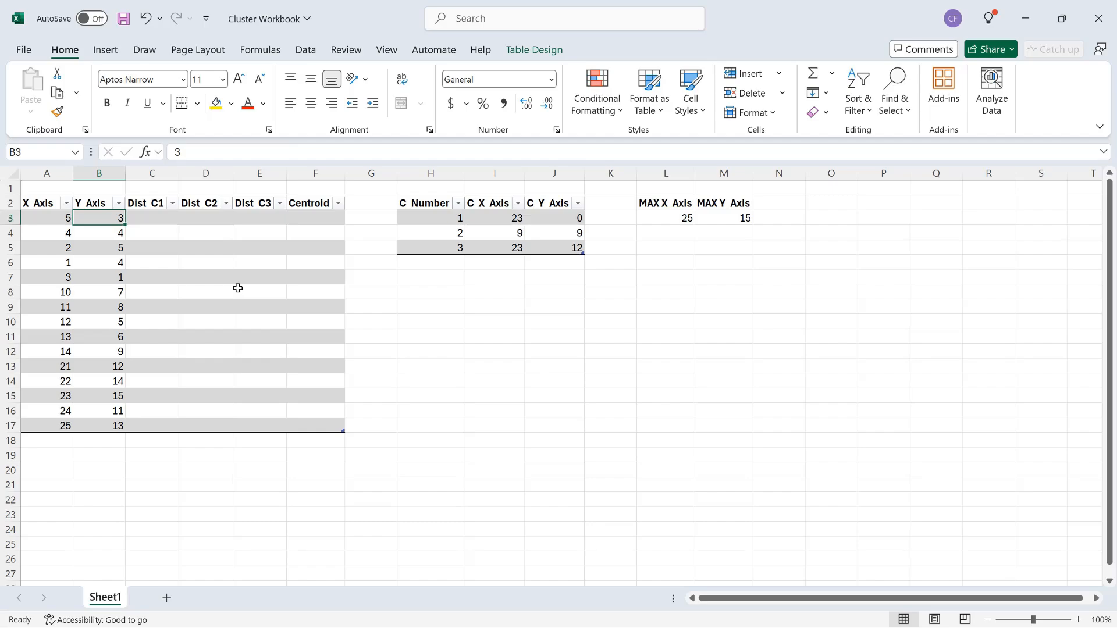
pyautogui.click(146, 219)
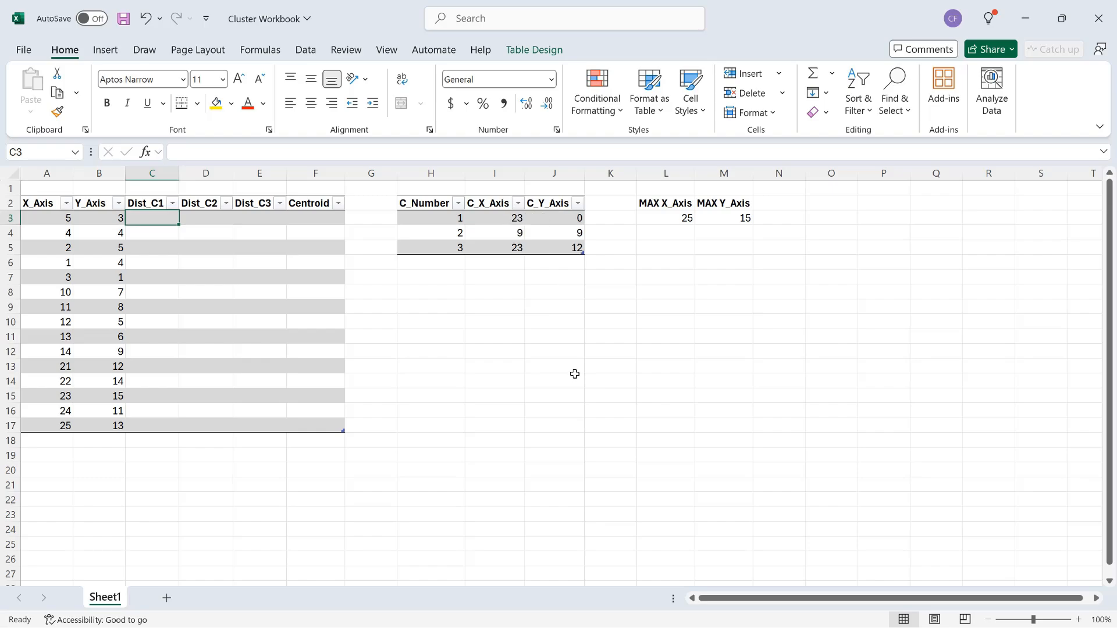
pyautogui.write('=')
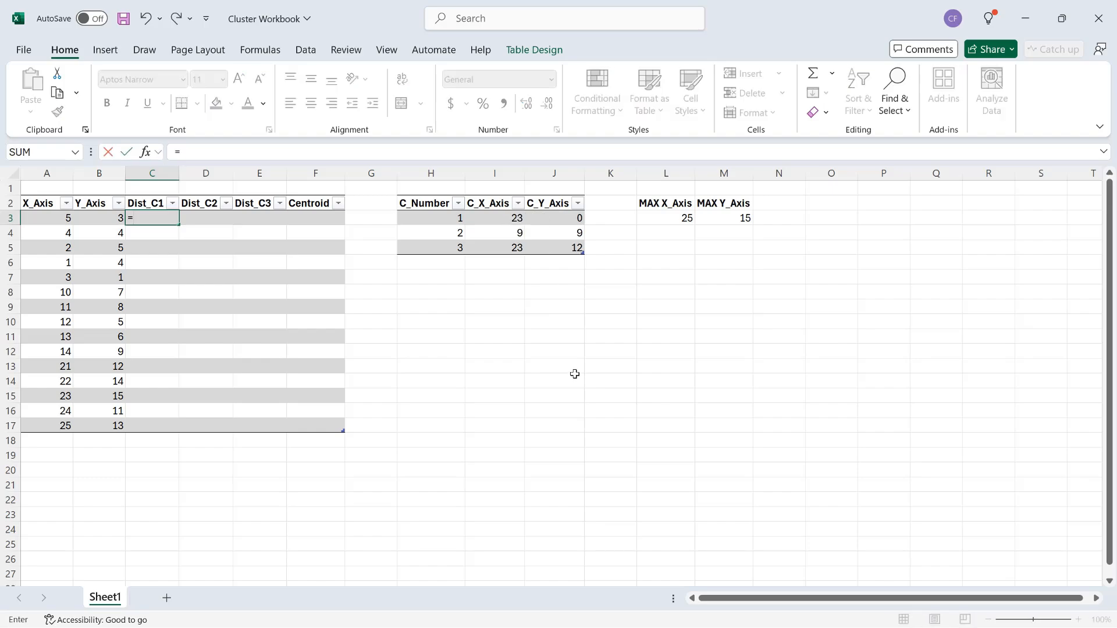
pyautogui.write('sqr')
pyautogui.press('Tab')
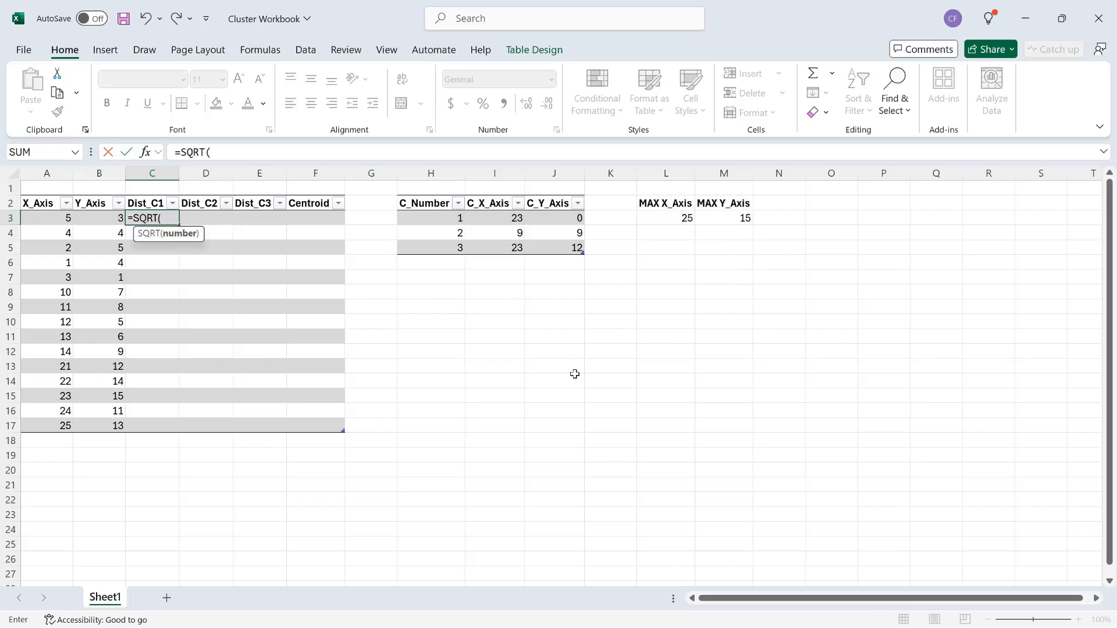
pyautogui.write('(')
pyautogui.write('A')
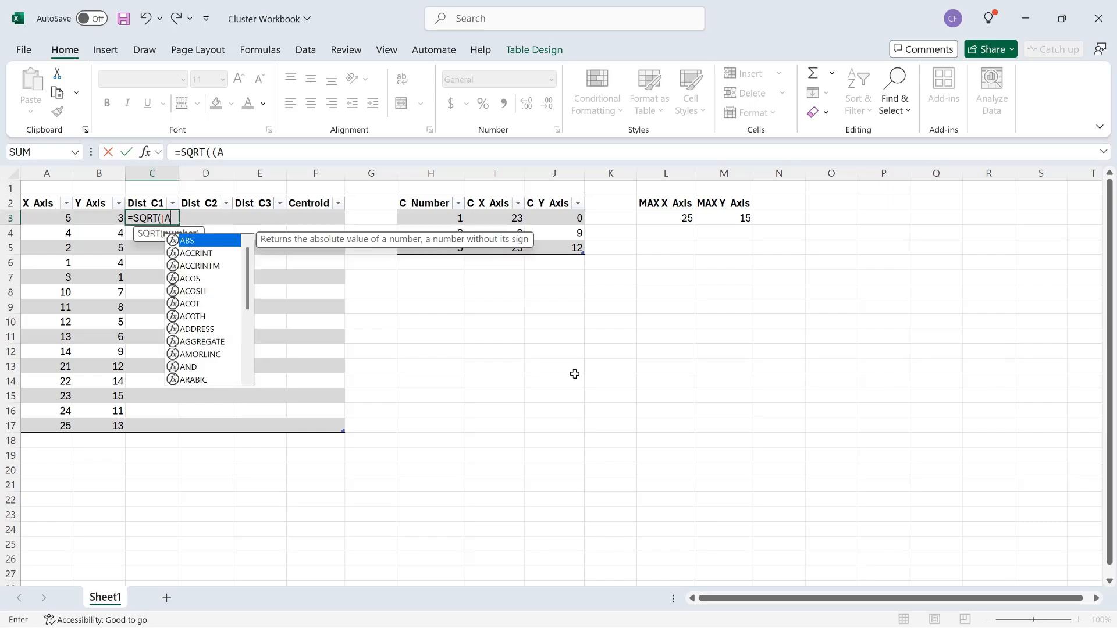
pyautogui.write('3-')
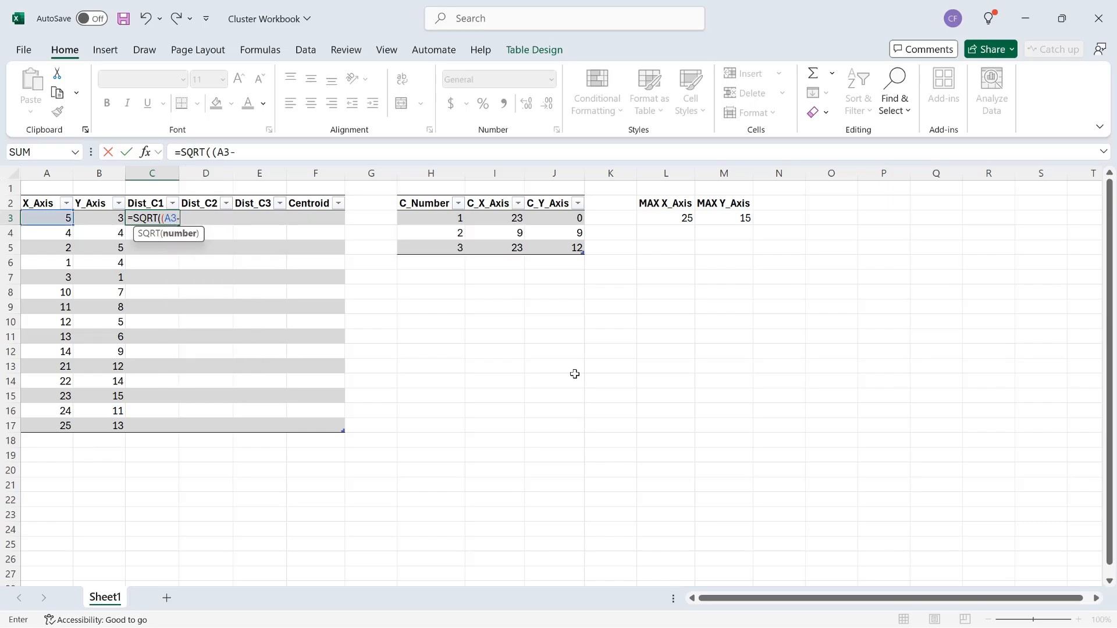
pyautogui.write('I3')
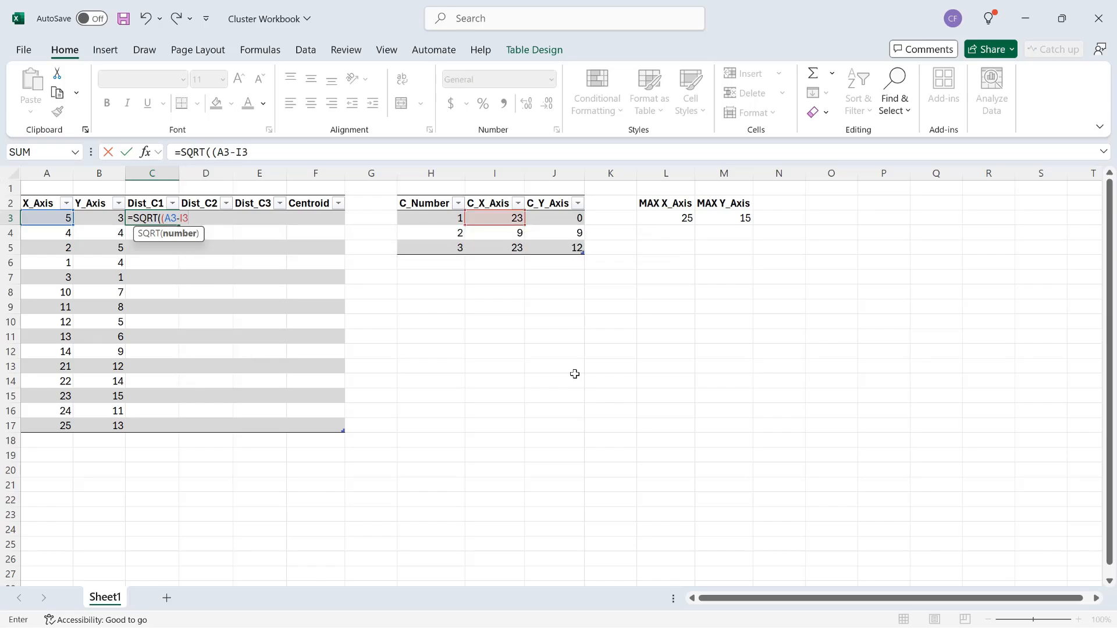
pyautogui.press('F4')
pyautogui.write(')')
pyautogui.write('^2+(B')
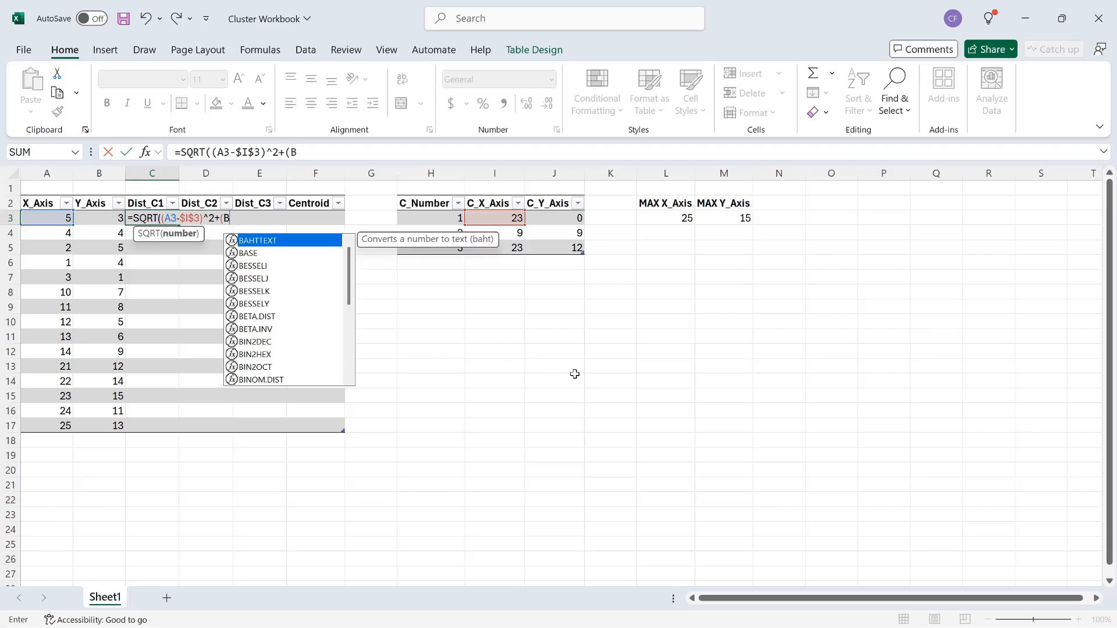
pyautogui.write('3-')
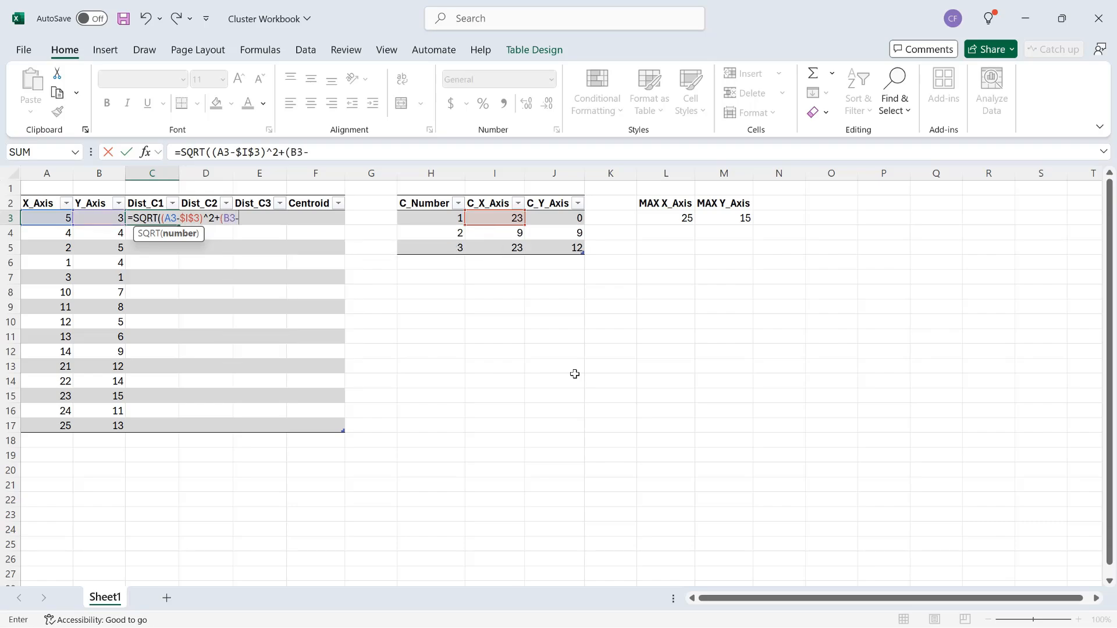
pyautogui.write('J3')
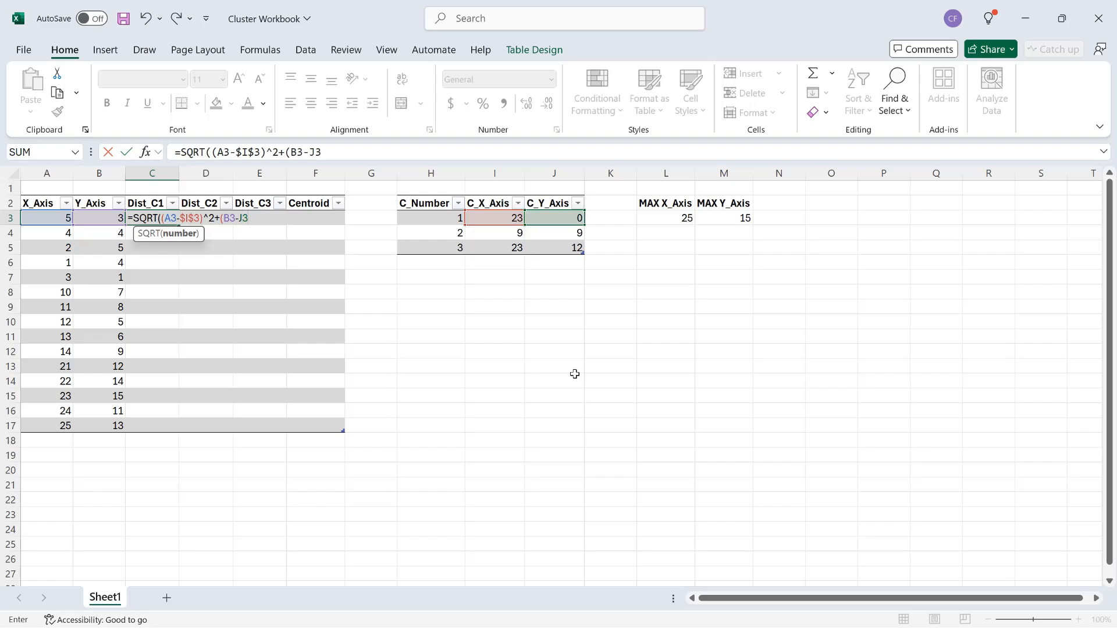
pyautogui.press('F4')
pyautogui.write(')^2)')
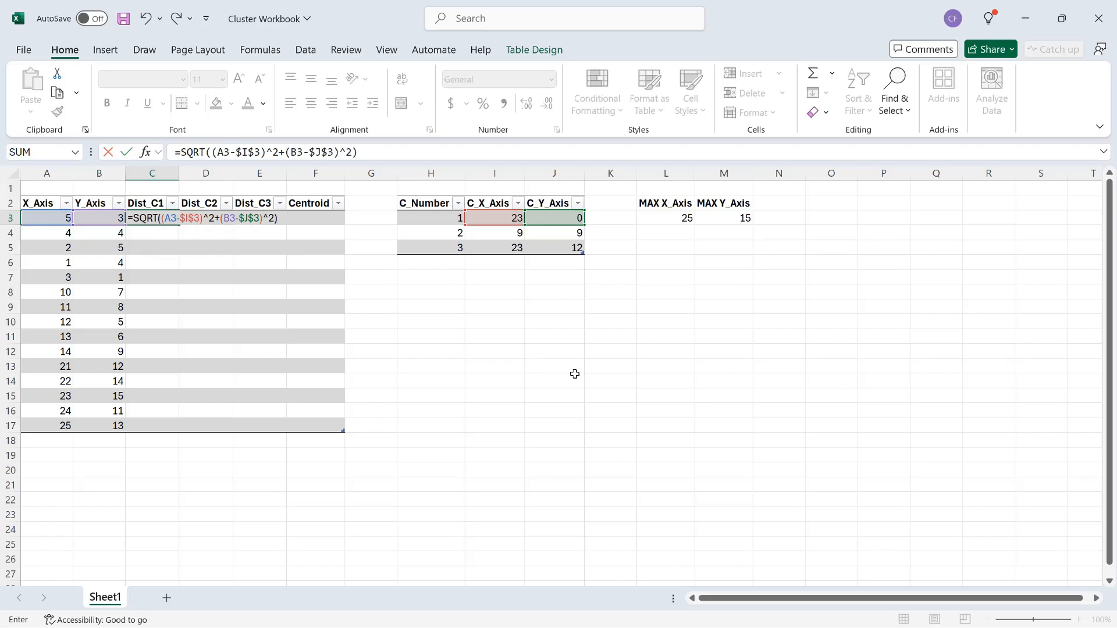
pyautogui.press('Return')
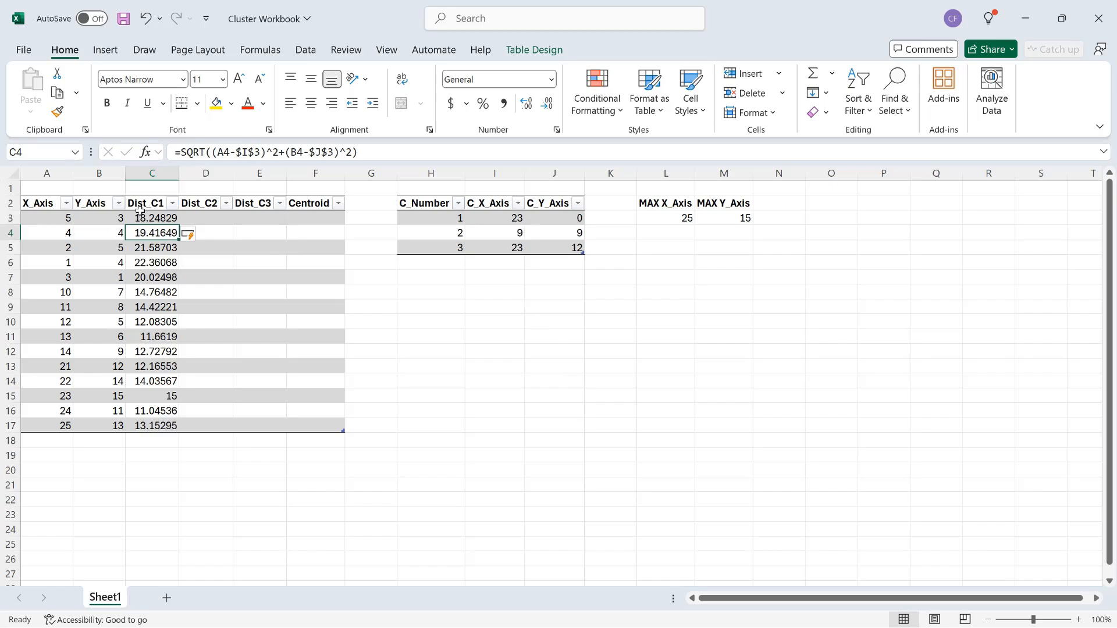
# - Copy the text of the Dist_C1 distance formula from C3 into the first Dist_C2 cell, D3
pyautogui.click(149, 219)
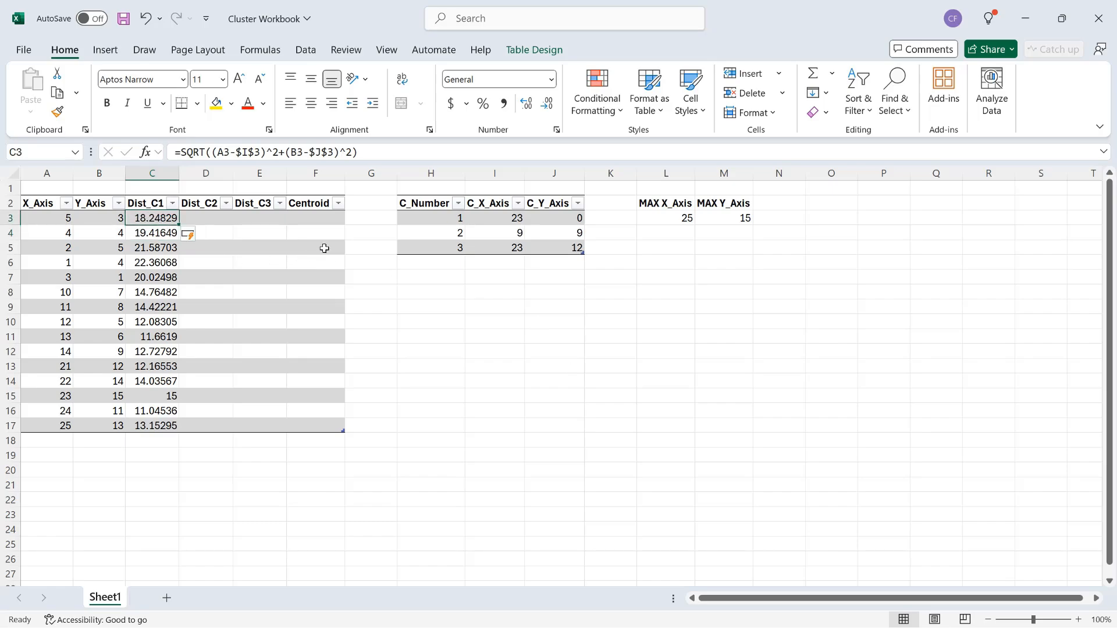
pyautogui.moveTo(359, 152); pyautogui.dragTo(172, 152)
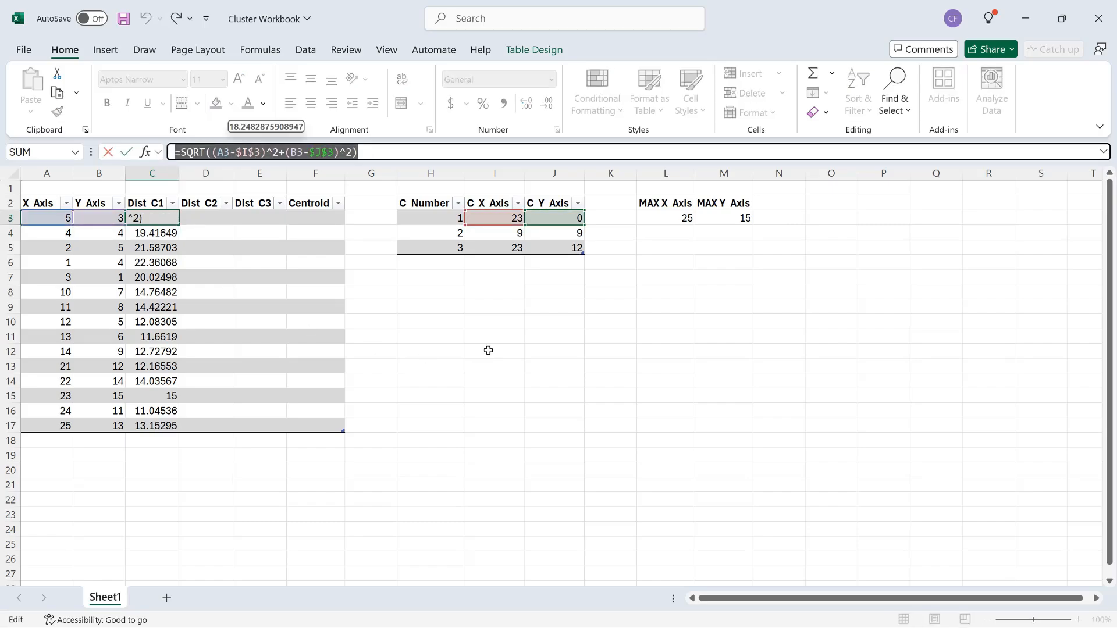
pyautogui.hotkey('ctrl', 'c')
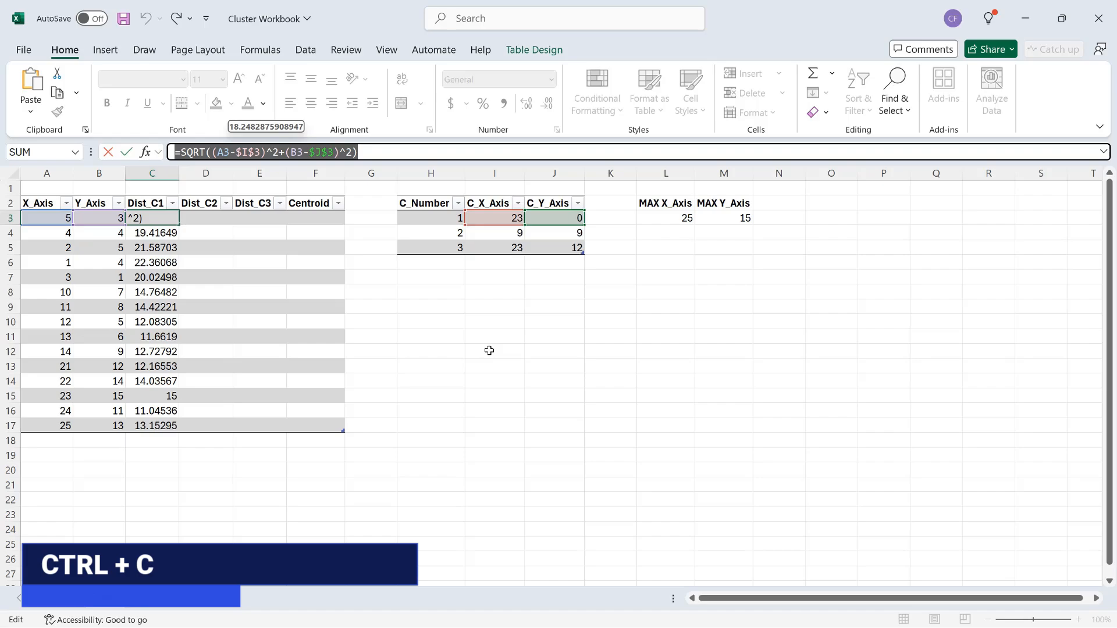
pyautogui.press('Escape')
pyautogui.press('Right')
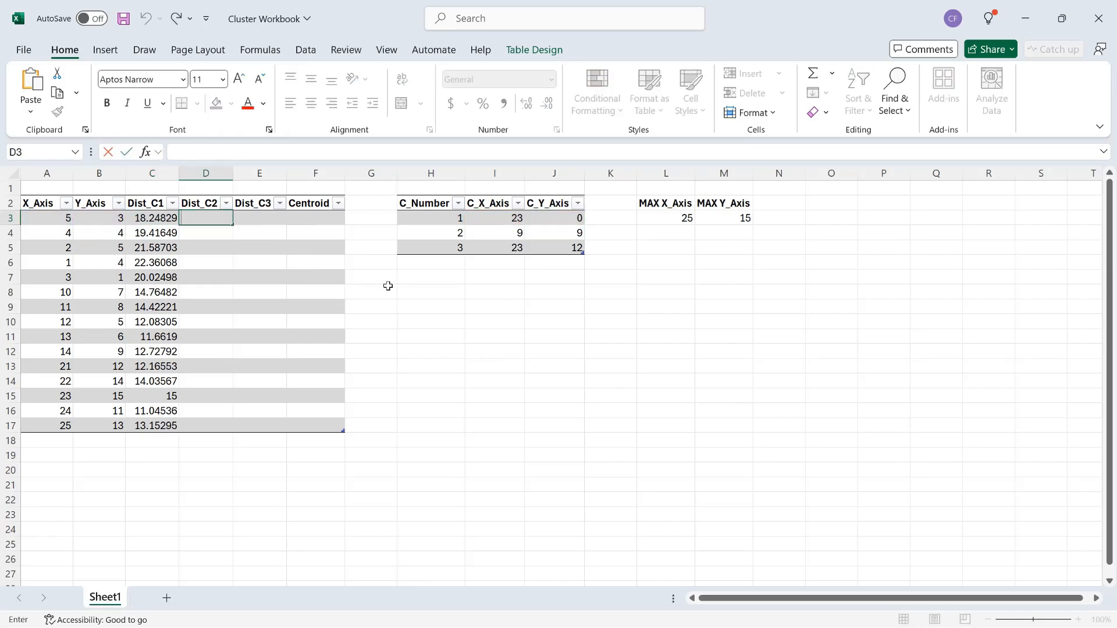
pyautogui.hotkey('ctrl', 'v')
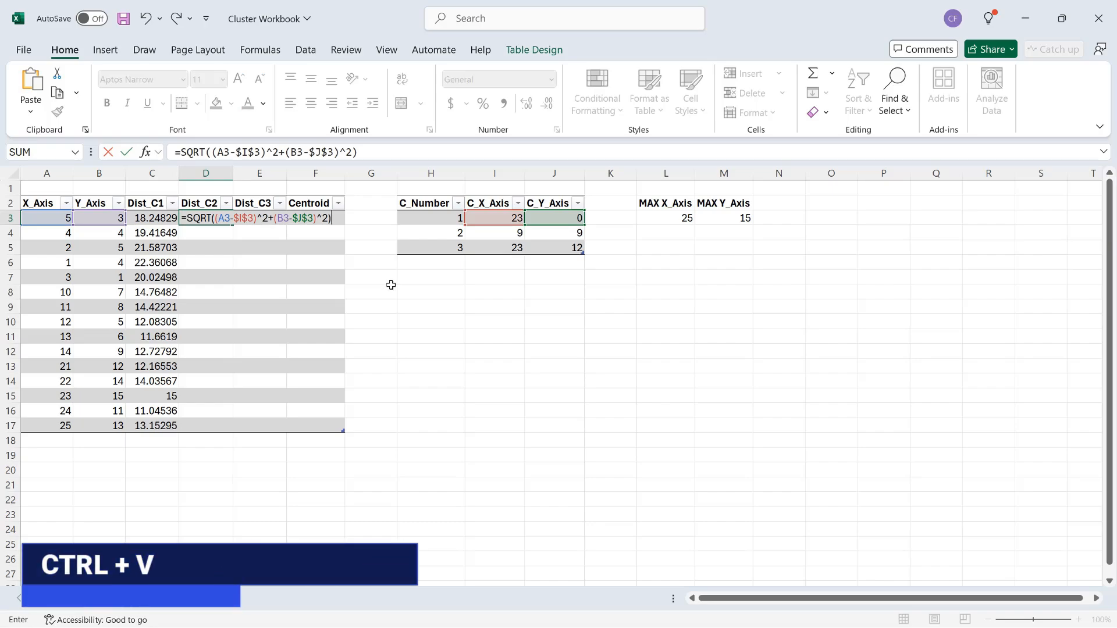
# - Point the D3 formula to centroid 2 as =SQRT((A3-$I$4)^2+(B3-$J$4)^2) and fill the Dist_C2 column
pyautogui.click(257, 153)
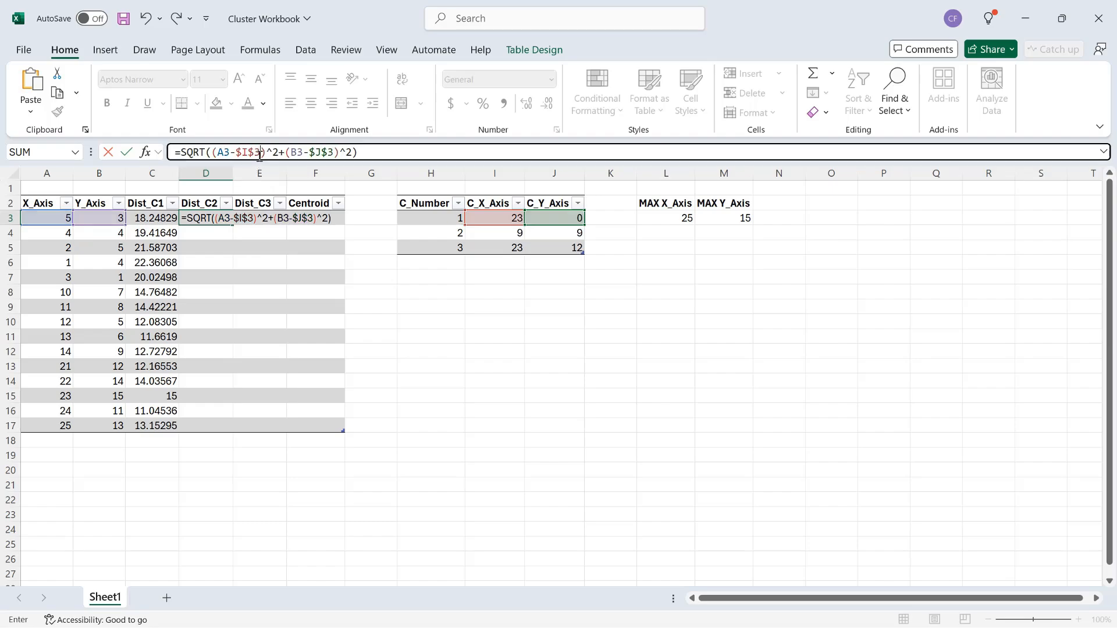
pyautogui.press('BackSpace')
pyautogui.write('4')
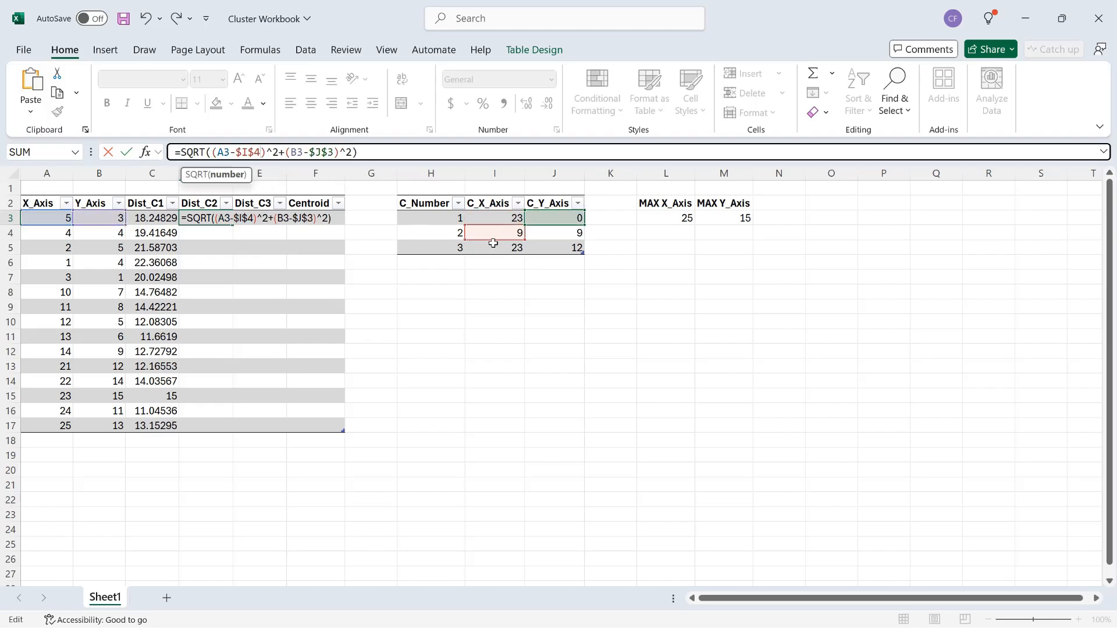
pyautogui.click(335, 152)
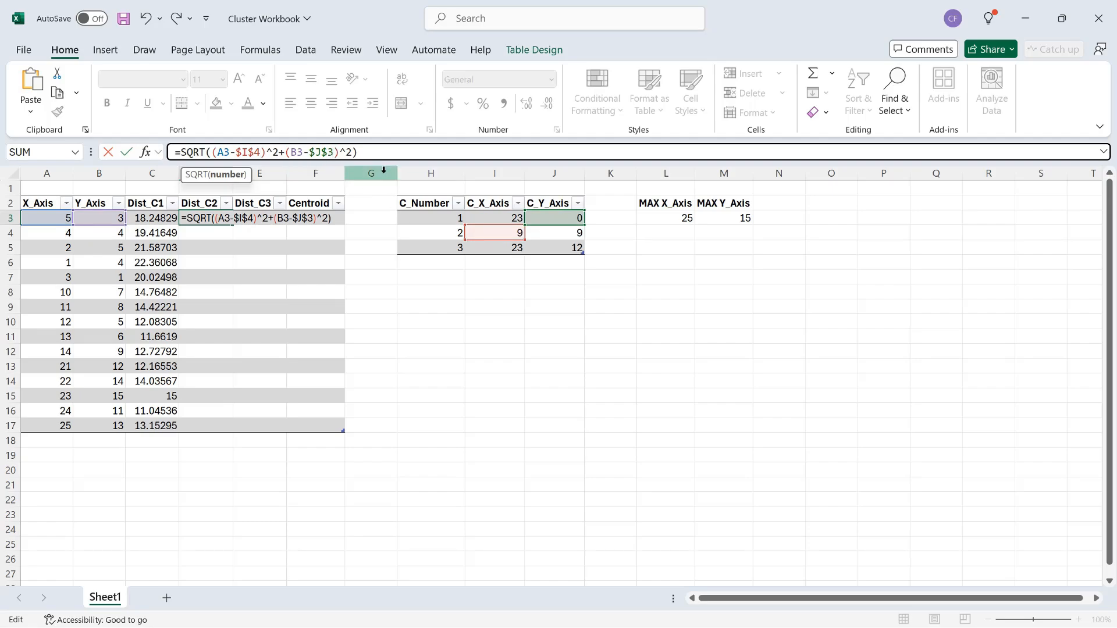
pyautogui.press('BackSpace')
pyautogui.write('4')
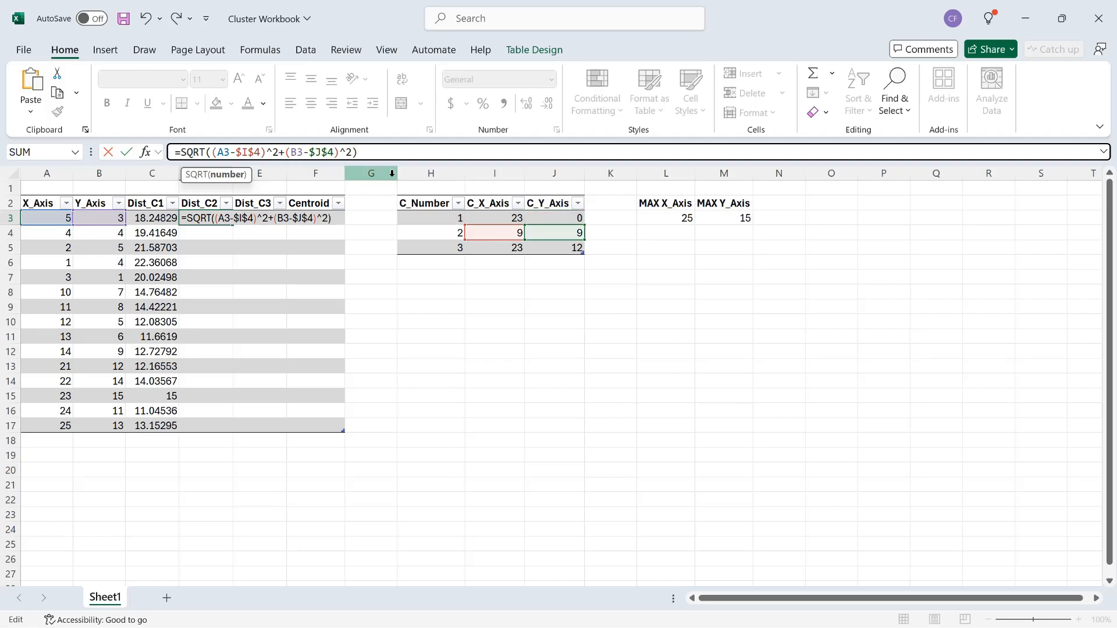
pyautogui.press('Return')
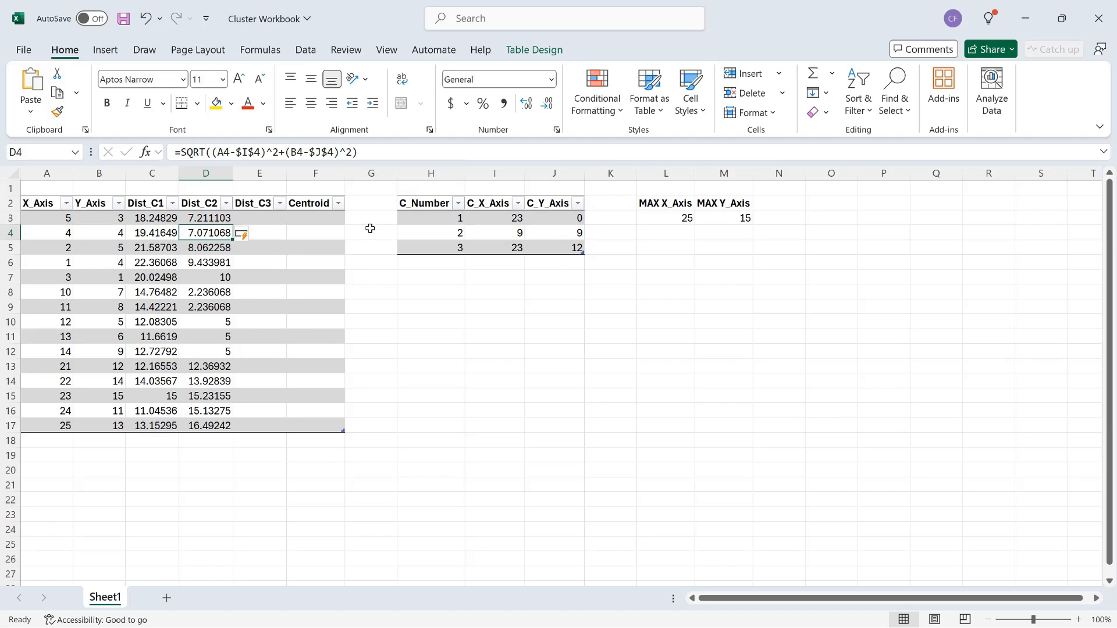
# - Fill the Dist_C3 column from the copied distance formula, adapted to centroid 3 as =SQRT((A3-$I$5)^2+(B3-$J$5)^2)
pyautogui.doubleClick(269, 218)
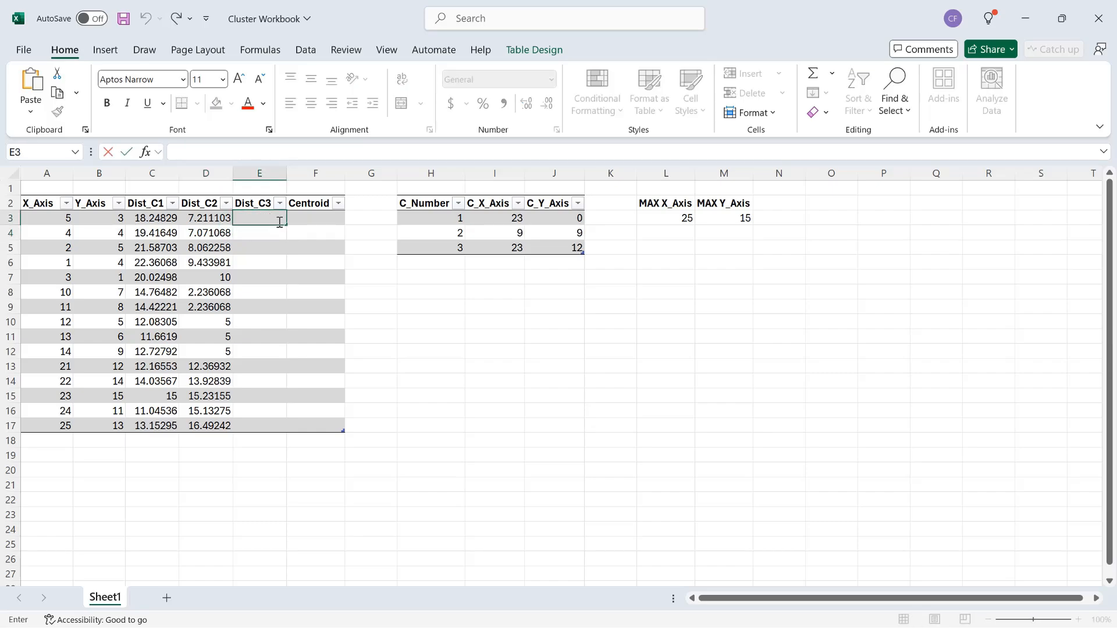
pyautogui.hotkey('ctrl', 'v')
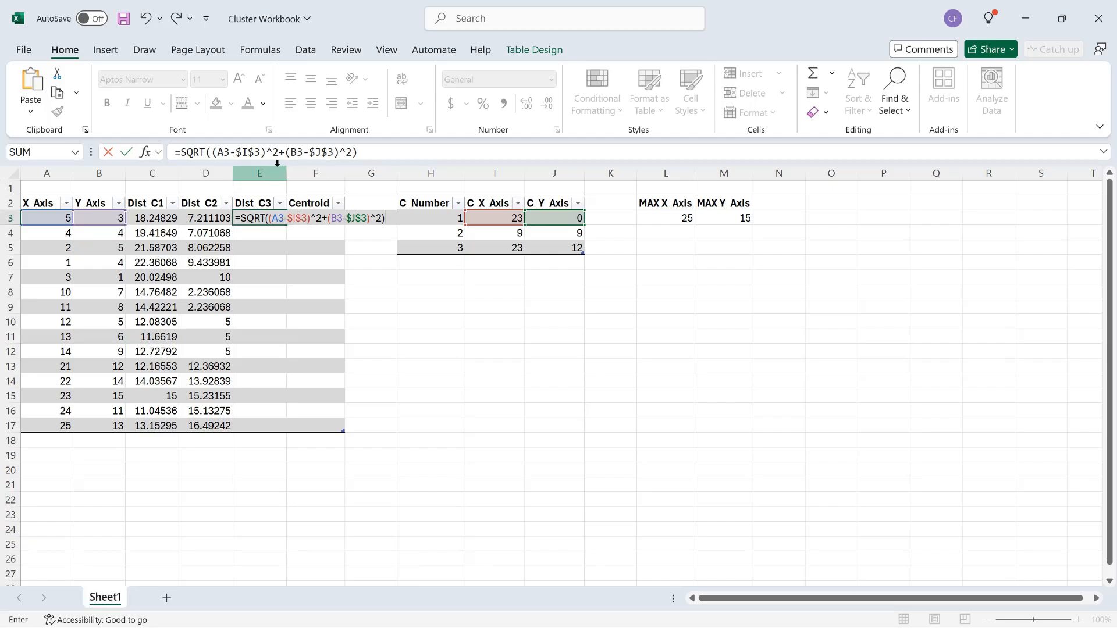
pyautogui.click(261, 154)
pyautogui.press('BackSpace')
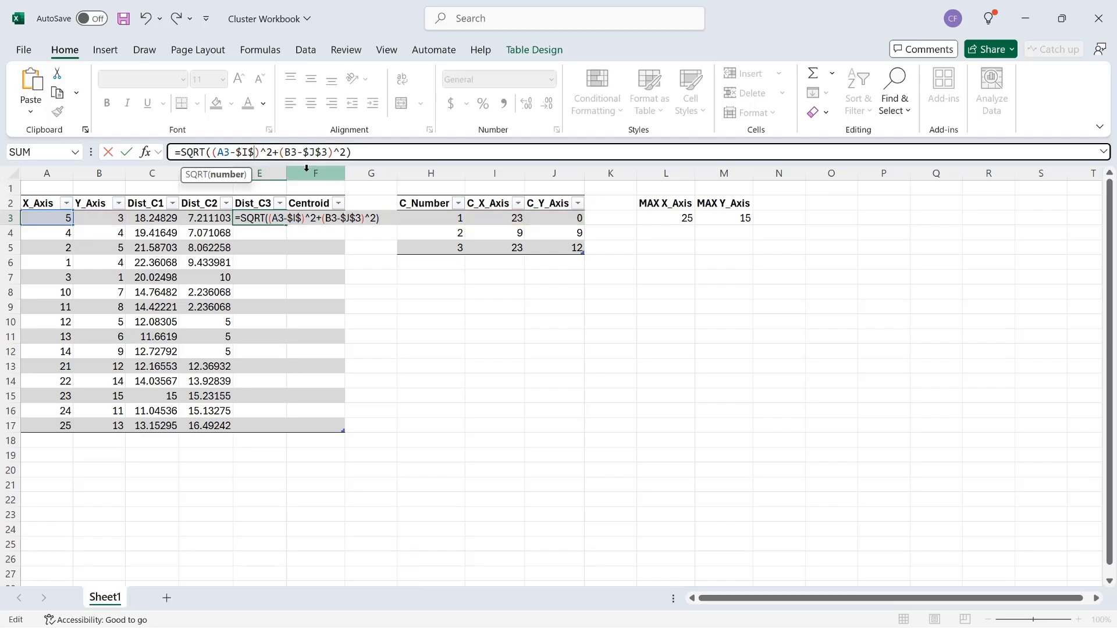
pyautogui.write('5')
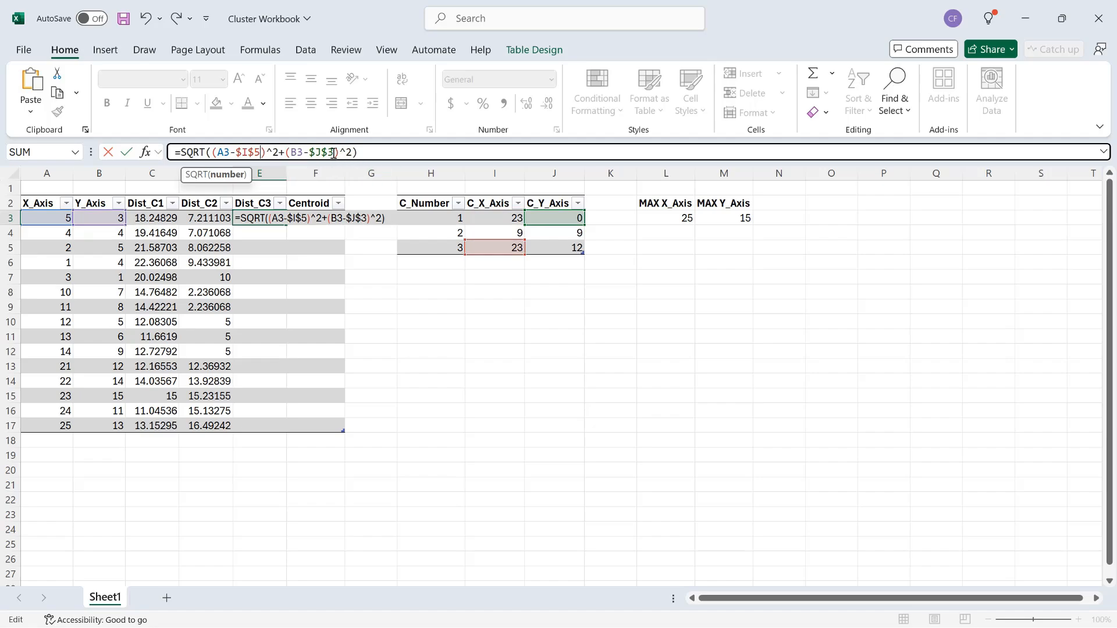
pyautogui.press('BackSpace')
pyautogui.write('5')
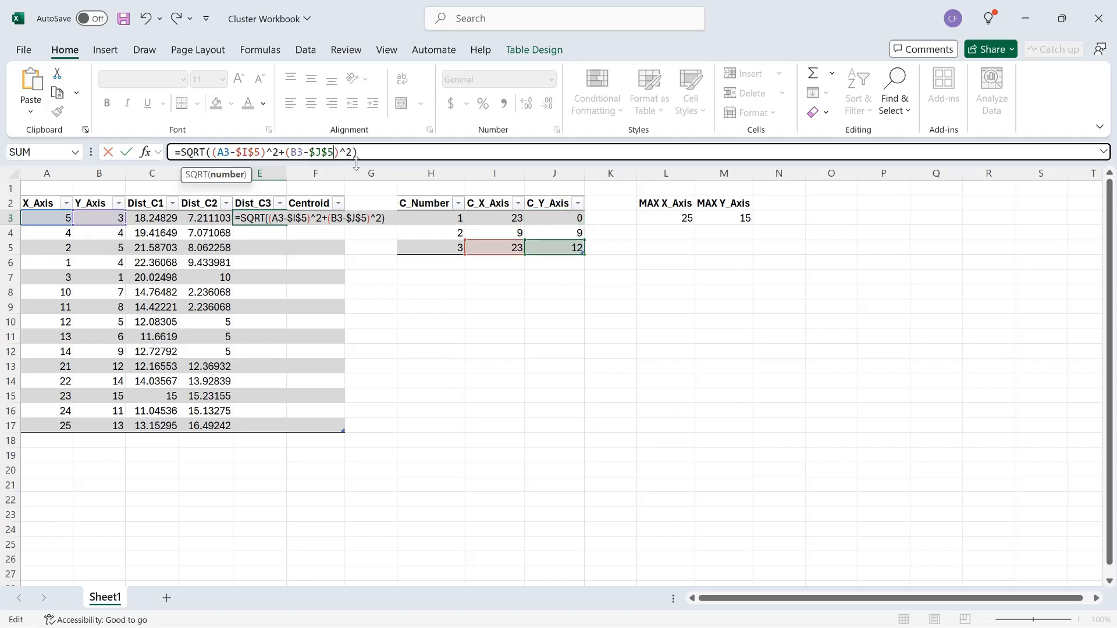
pyautogui.press('Return')
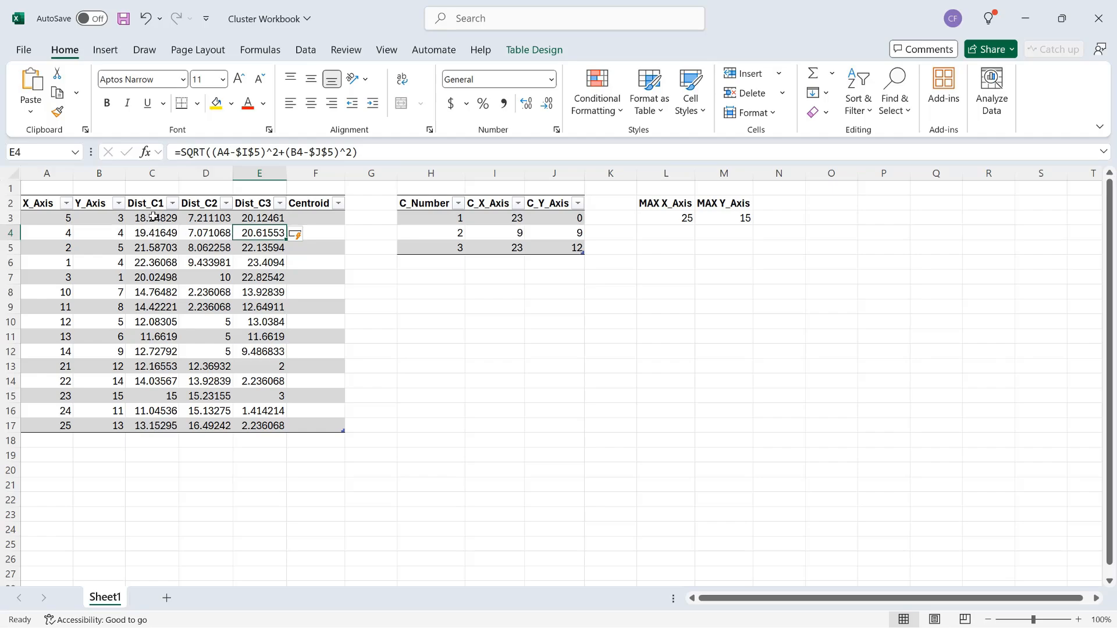
# - Fill the Centroid column with each point's nearest centroid number using =IF(C3=MIN(C3:E3),1,IF(D3=MIN(C3:E3),2,3))
pyautogui.click(299, 218)
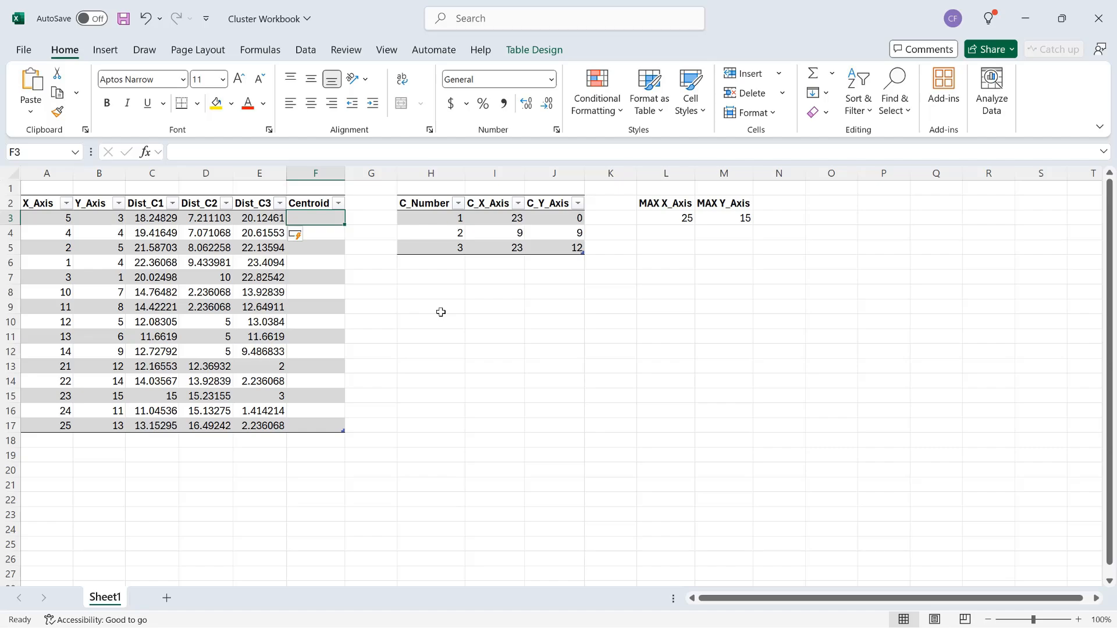
pyautogui.write('=')
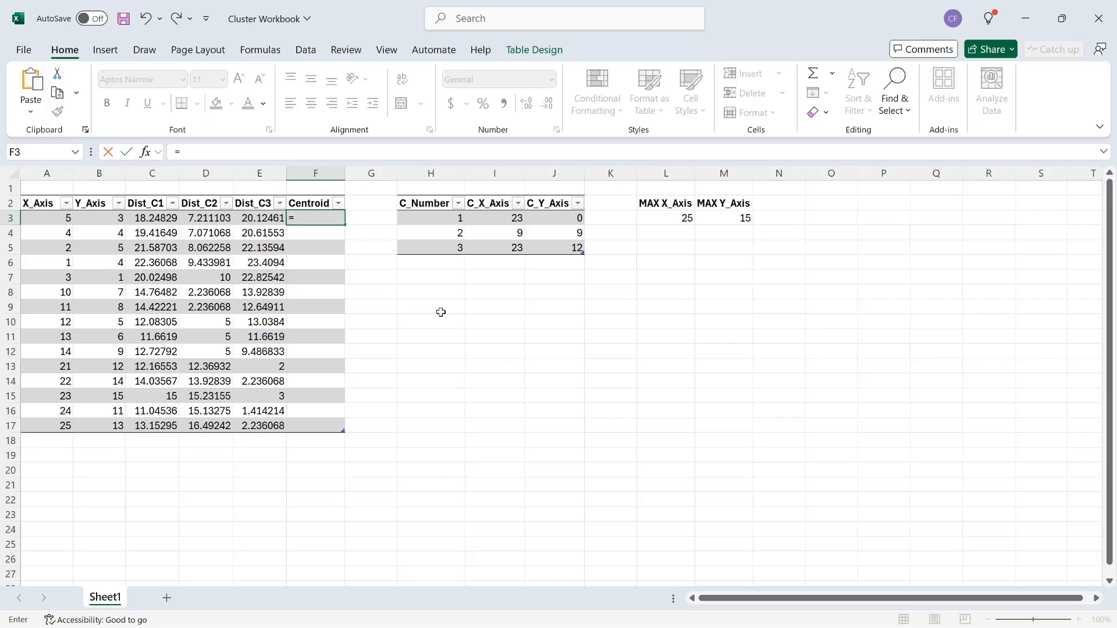
pyautogui.write('if(')
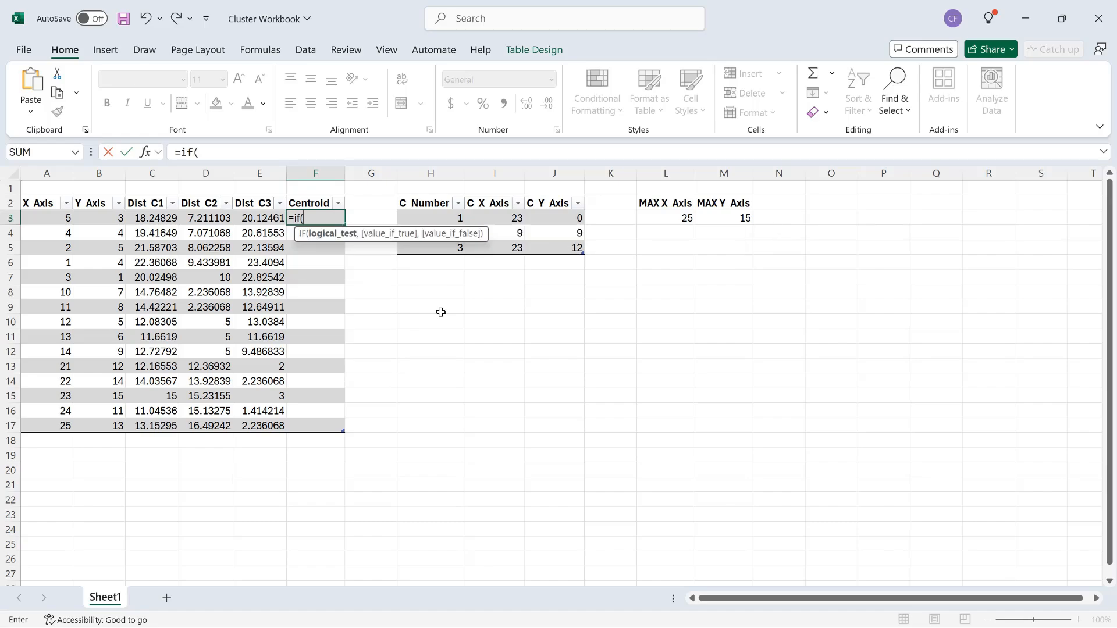
pyautogui.write('C3')
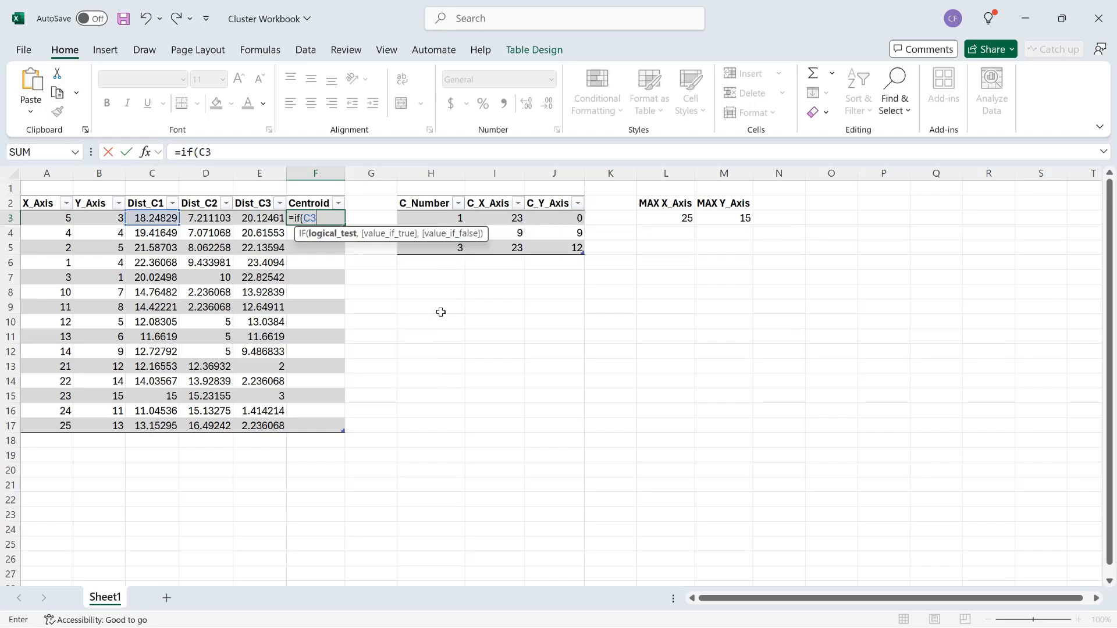
pyautogui.write('=min')
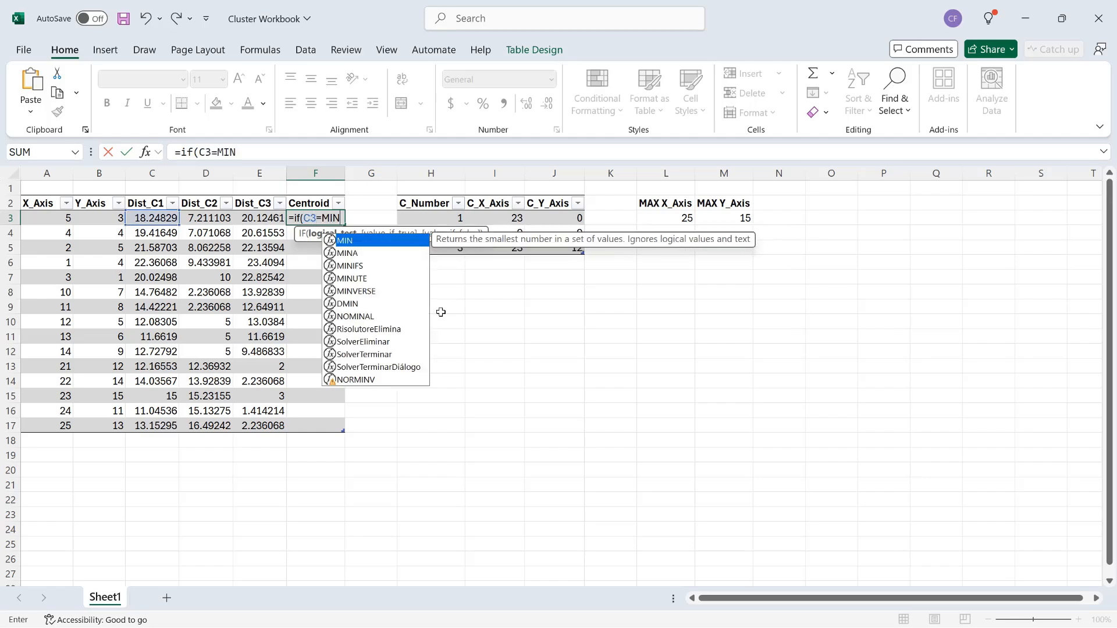
pyautogui.press('Tab')
pyautogui.write('C3:')
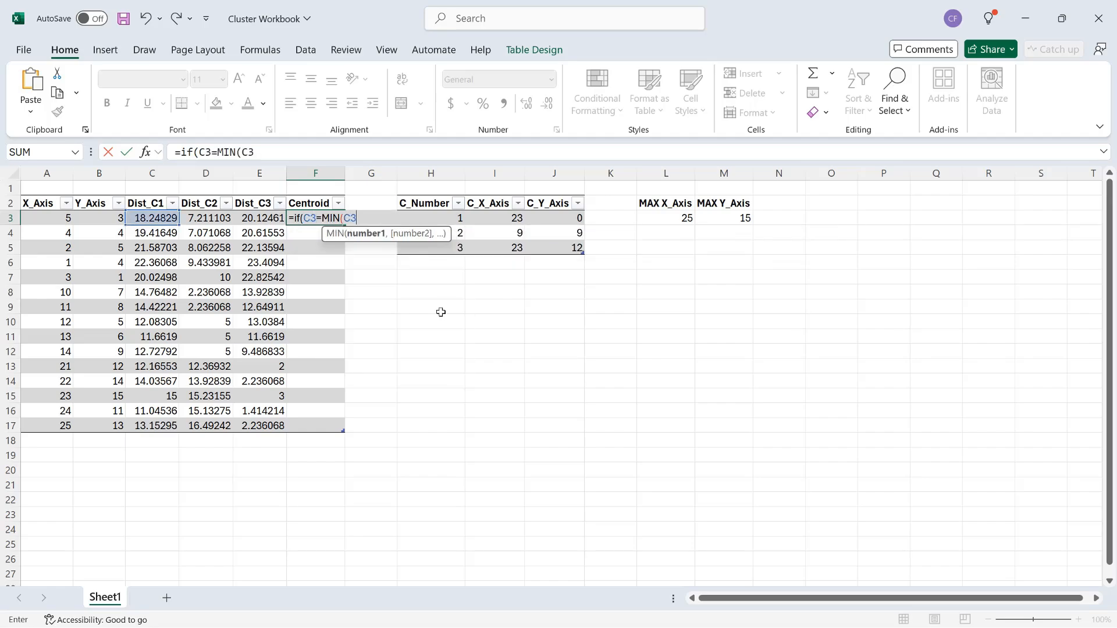
pyautogui.write('3')
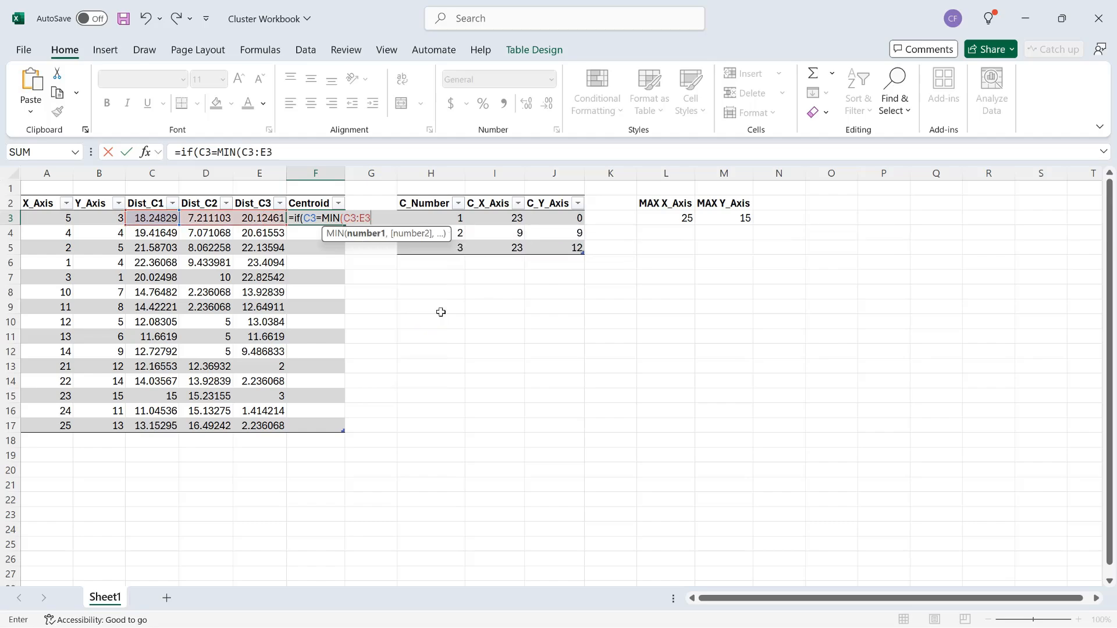
pyautogui.write('),')
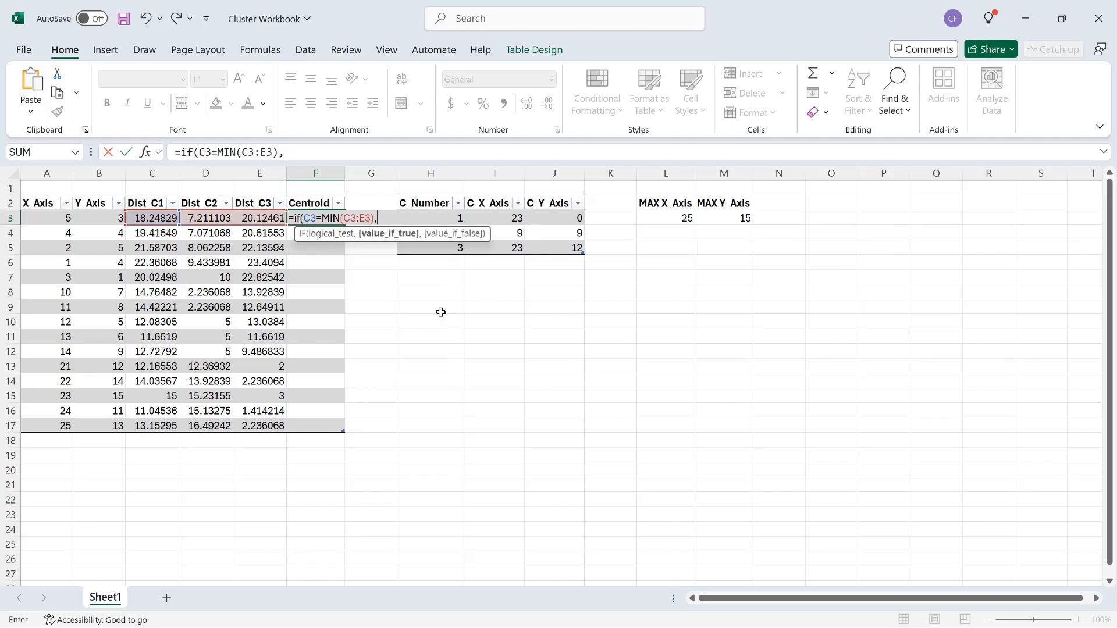
pyautogui.write('1,')
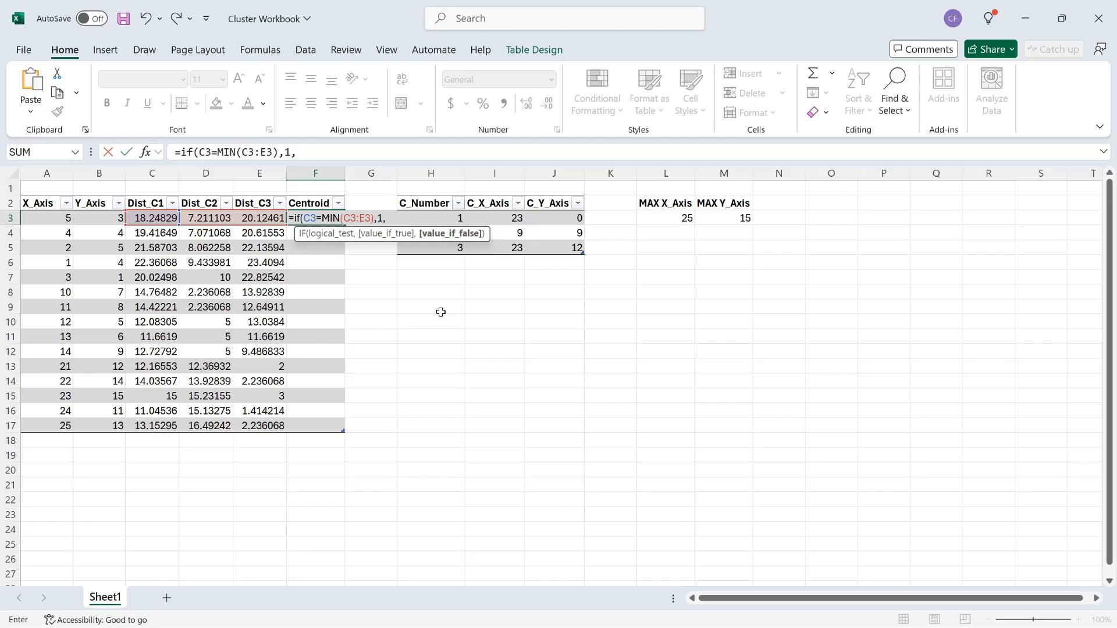
pyautogui.write('if(')
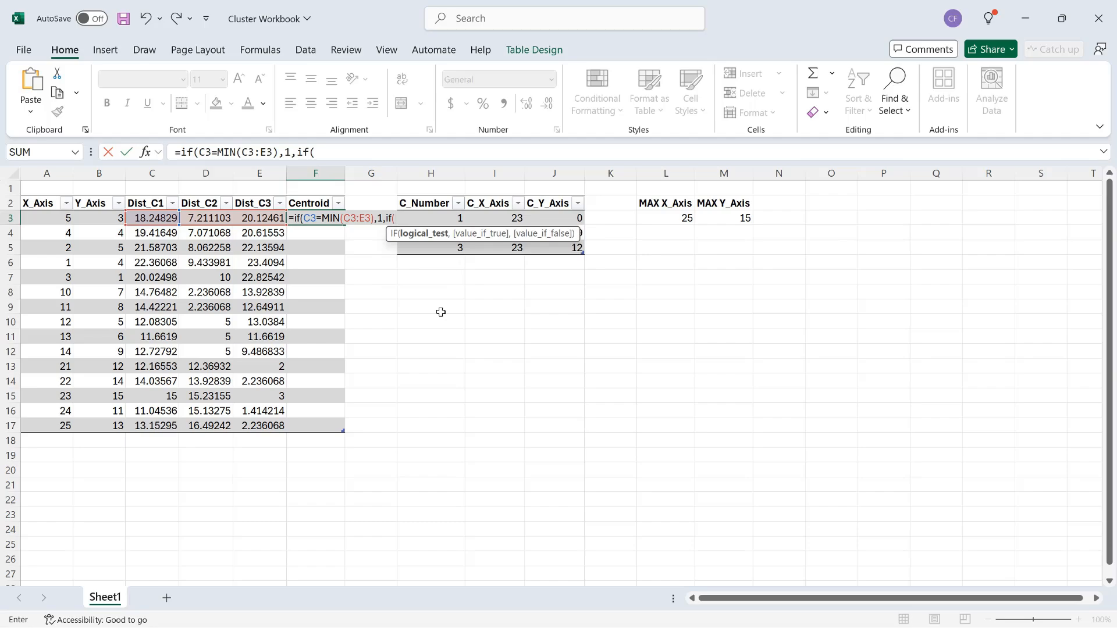
pyautogui.write('D3=MIN(C3')
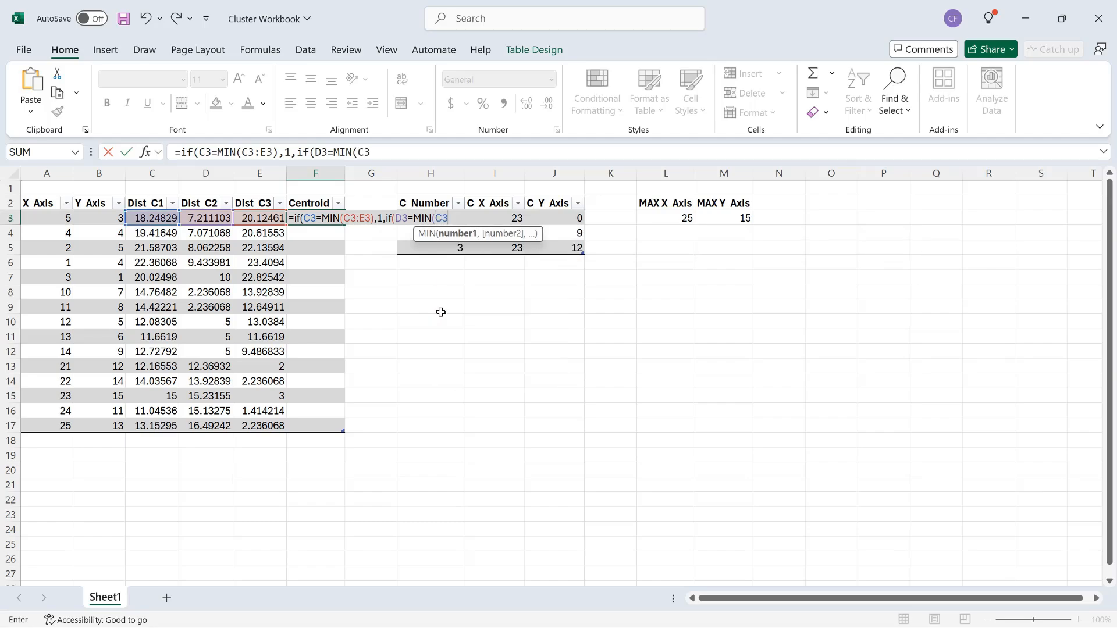
pyautogui.write(':E3)')
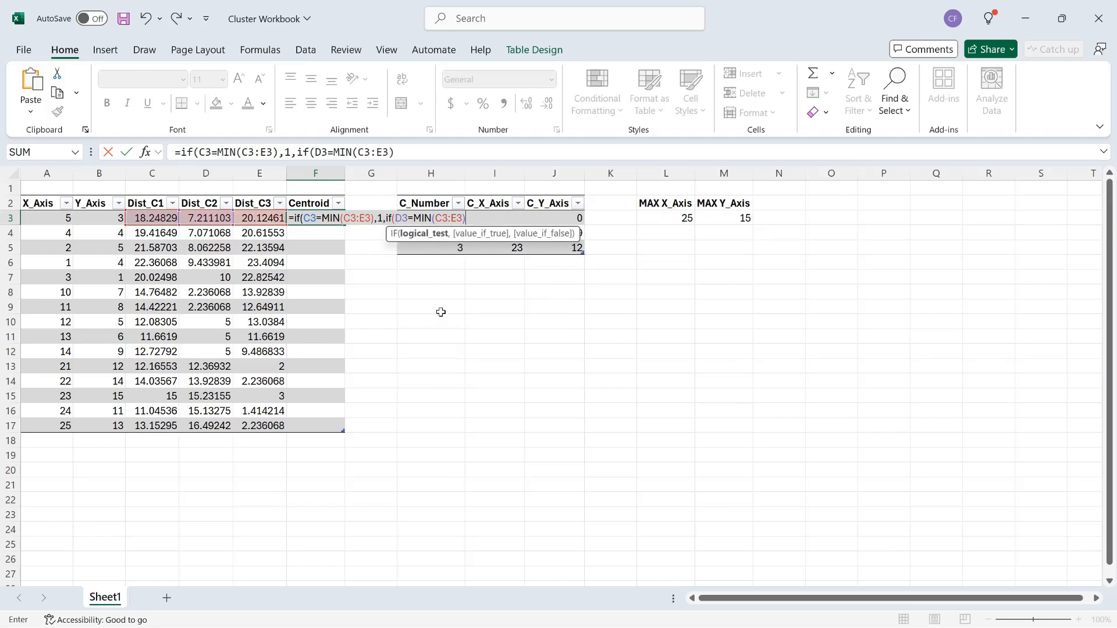
pyautogui.write(',2')
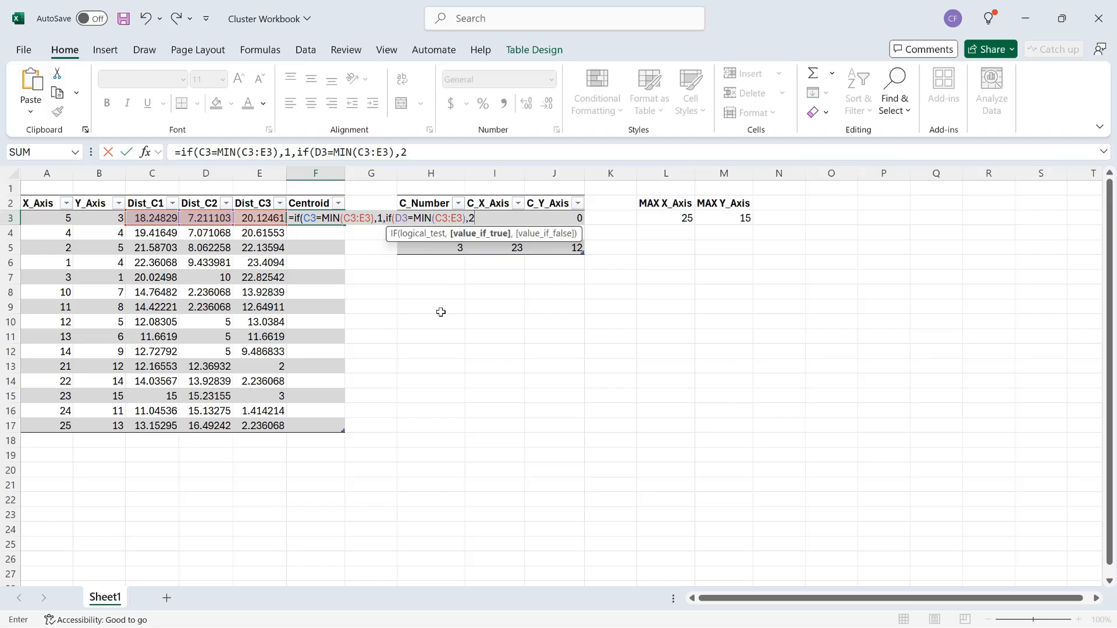
pyautogui.write(',')
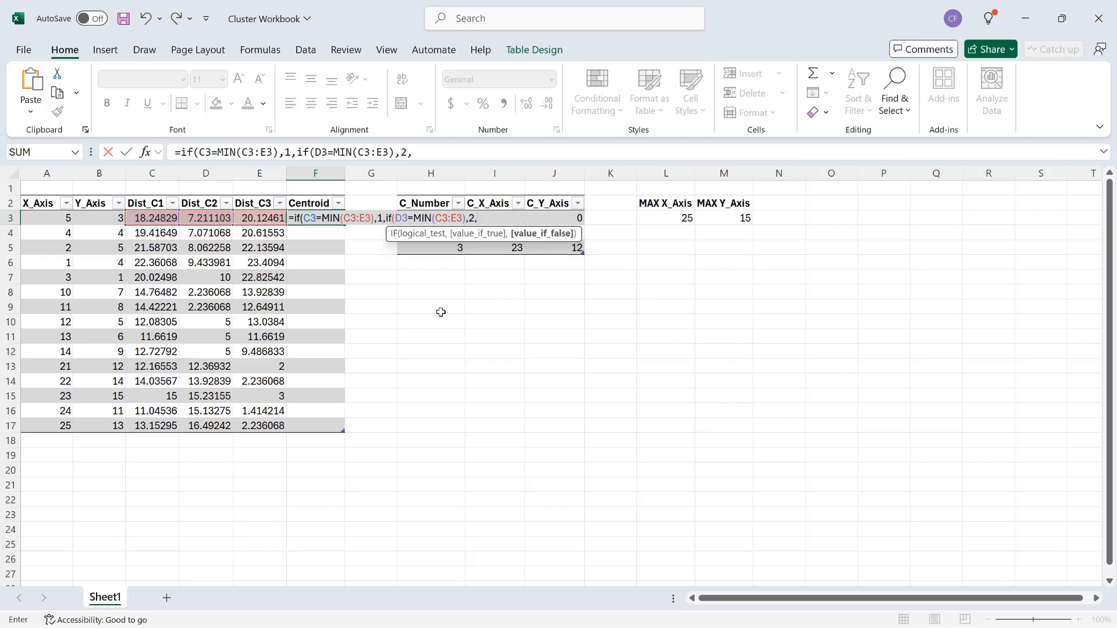
pyautogui.write('3)')
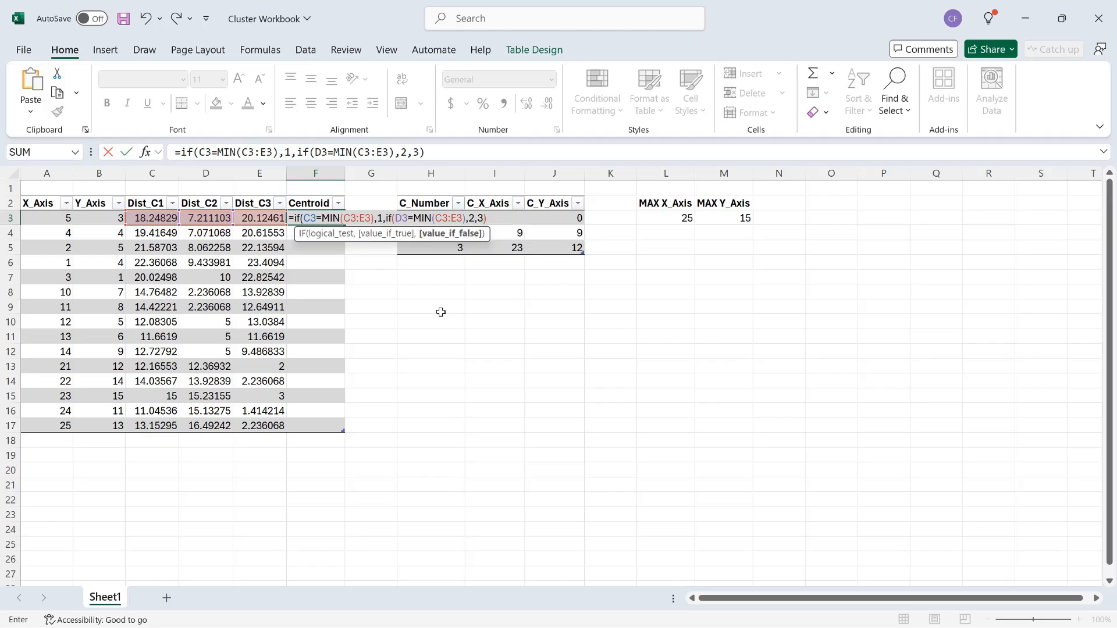
pyautogui.write(')')
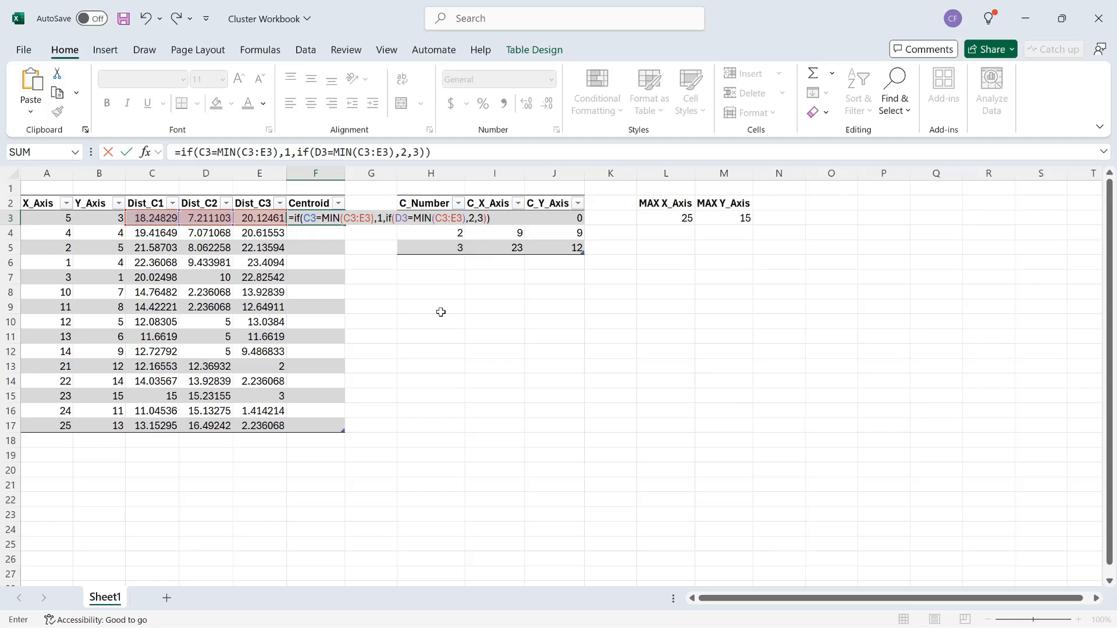
pyautogui.press('Return')
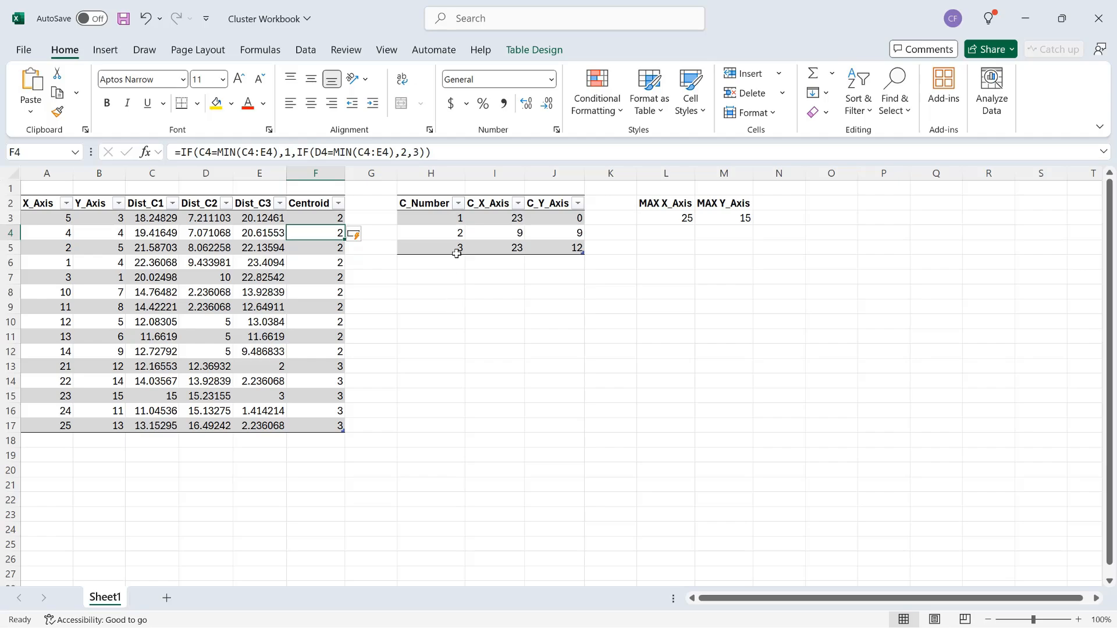
# - Set the C_X_Axis value of centroid 1 to 7 in the centroid table
pyautogui.click(484, 218)
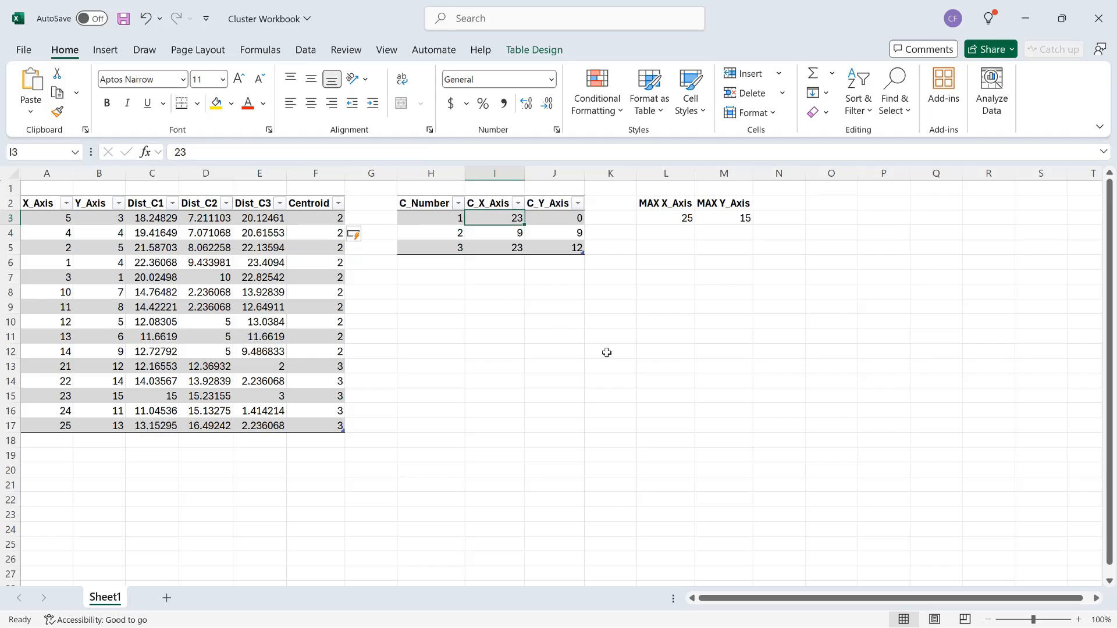
pyautogui.write('7')
pyautogui.press('Tab')
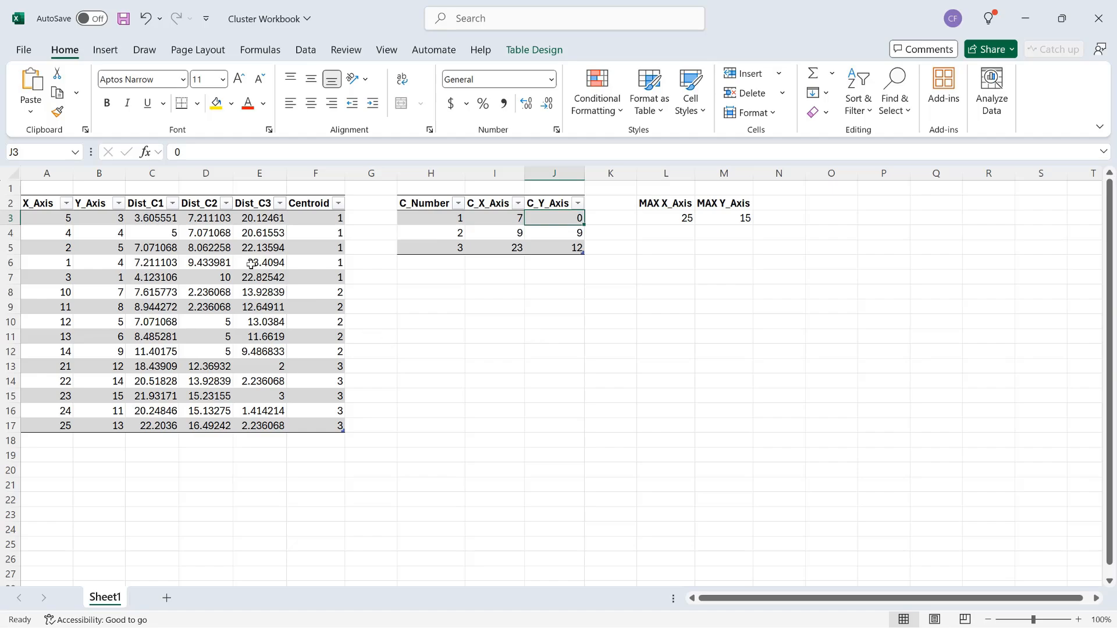
# - Insert a markers-only scatter chart of the X_Axis and Y_Axis data in A3:B17 and place it lower on the sheet, below the centroid table
pyautogui.moveTo(44, 200); pyautogui.dragTo(90, 202)
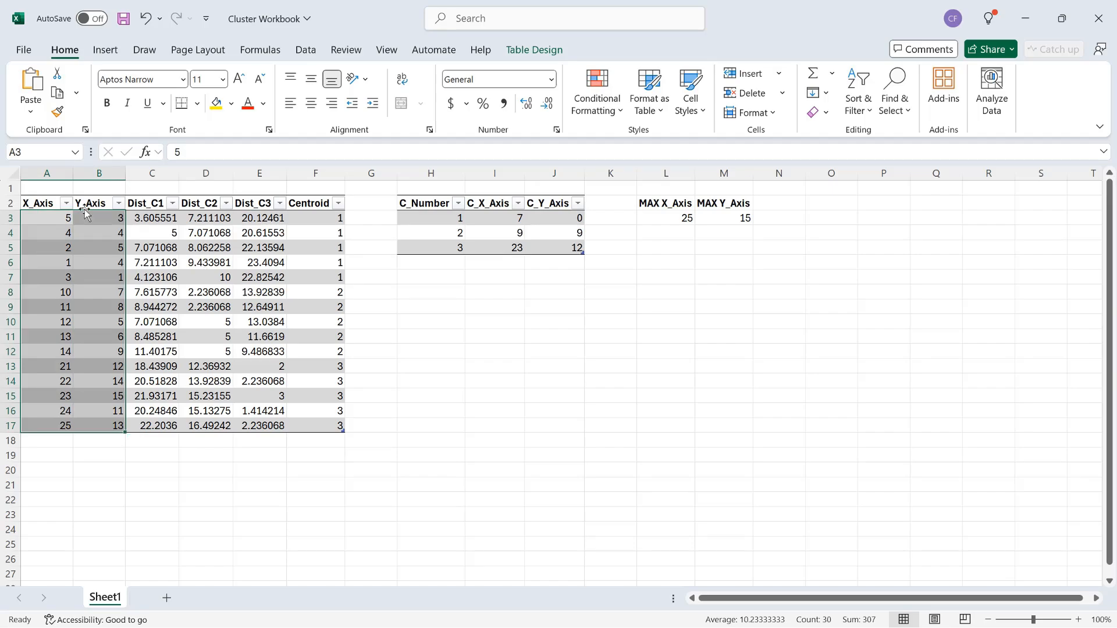
pyautogui.click(105, 51)
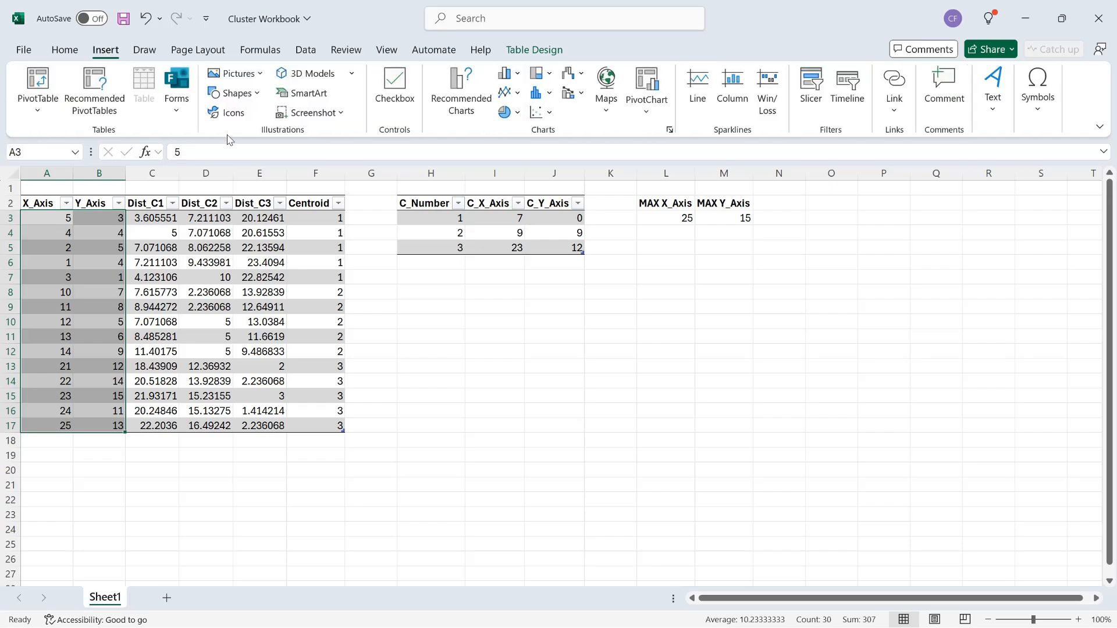
pyautogui.click(540, 113)
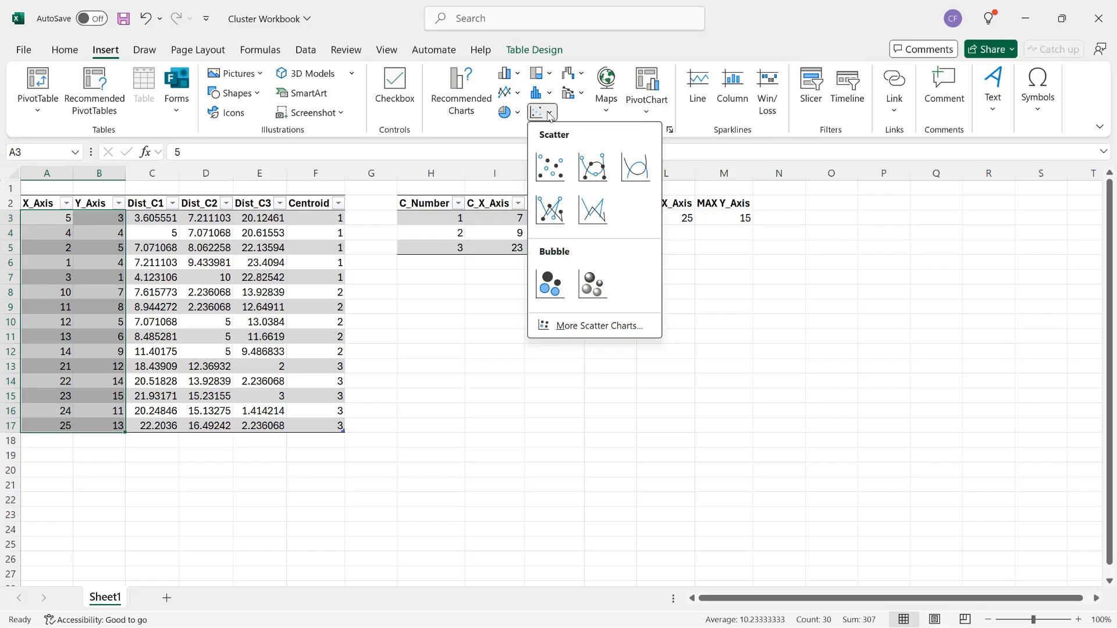
pyautogui.click(550, 166)
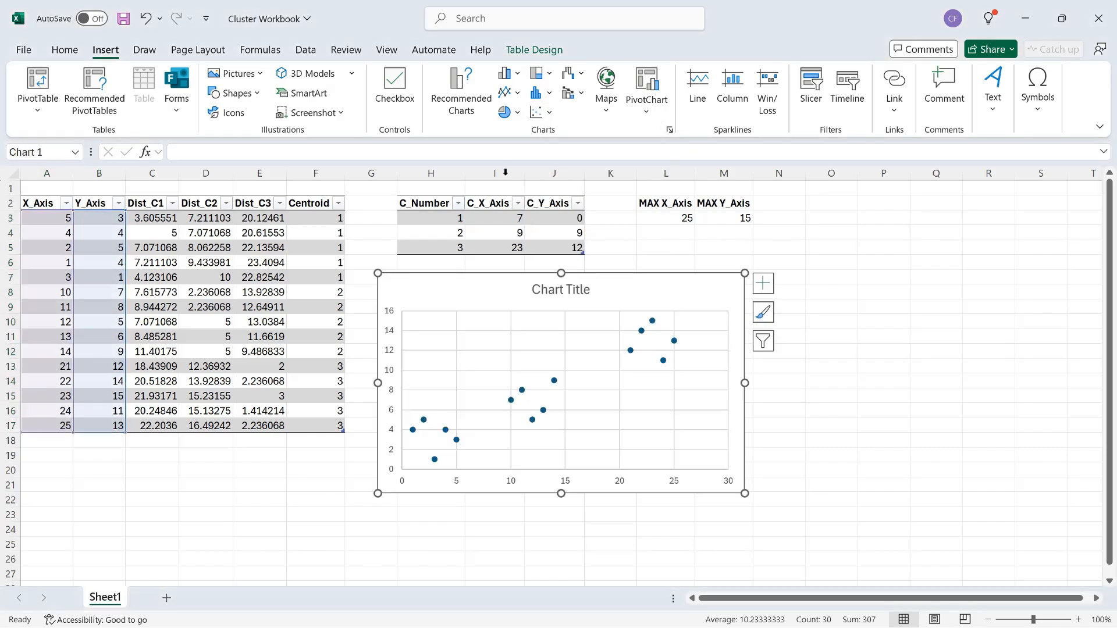
pyautogui.moveTo(643, 281); pyautogui.dragTo(642, 364)
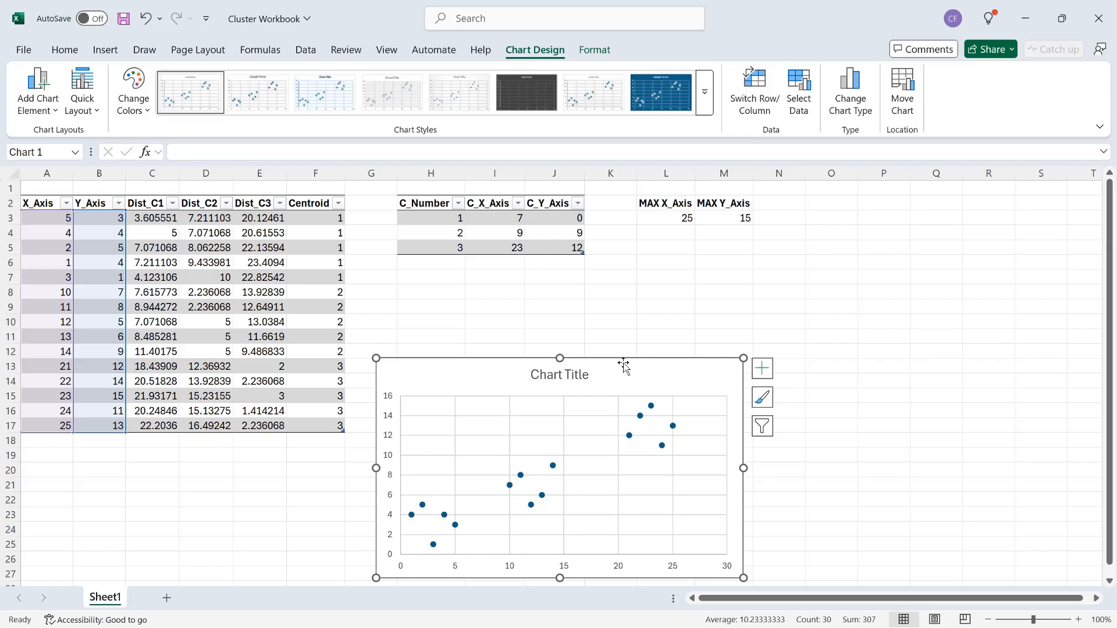
pyautogui.click(581, 369)
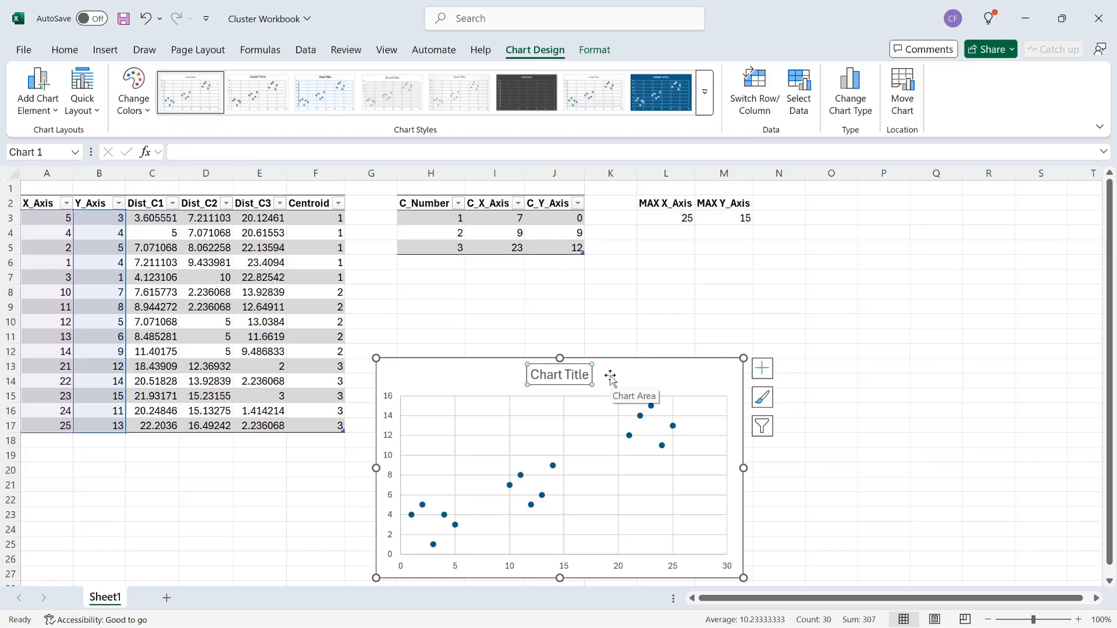
pyautogui.write('Cl')
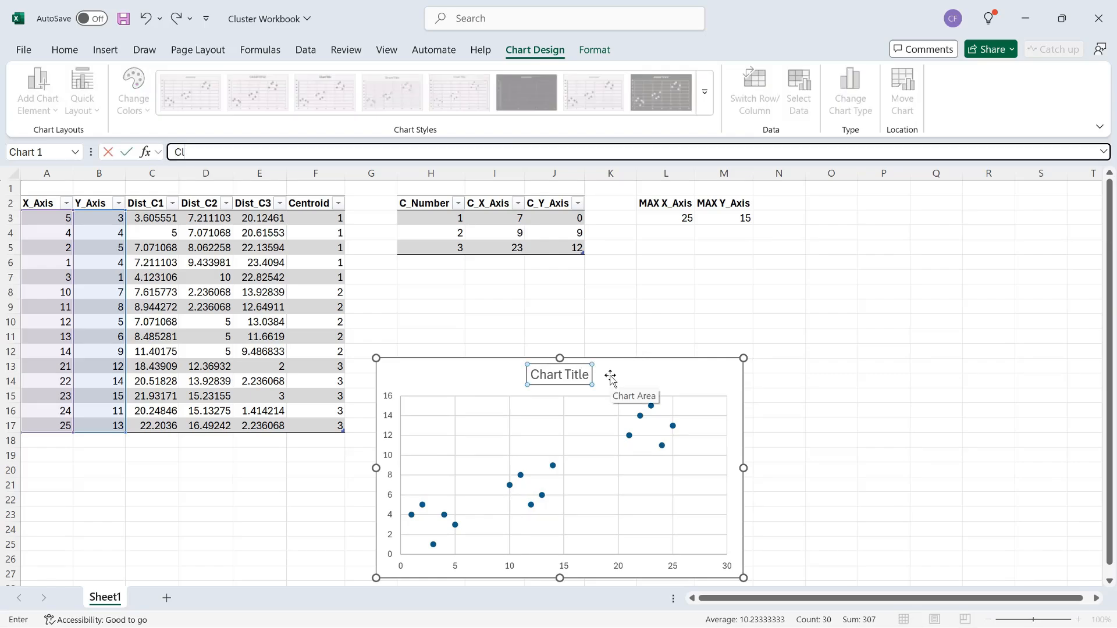
pyautogui.press('Escape')
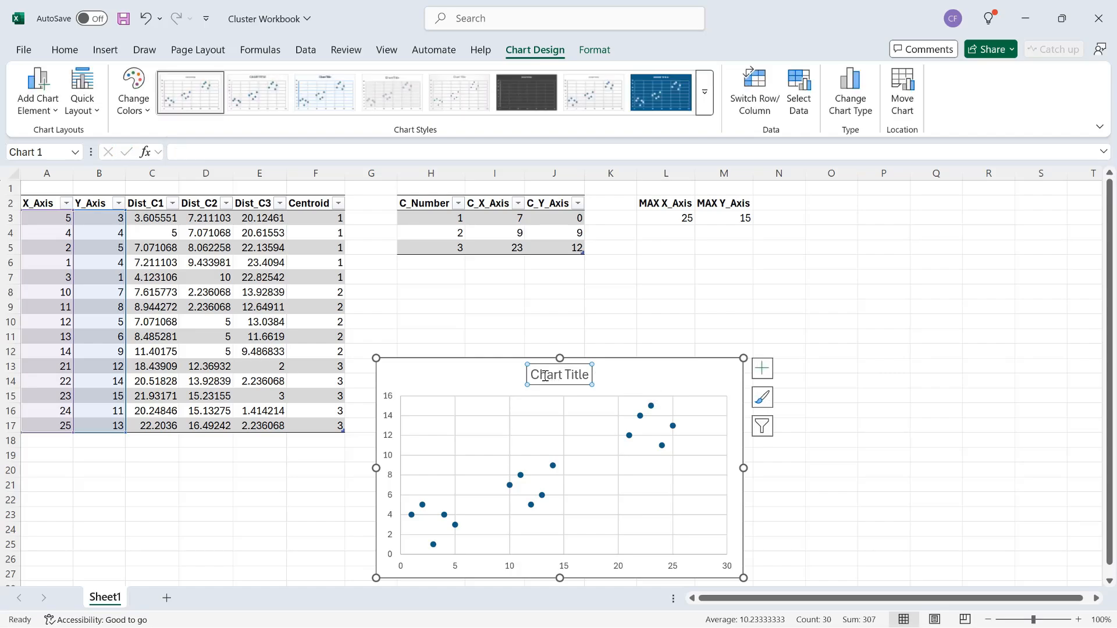
# - Replace the scatter chart's placeholder title with "Cluster Analysis"
pyautogui.moveTo(531, 374); pyautogui.dragTo(591, 375)
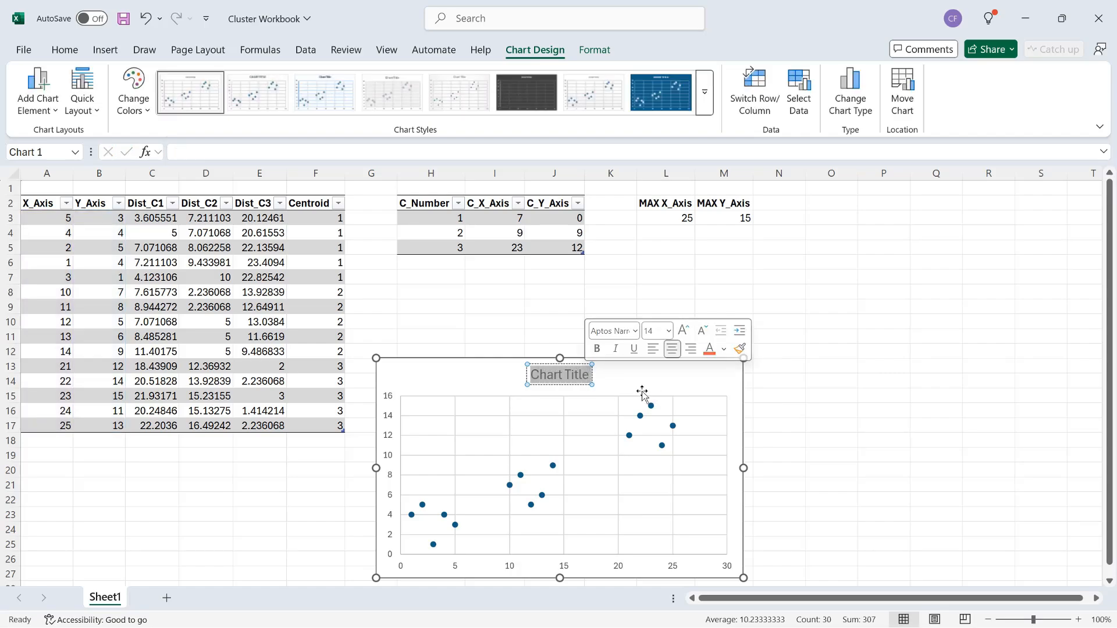
pyautogui.write('Cluster analy')
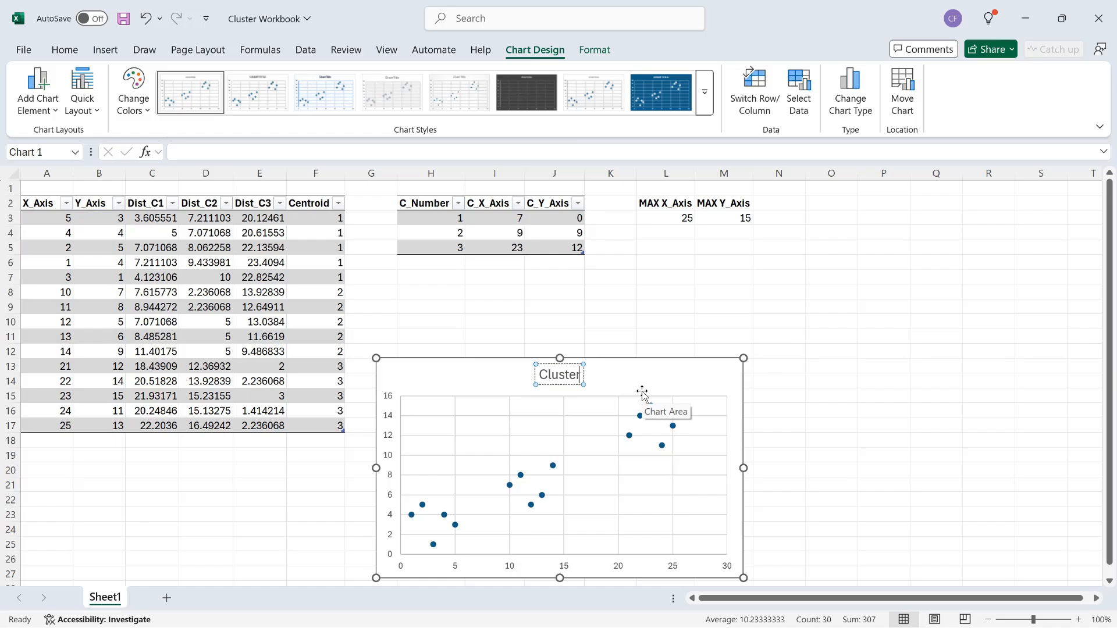
pyautogui.press('BackSpace')
pyautogui.press('BackSpace')
pyautogui.press('BackSpace')
pyautogui.press('BackSpace')
pyautogui.press('BackSpace')
pyautogui.press('BackSpace')
pyautogui.write('Analysis')
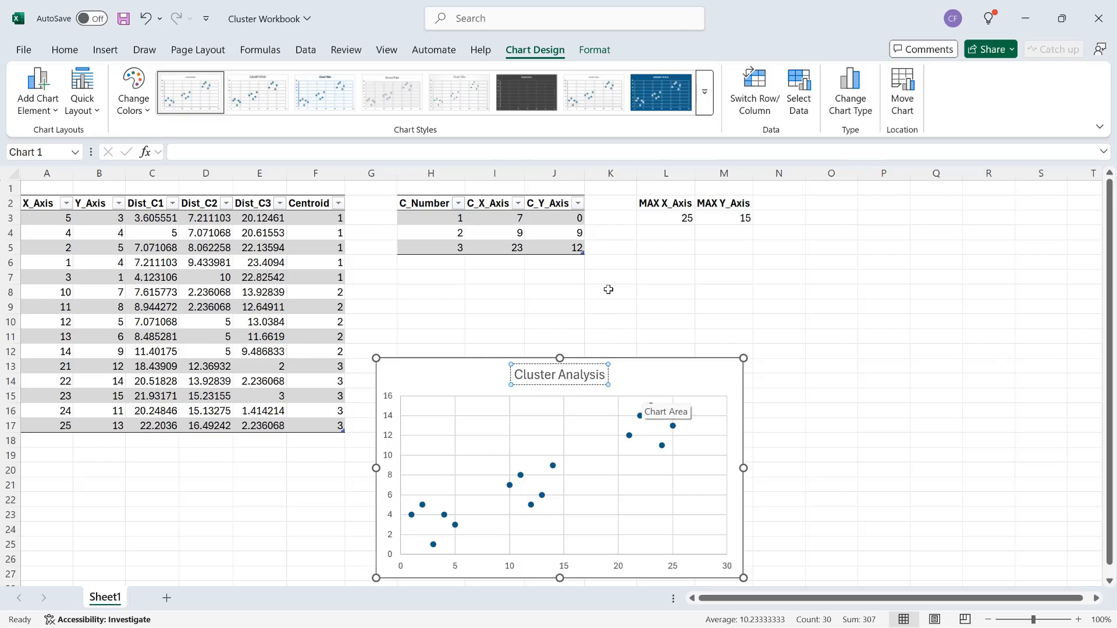
pyautogui.click(673, 372)
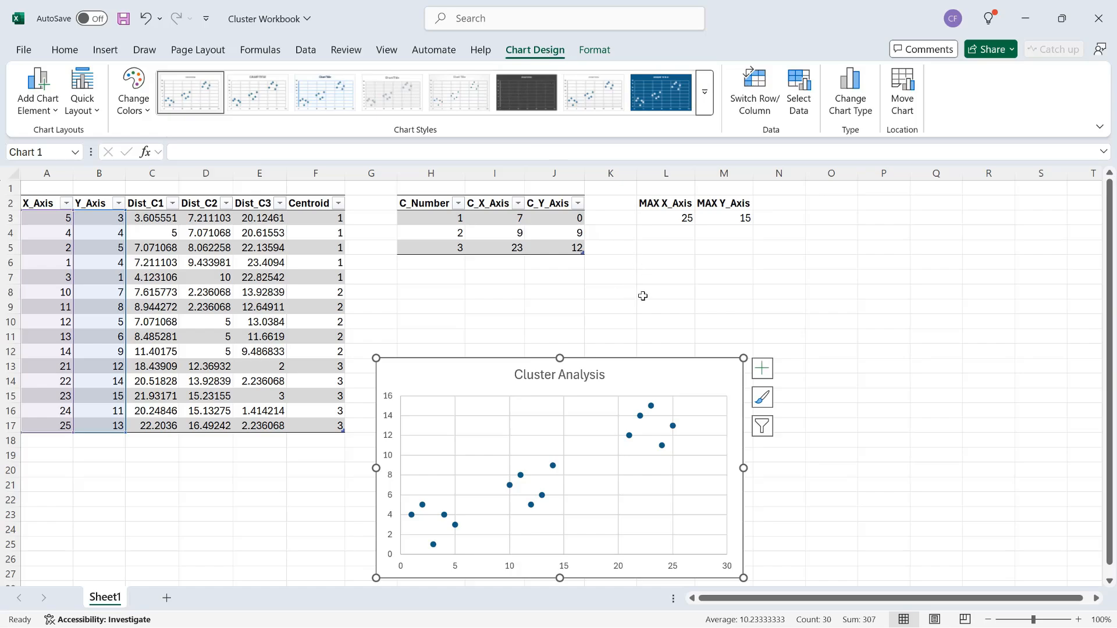
# - Add a second series to the Cluster Analysis chart, taking its X values from the C_X_Axis column (I3:I5)
pyautogui.click(644, 295)
pyautogui.click(700, 379)
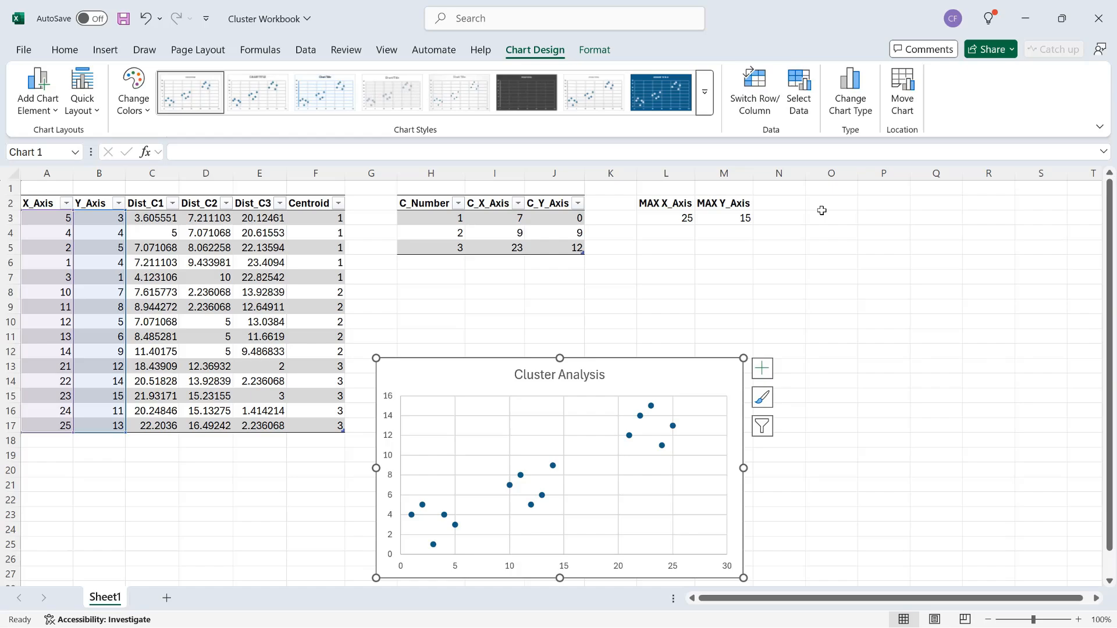
pyautogui.click(800, 95)
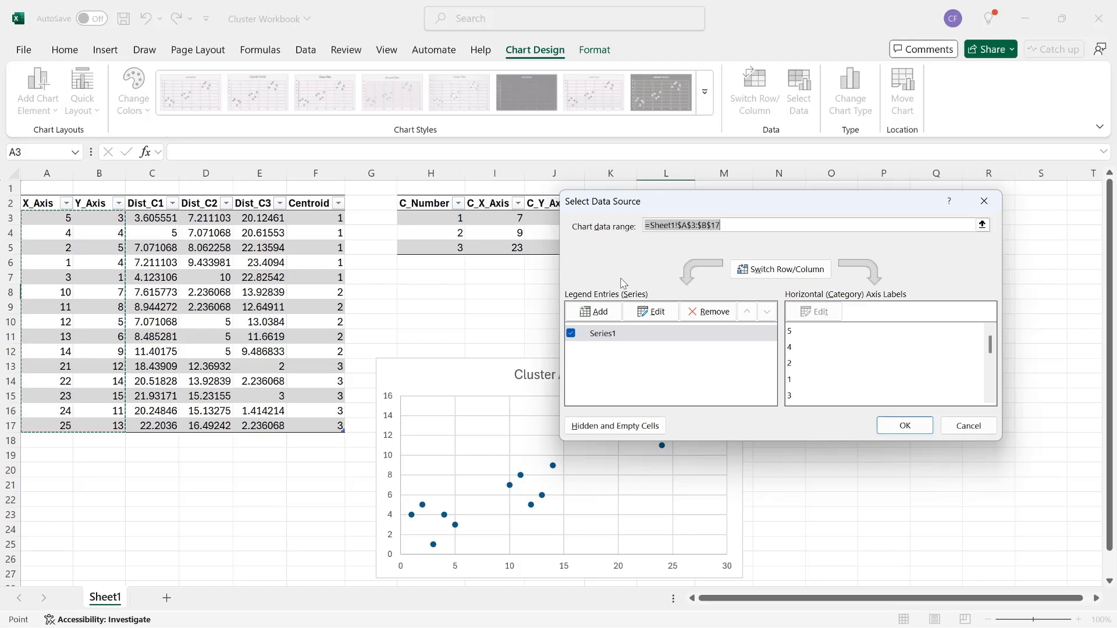
pyautogui.click(602, 313)
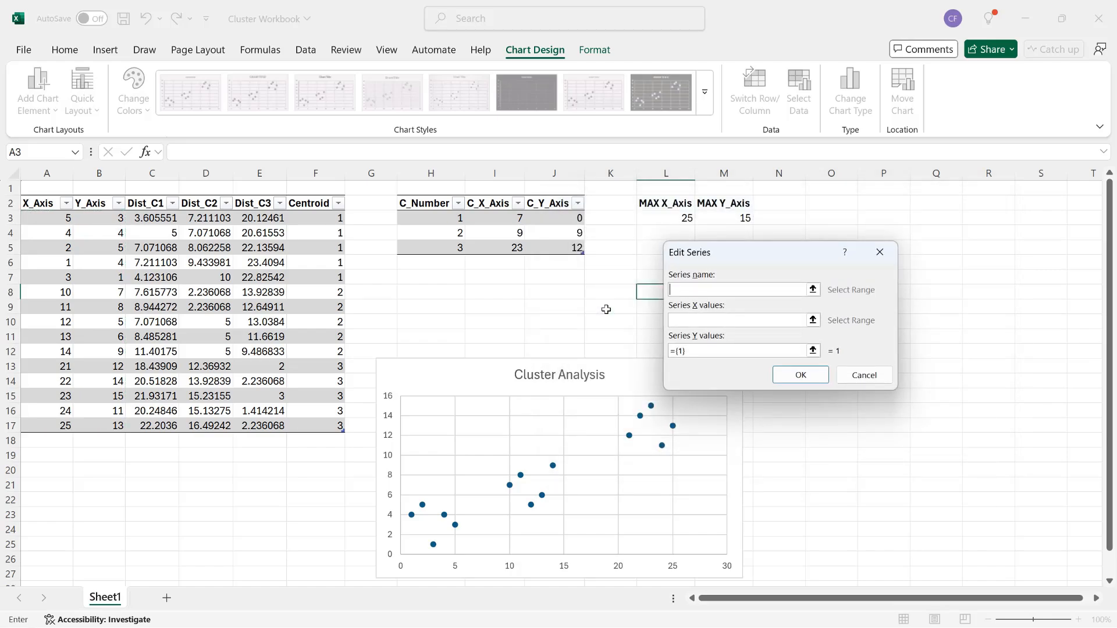
pyautogui.click(689, 319)
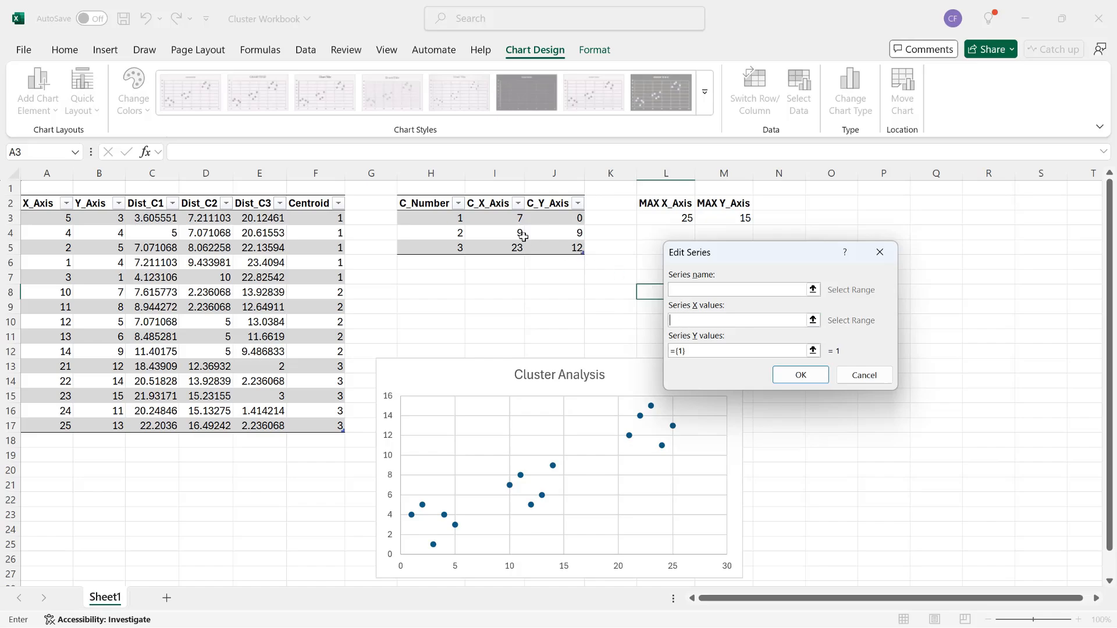
pyautogui.click(502, 195)
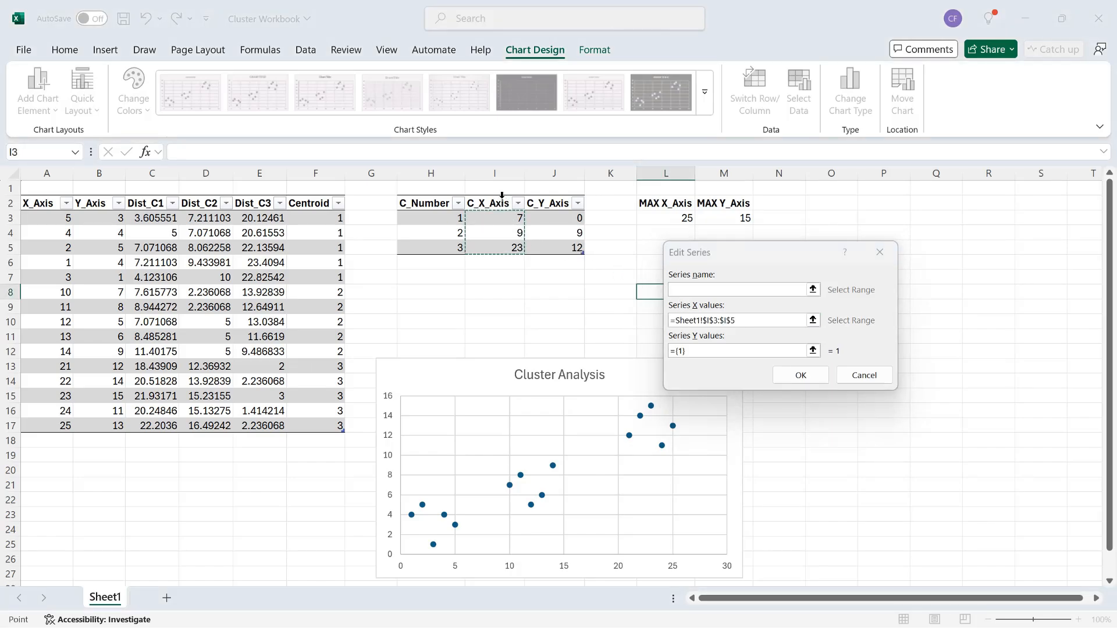
# - Set the new series' Y values to the C_Y_Axis column (J3:J5) and apply the chart's data source changes
pyautogui.click(721, 351)
pyautogui.press('BackSpace')
pyautogui.press('BackSpace')
pyautogui.press('BackSpace')
pyautogui.press('BackSpace')
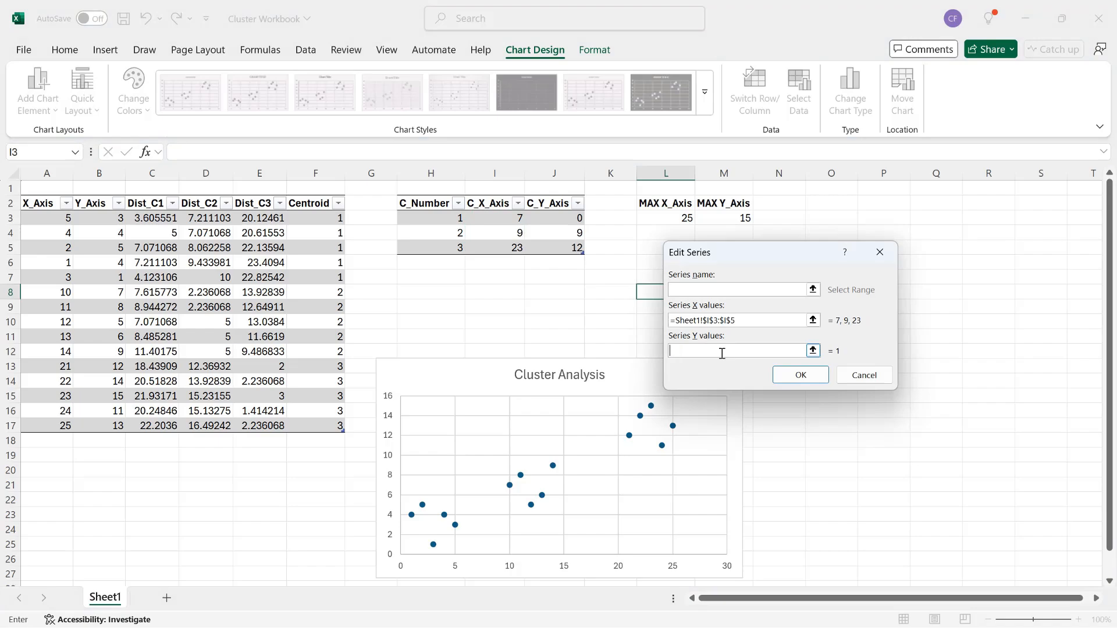
pyautogui.click(556, 195)
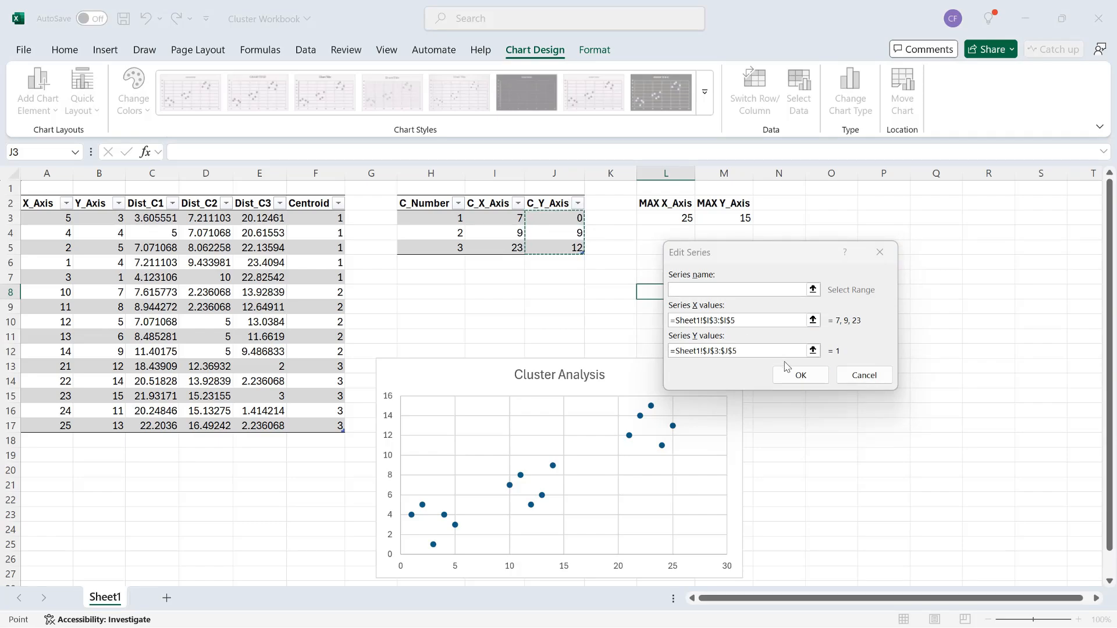
pyautogui.click(800, 375)
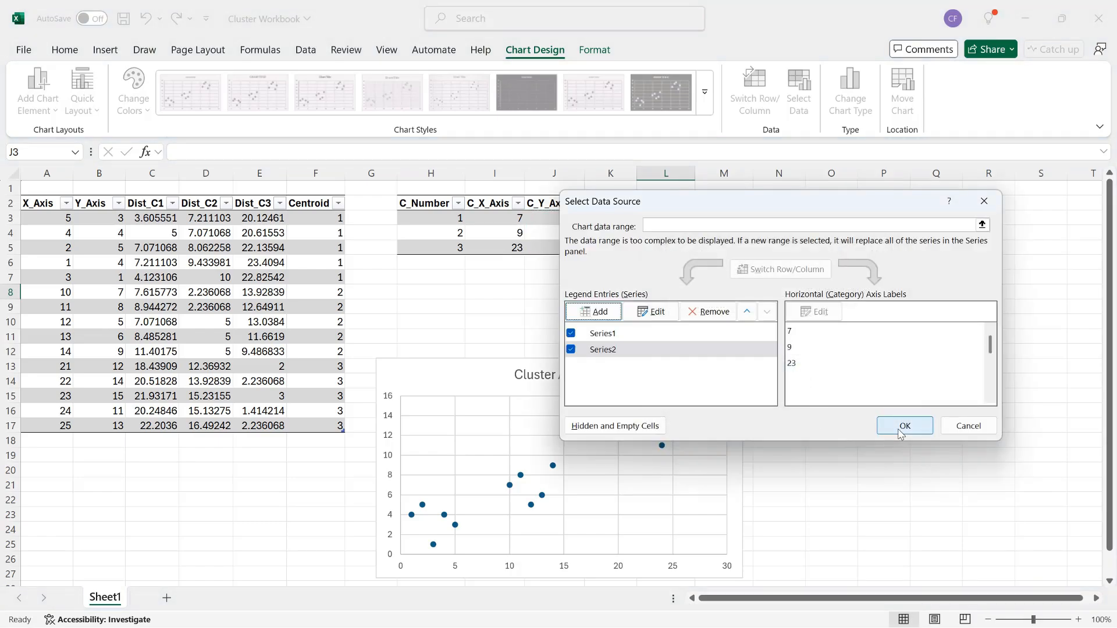
pyautogui.click(898, 429)
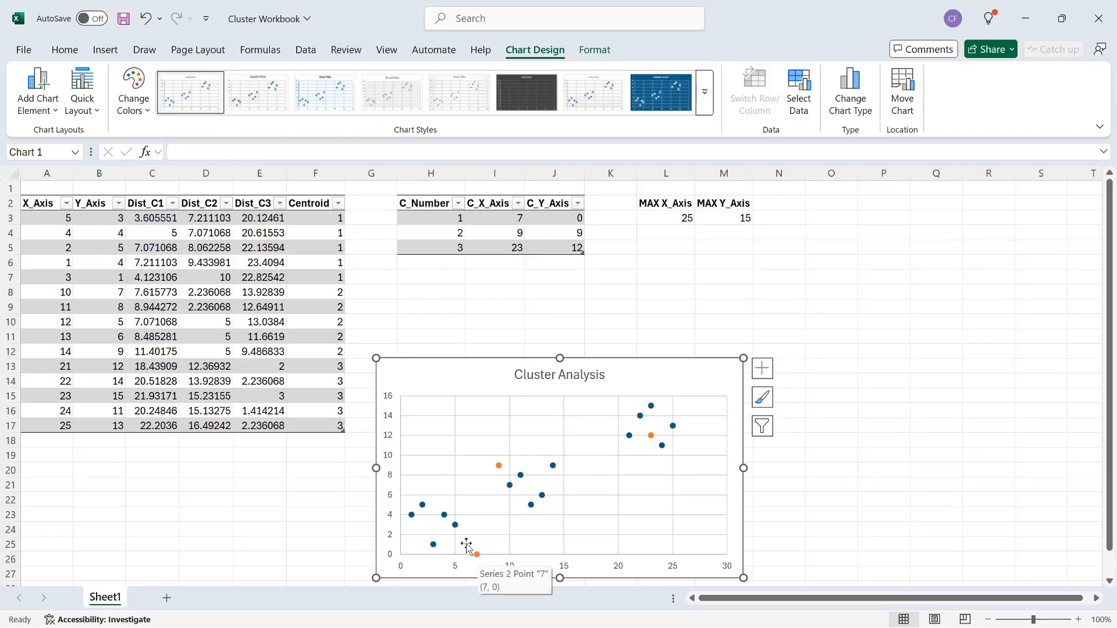
pyautogui.moveTo(456, 526)
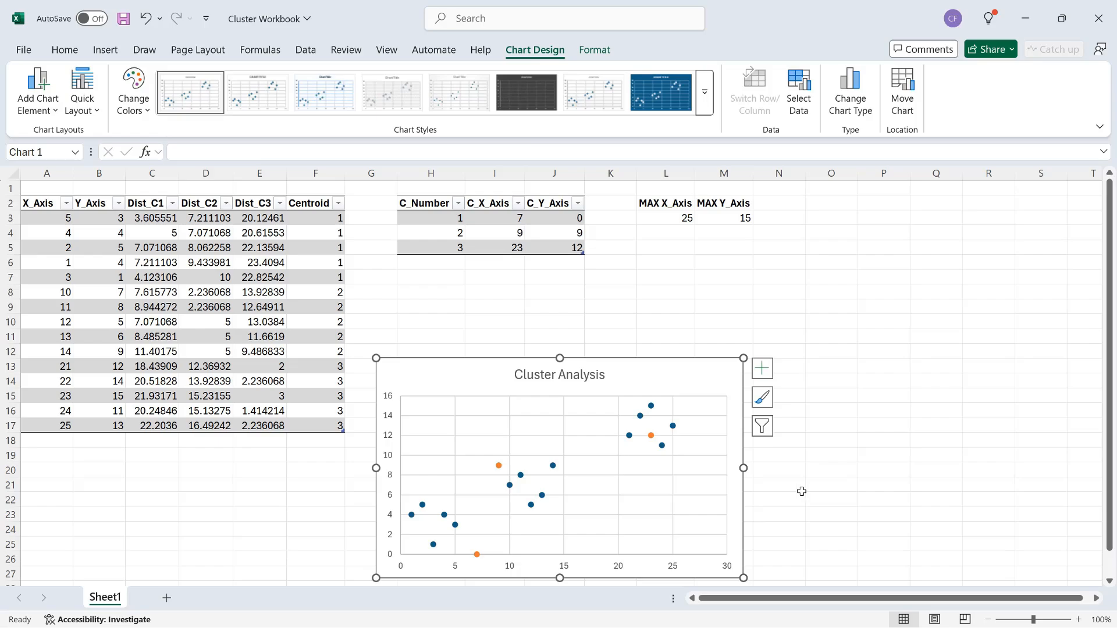
# - Enter the heading "Centroid Update" in L5 and make it bold
pyautogui.moveTo(652, 437)
pyautogui.moveTo(501, 469)
pyautogui.click(659, 248)
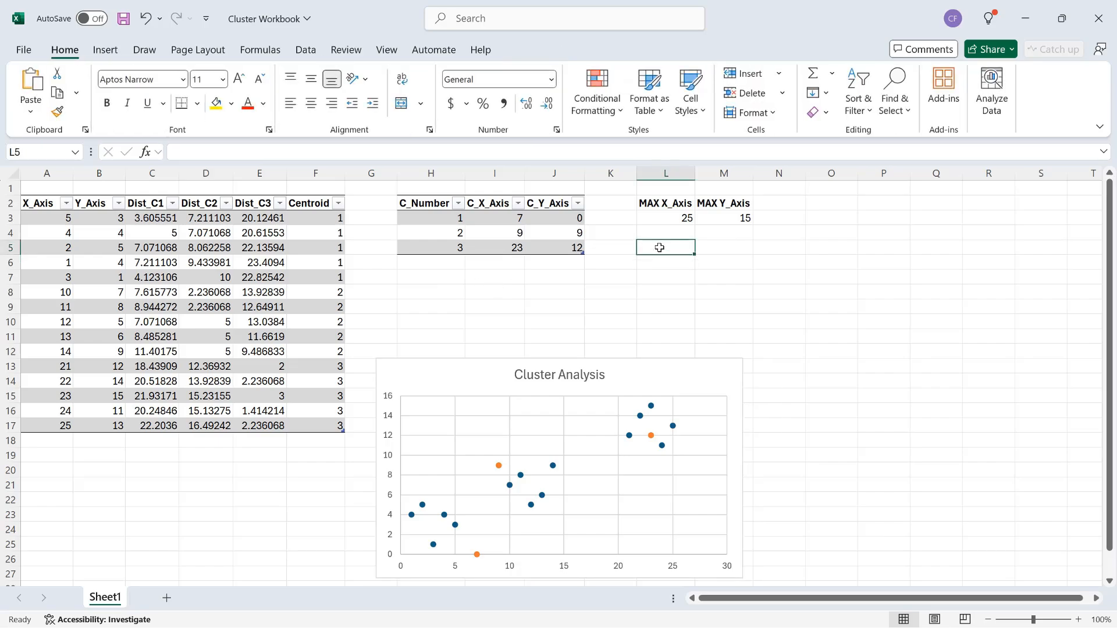
pyautogui.write('Centroid ')
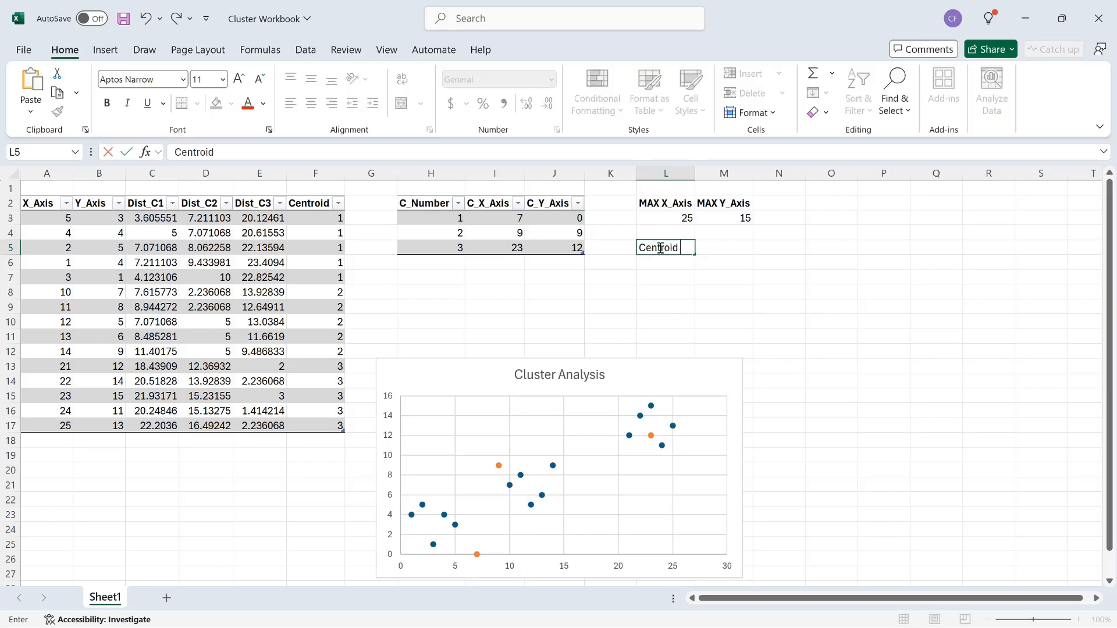
pyautogui.write('Update')
pyautogui.press('Return')
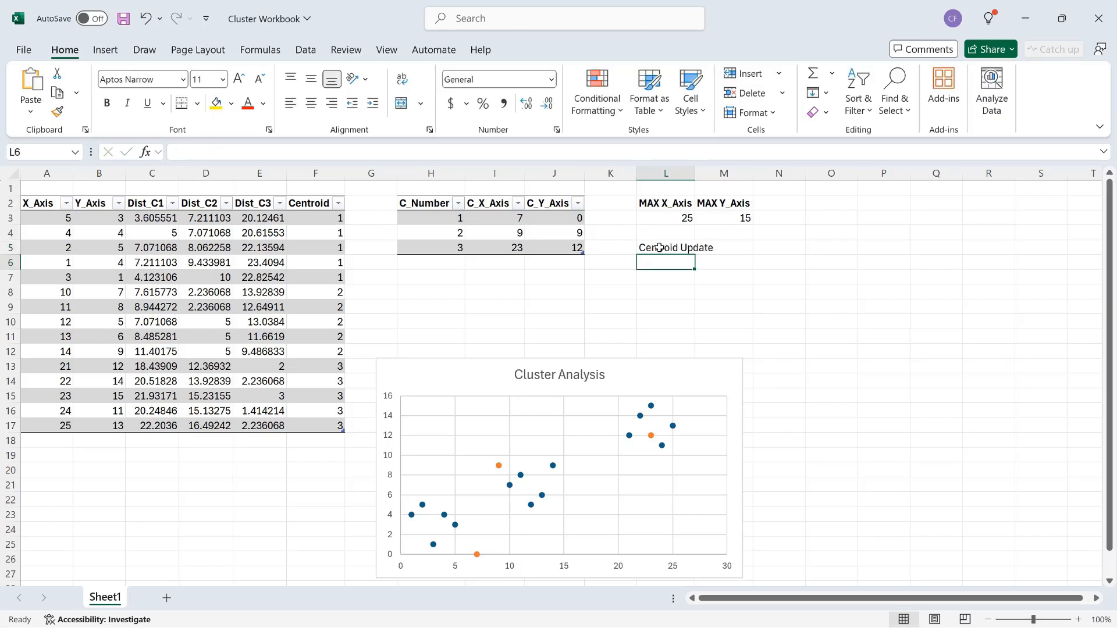
pyautogui.click(659, 248)
pyautogui.hotkey('ctrl', 'b')
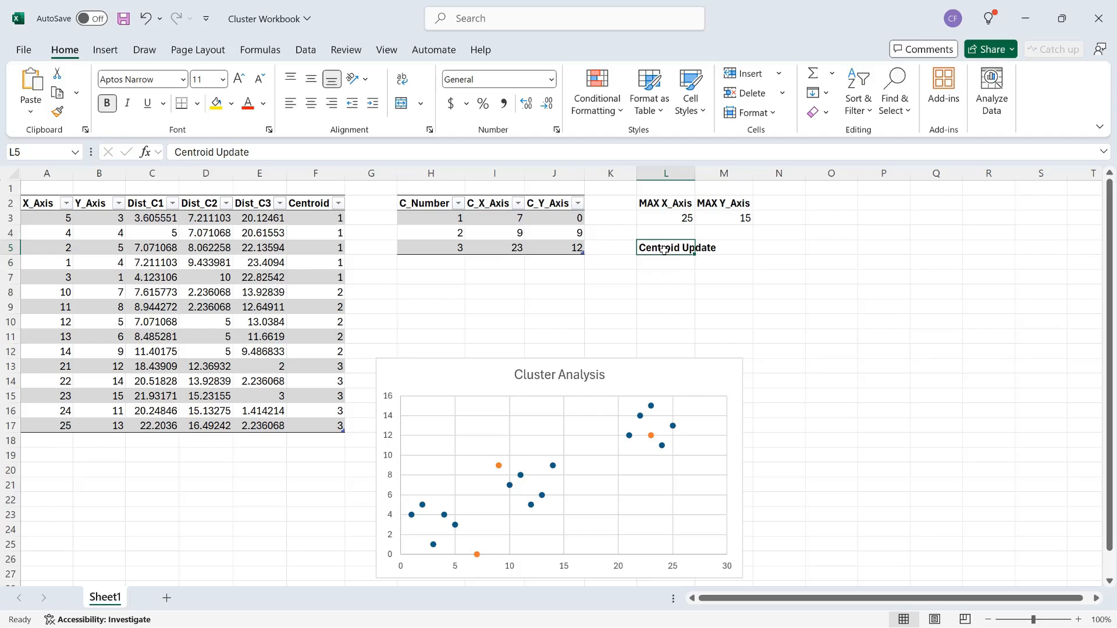
# - Number the centroid update rows by entering 1, 2 and 3 in K6:K8
pyautogui.click(666, 258)
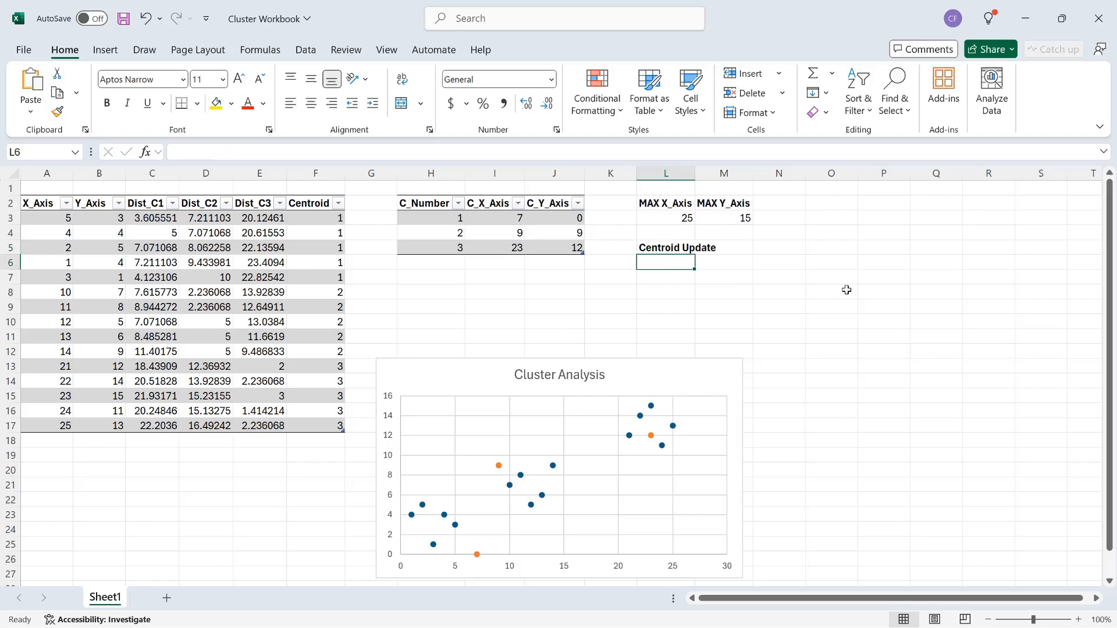
pyautogui.click(619, 263)
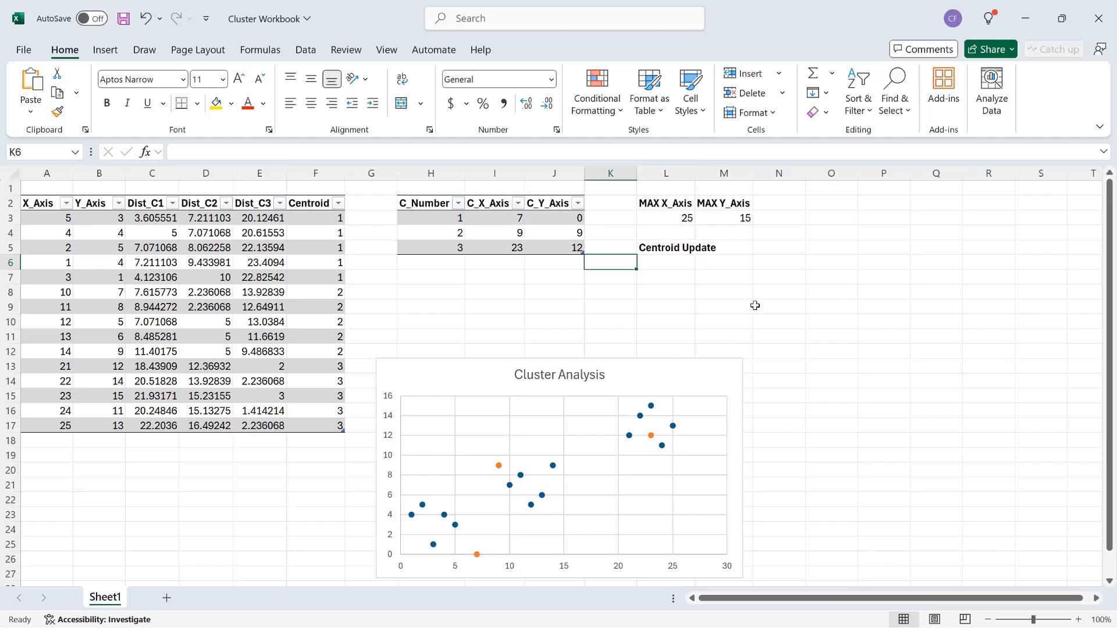
pyautogui.write('1')
pyautogui.press('Return')
pyautogui.write('2')
pyautogui.press('Return')
pyautogui.write('3')
pyautogui.press('Return')
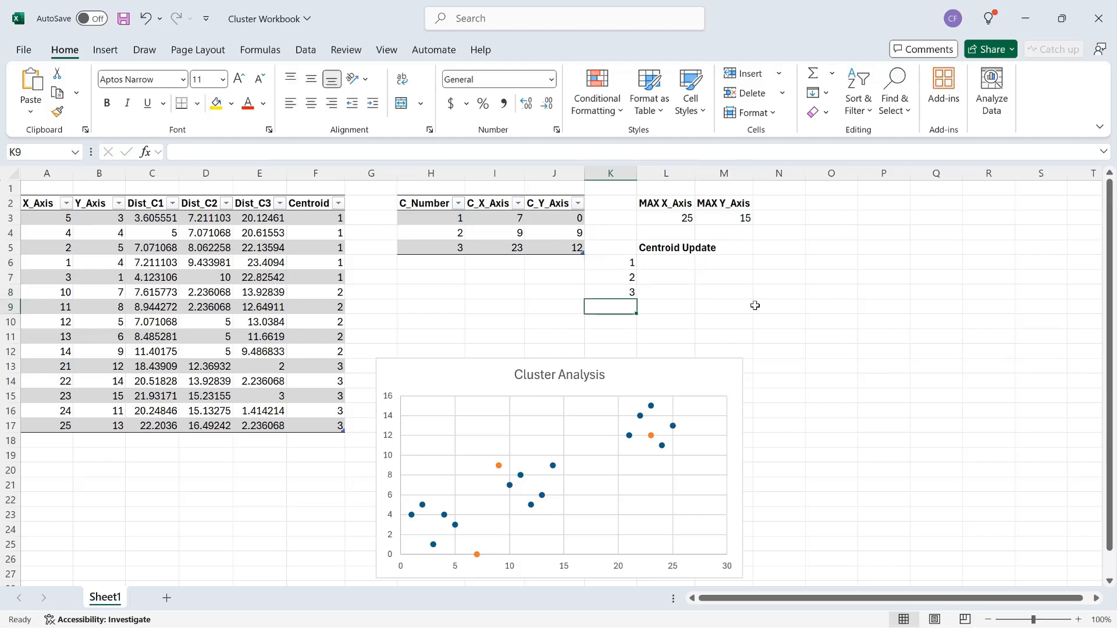
# - Enter =AVERAGEIF(MainTable[Centroid],K6,MainTable[X_Axis]) in L6 to average the X values of centroid 1's points
pyautogui.click(682, 260)
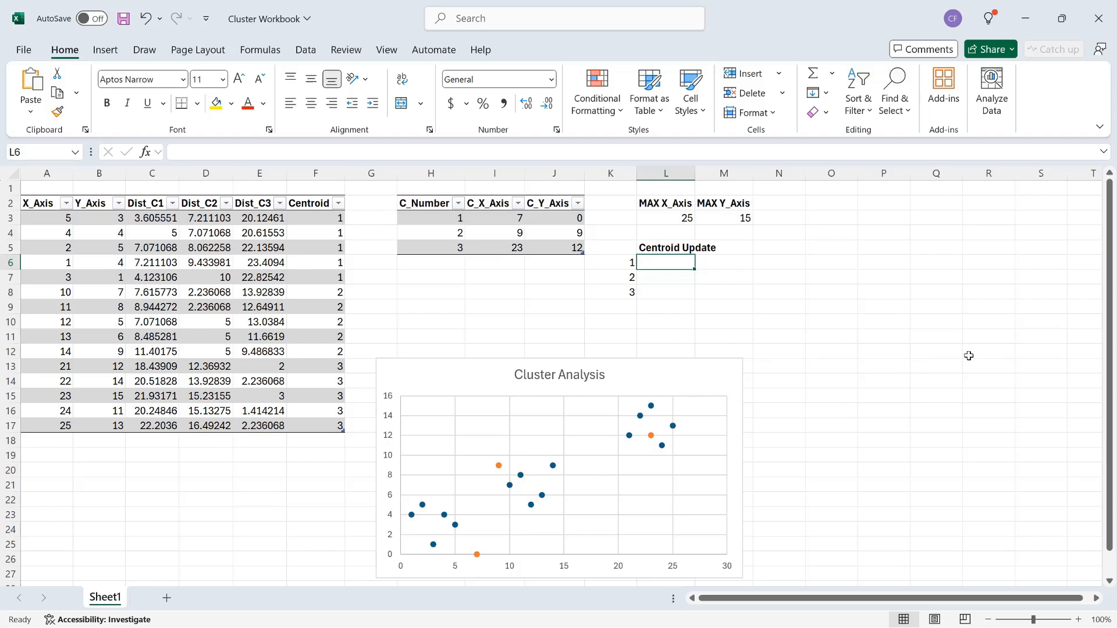
pyautogui.write('=')
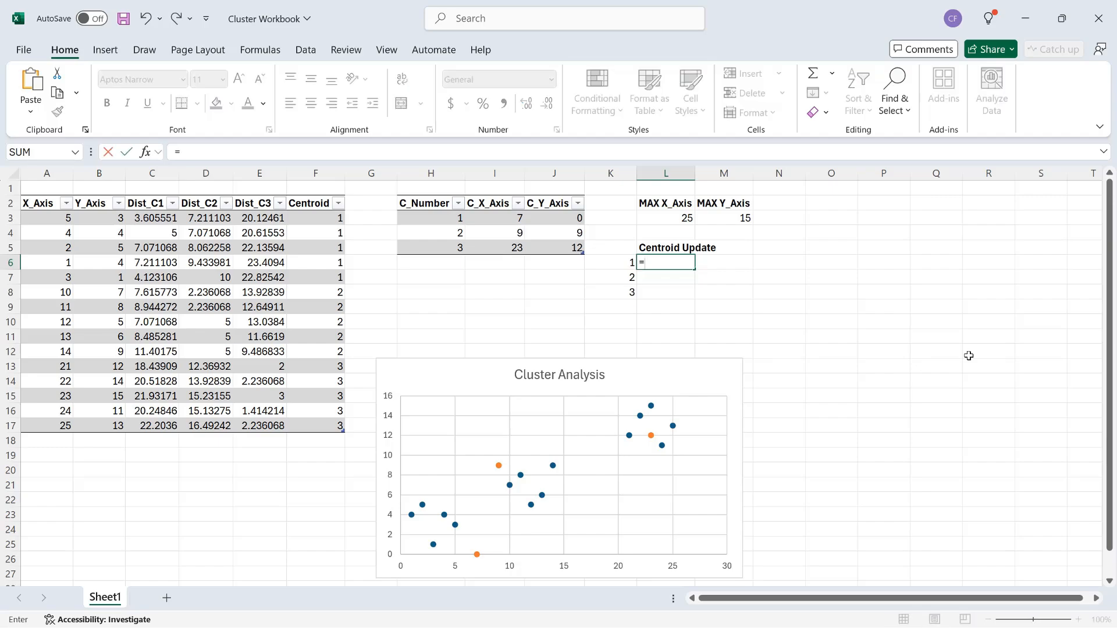
pyautogui.write('averageif(')
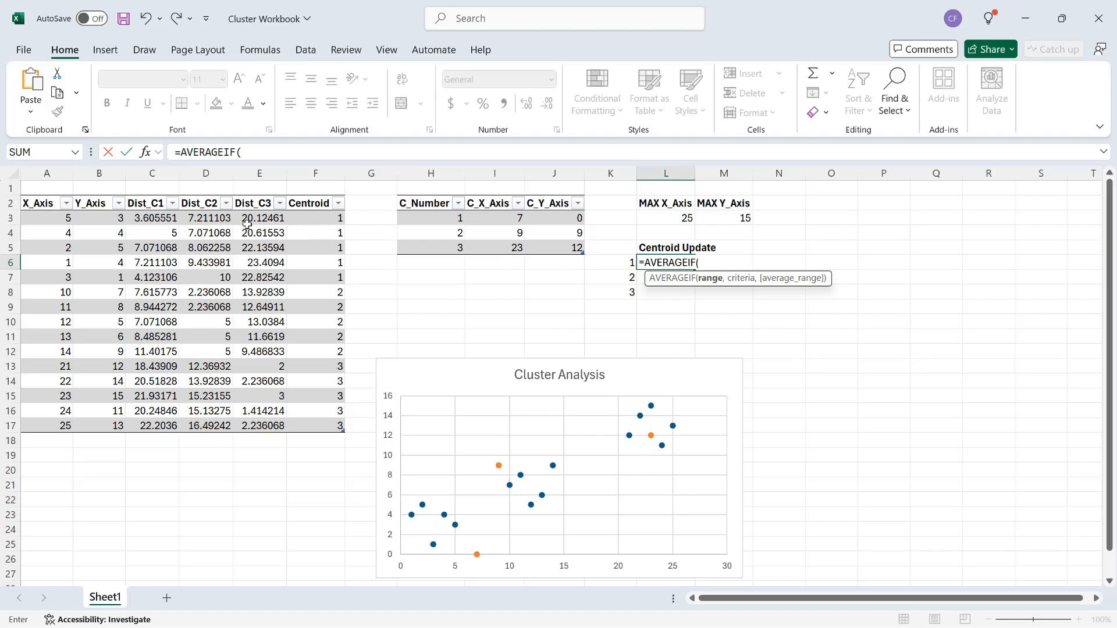
pyautogui.click(323, 195)
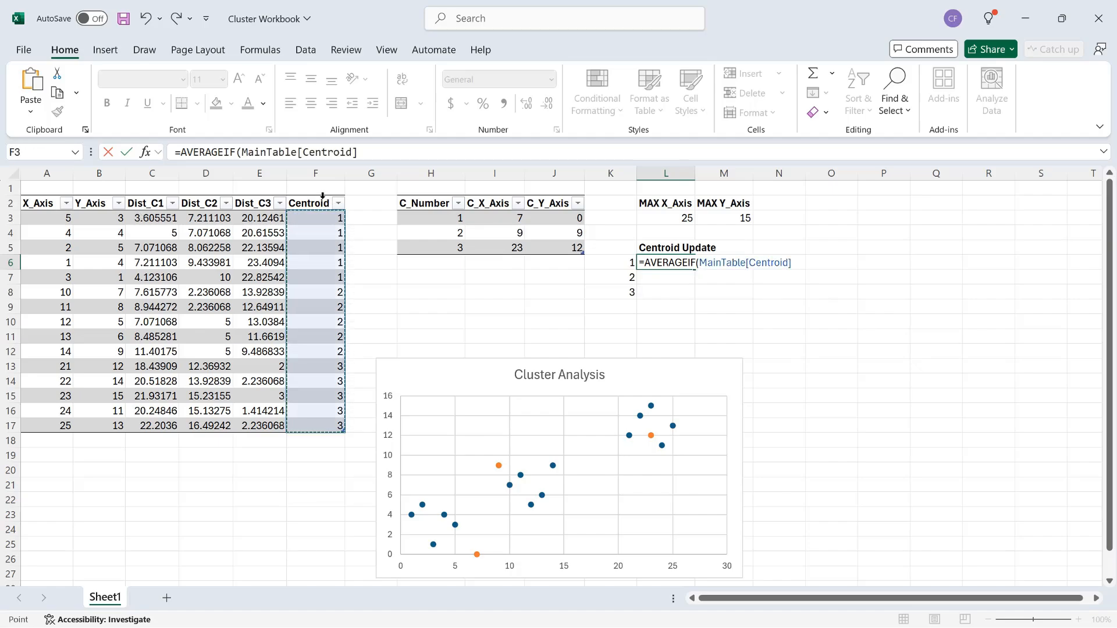
pyautogui.click(795, 265)
pyautogui.write(',')
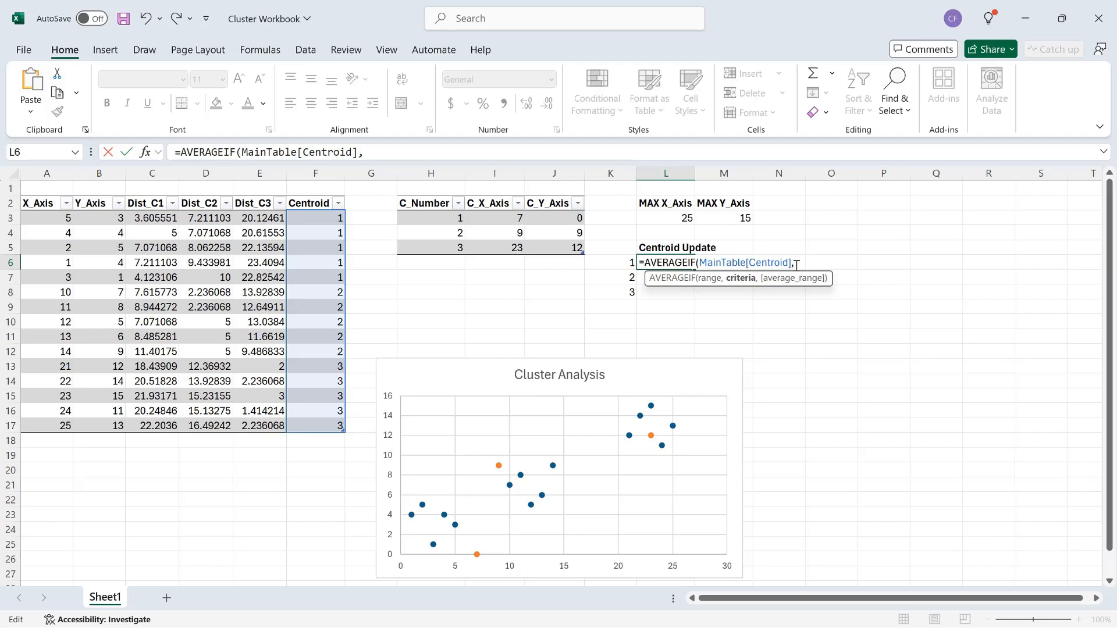
pyautogui.click(627, 260)
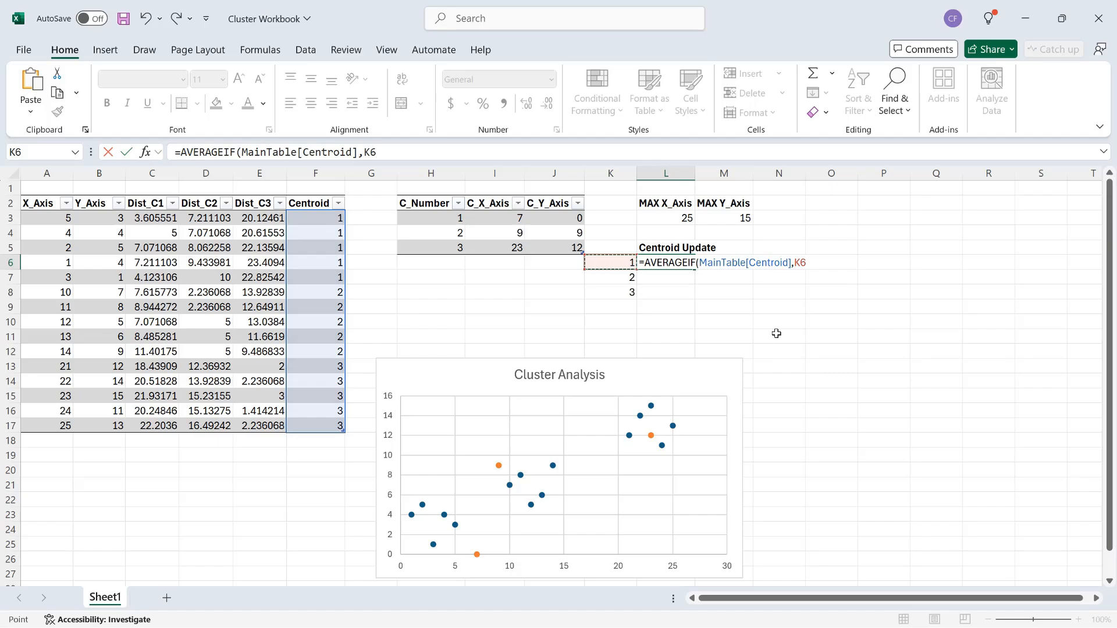
pyautogui.click(815, 264)
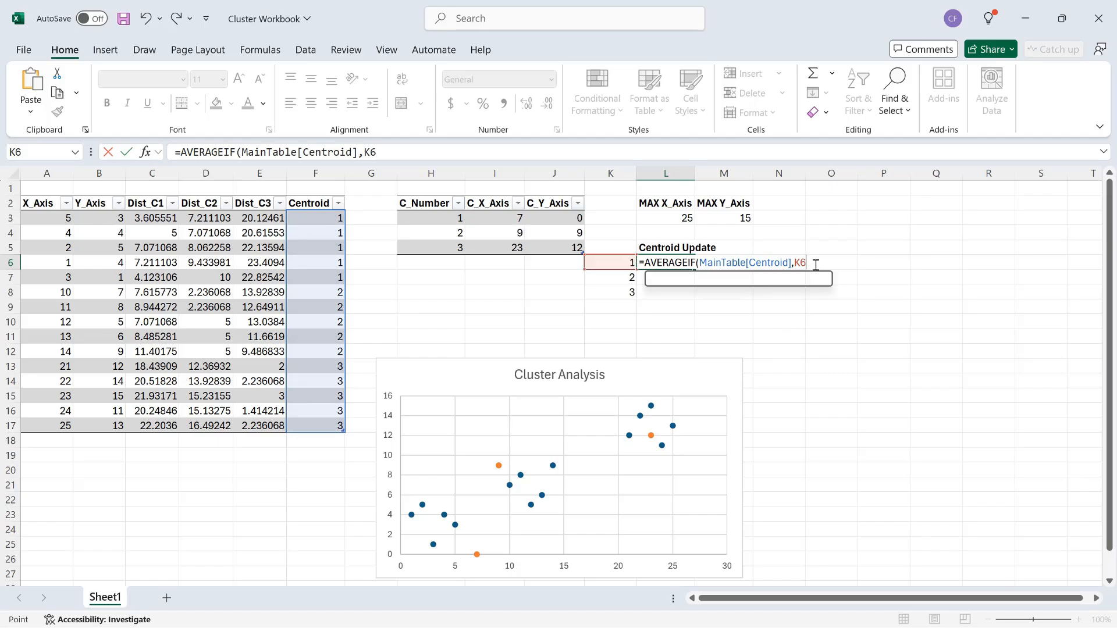
pyautogui.write(',')
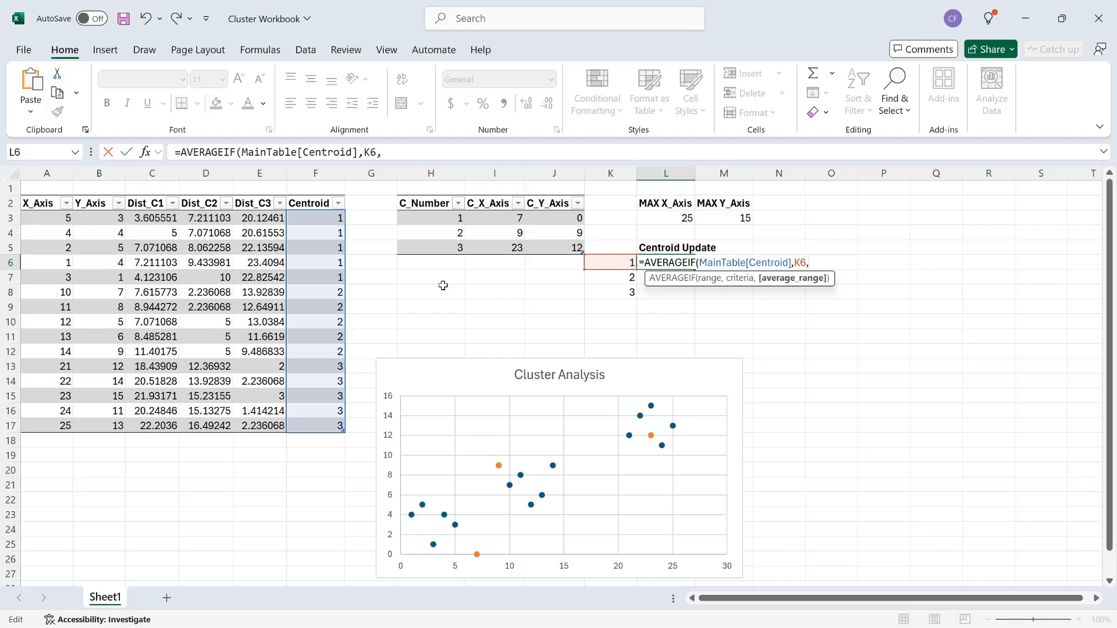
pyautogui.click(43, 195)
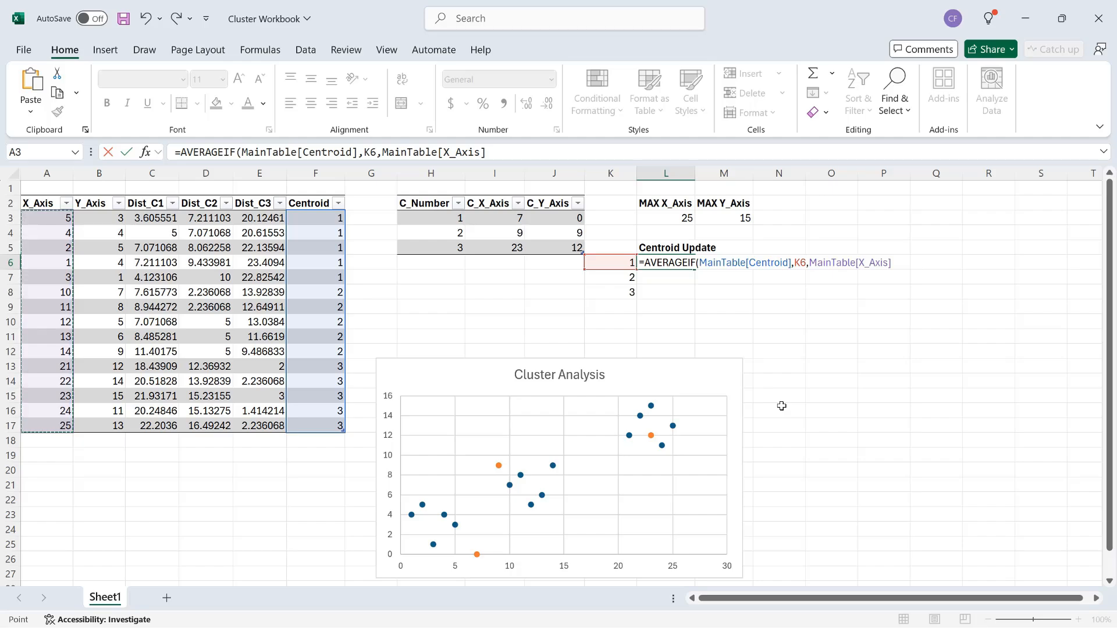
pyautogui.write(')')
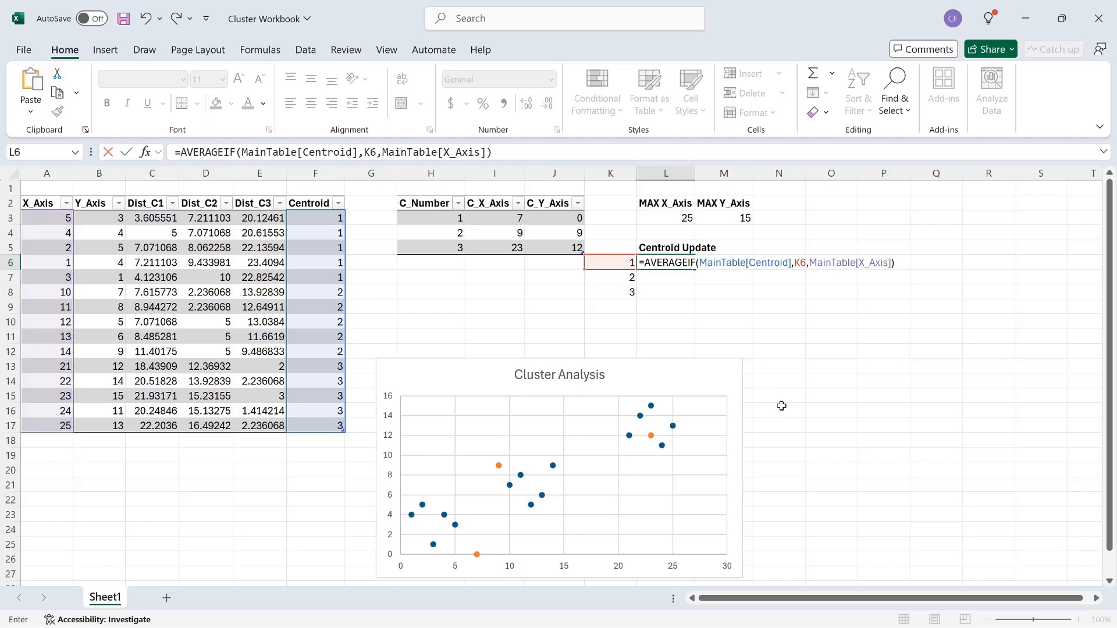
pyautogui.press('Return')
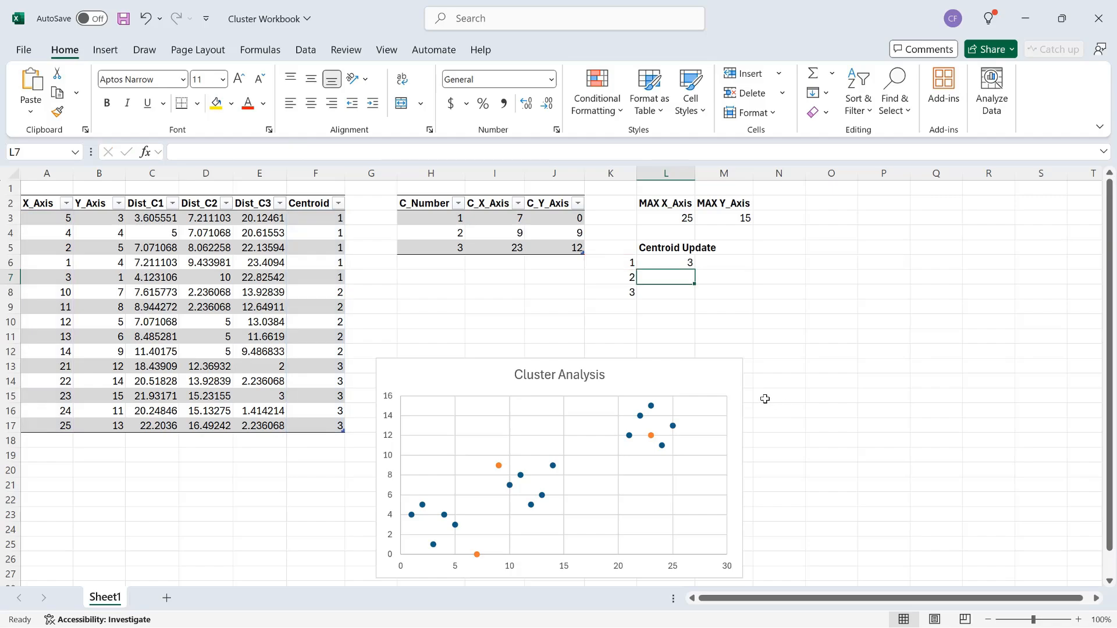
# - Fill the L6 average formula down through L8 for centroids 2 and 3
pyautogui.click(675, 265)
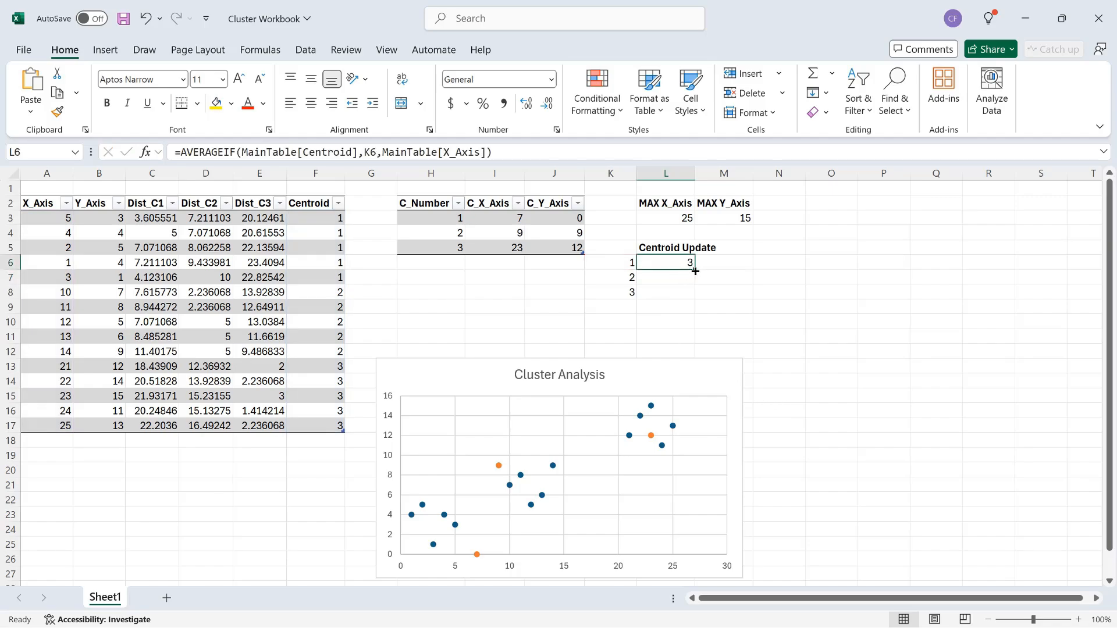
pyautogui.doubleClick(695, 269)
pyautogui.click(682, 262)
# - Enter =AVERAGEIF(MainTable[Centroid],K6,MainTable[Y_Axis]) in M6 to average the Y values of centroid 1's points
pyautogui.click(738, 265)
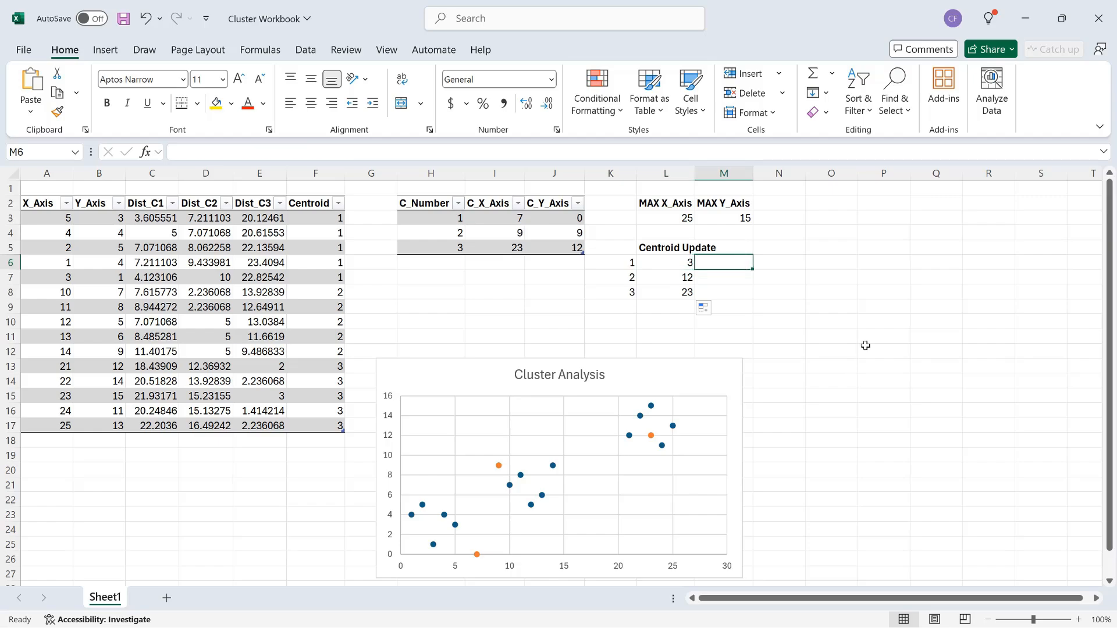
pyautogui.write('=avr')
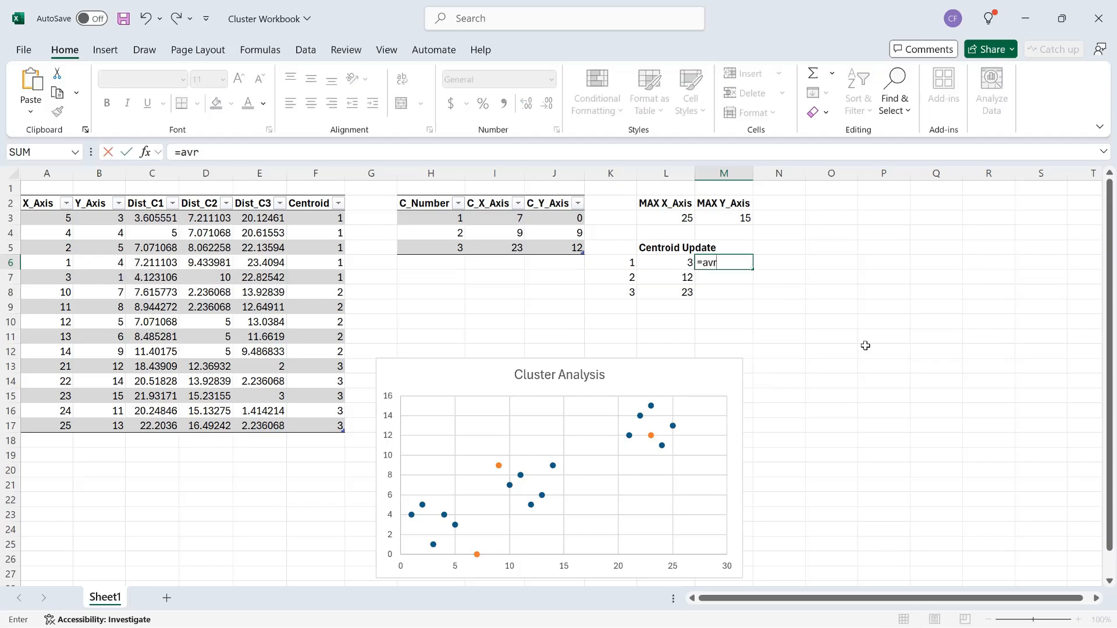
pyautogui.press('BackSpace')
pyautogui.write('erageif(')
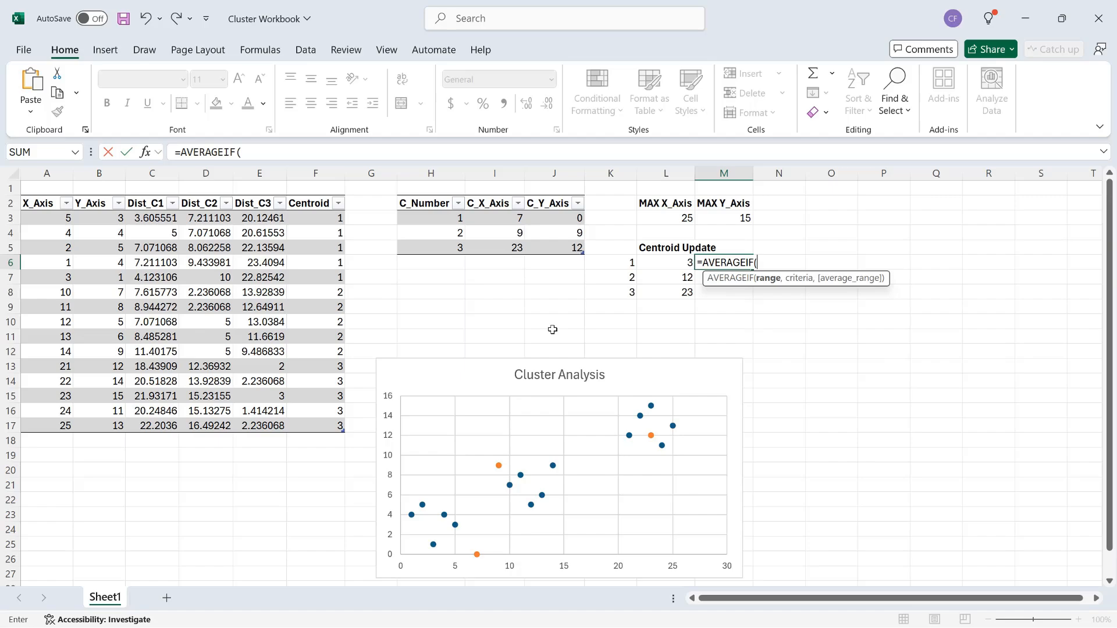
pyautogui.click(317, 196)
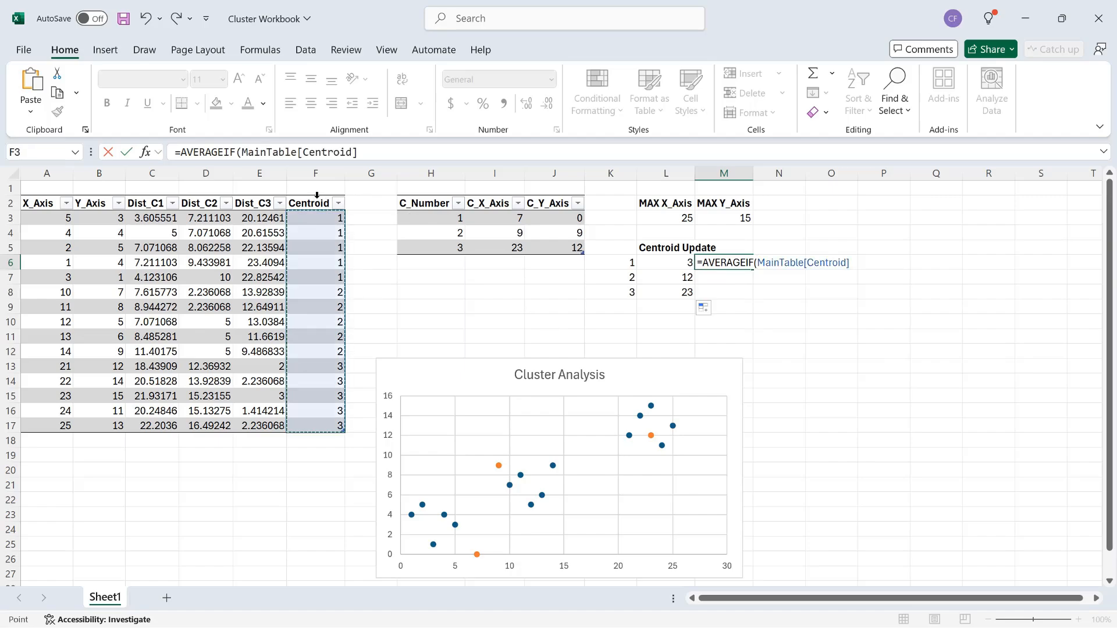
pyautogui.click(386, 152)
pyautogui.write(',')
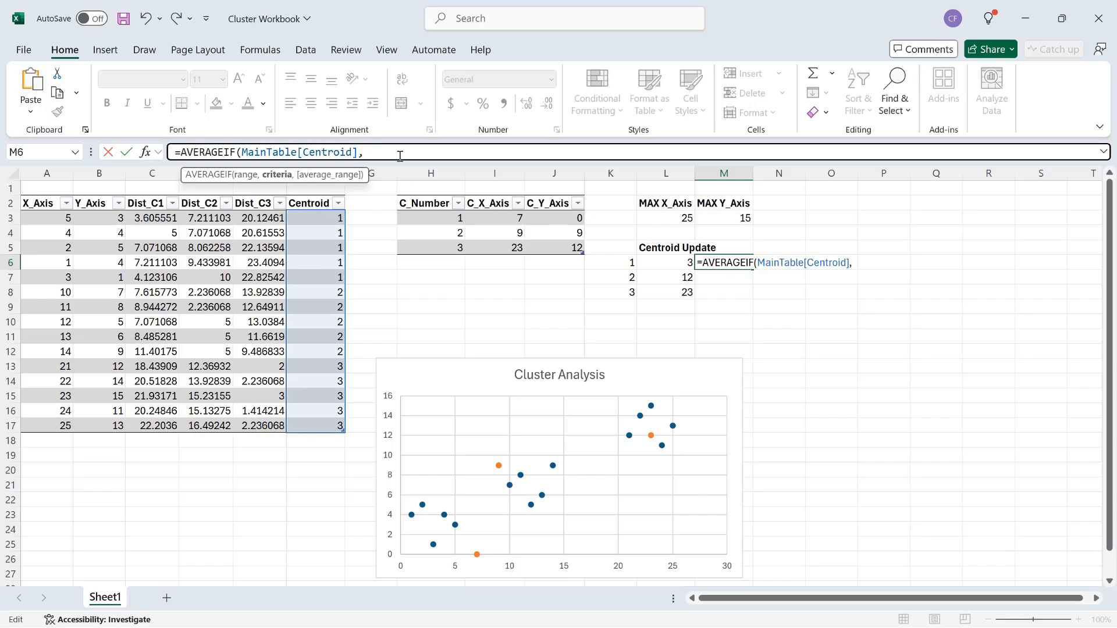
pyautogui.click(614, 261)
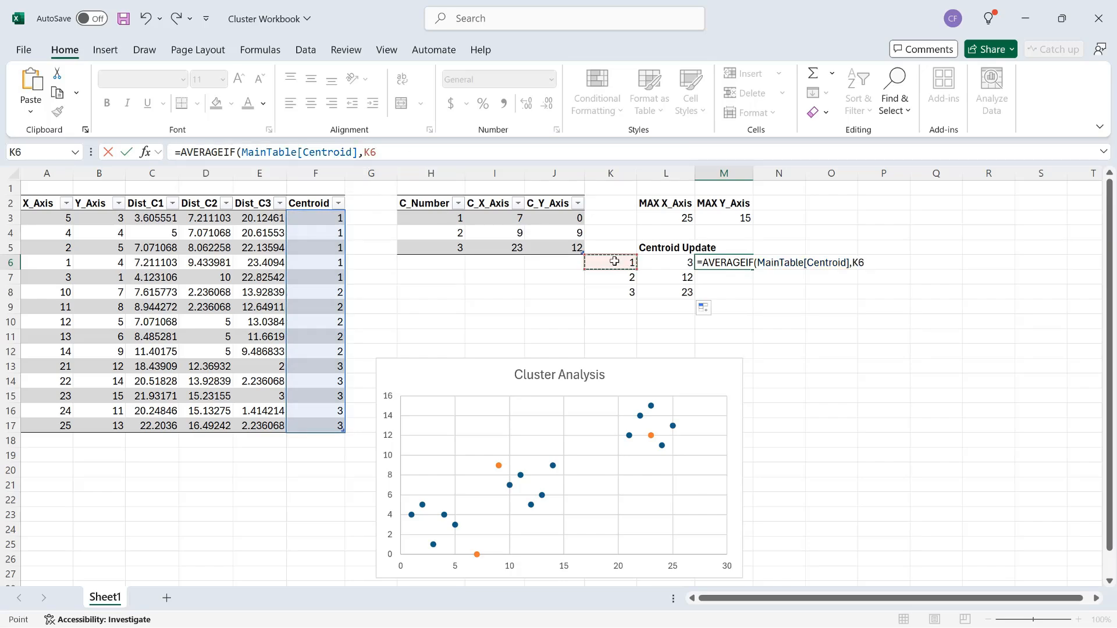
pyautogui.write(',')
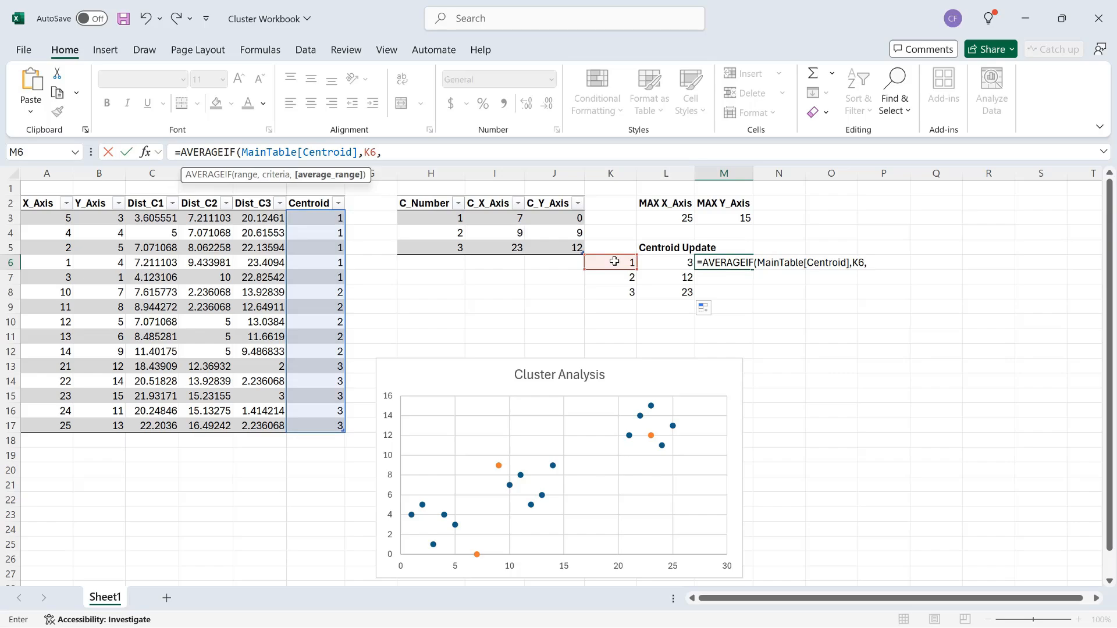
pyautogui.click(96, 195)
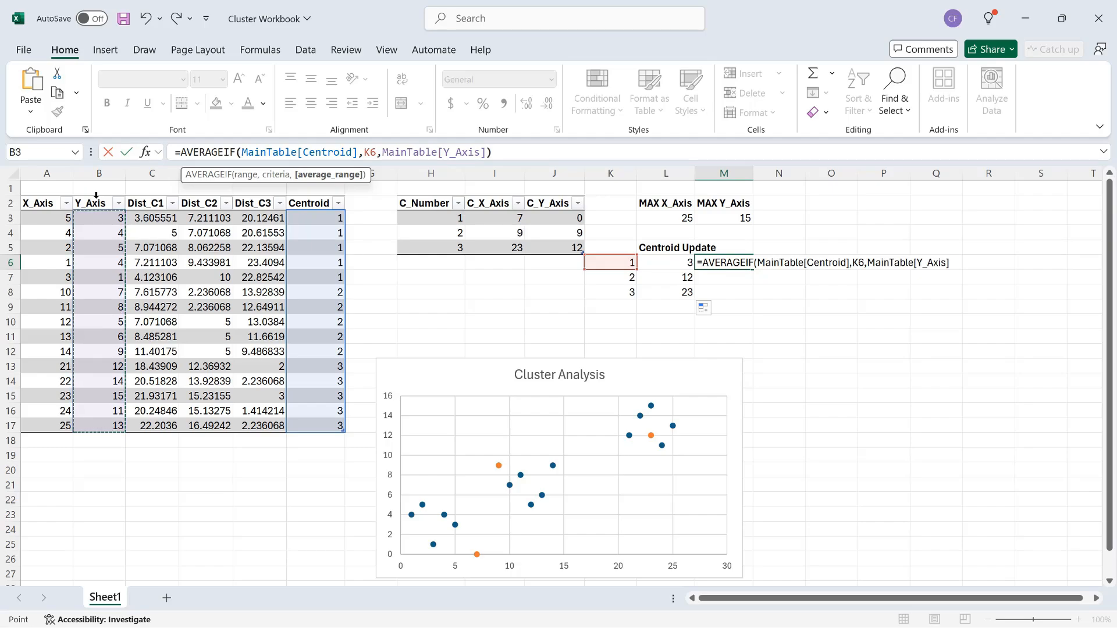
pyautogui.press('Return')
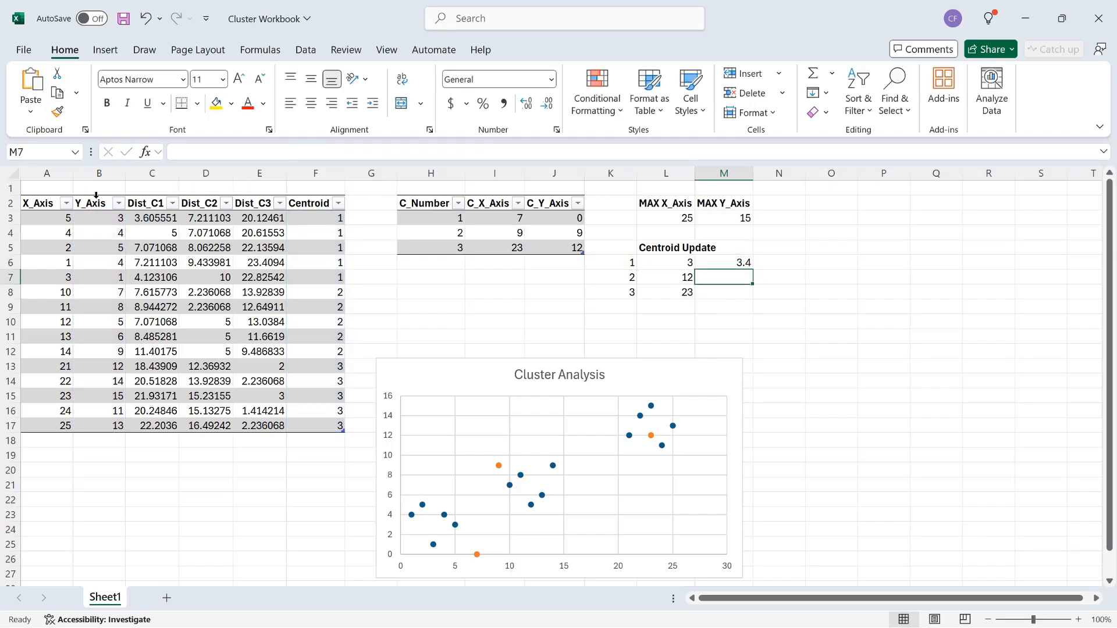
# - Fill the M6 average formula down through M8 for centroids 2 and 3
pyautogui.click(731, 262)
pyautogui.moveTo(754, 270); pyautogui.dragTo(754, 294)
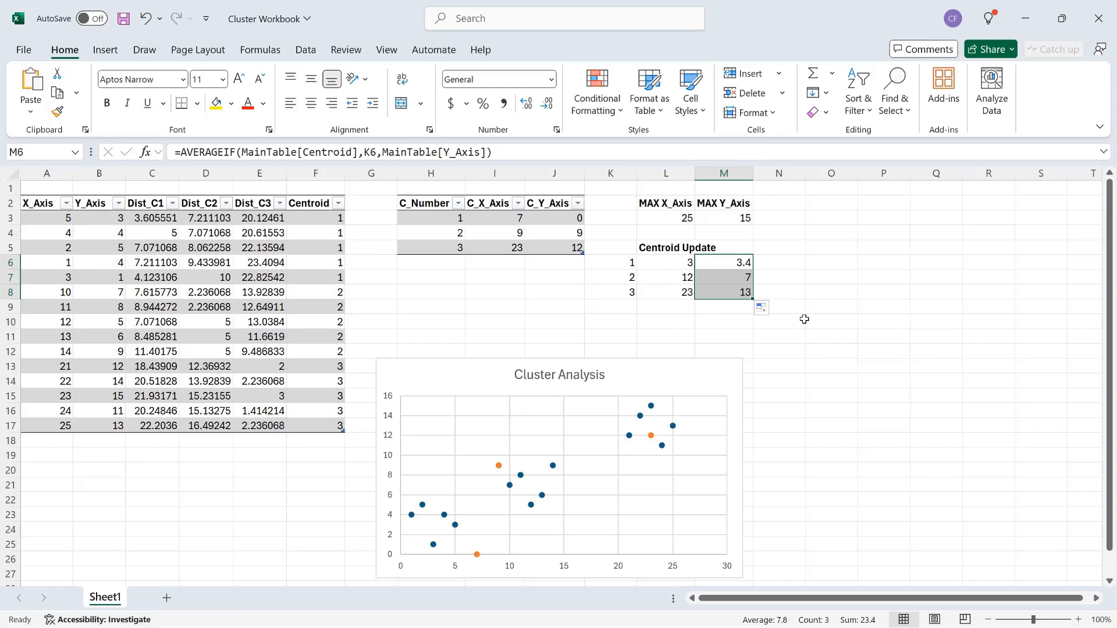
pyautogui.click(736, 260)
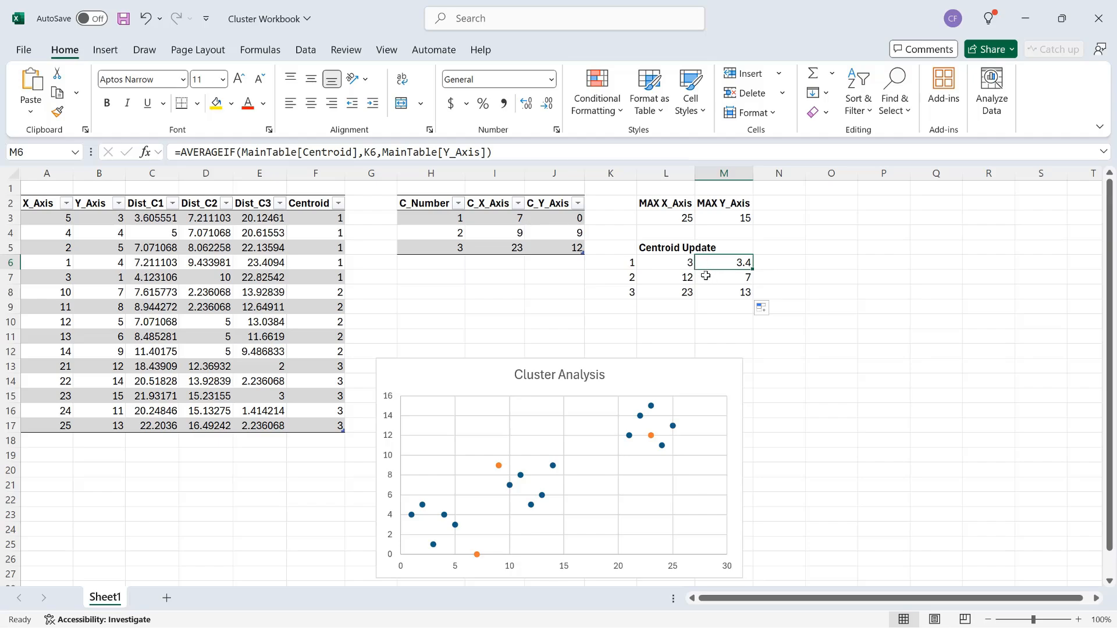
# - Copy the updated centroid coordinates in L6:M8 and paste them as values into I3:J5 of the centroid table
pyautogui.moveTo(664, 261); pyautogui.dragTo(722, 292)
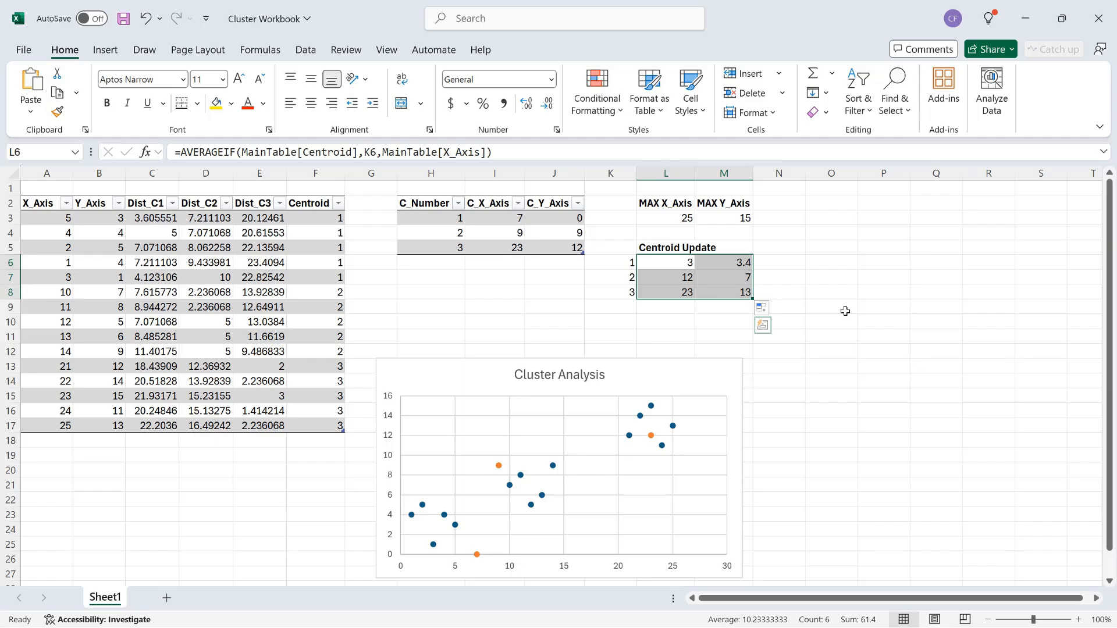
pyautogui.hotkey('ctrl', 'c')
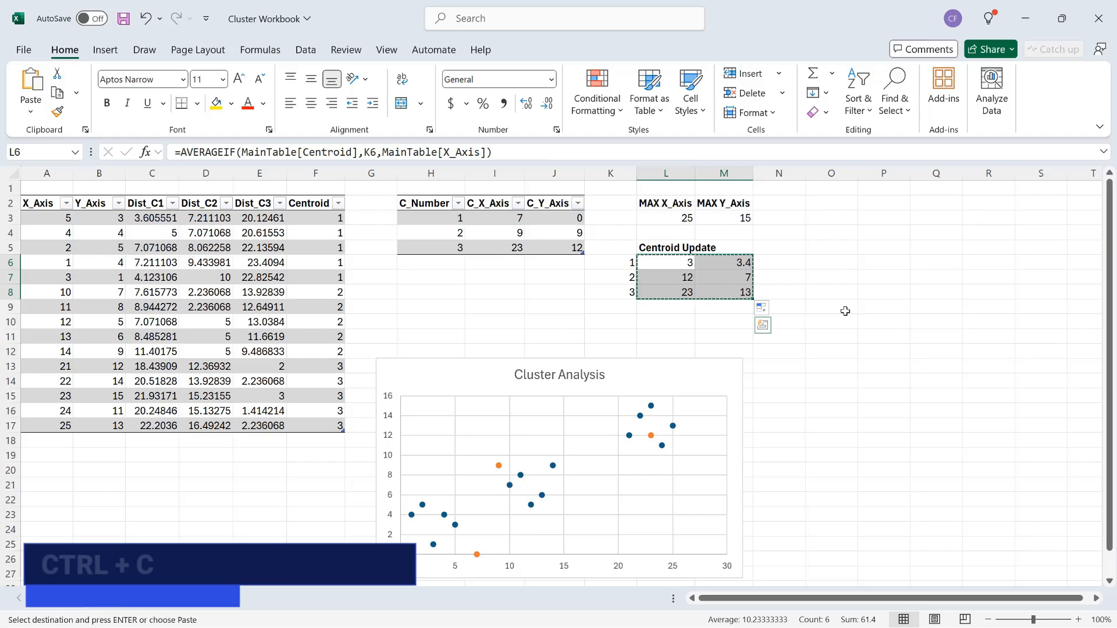
pyautogui.click(497, 220)
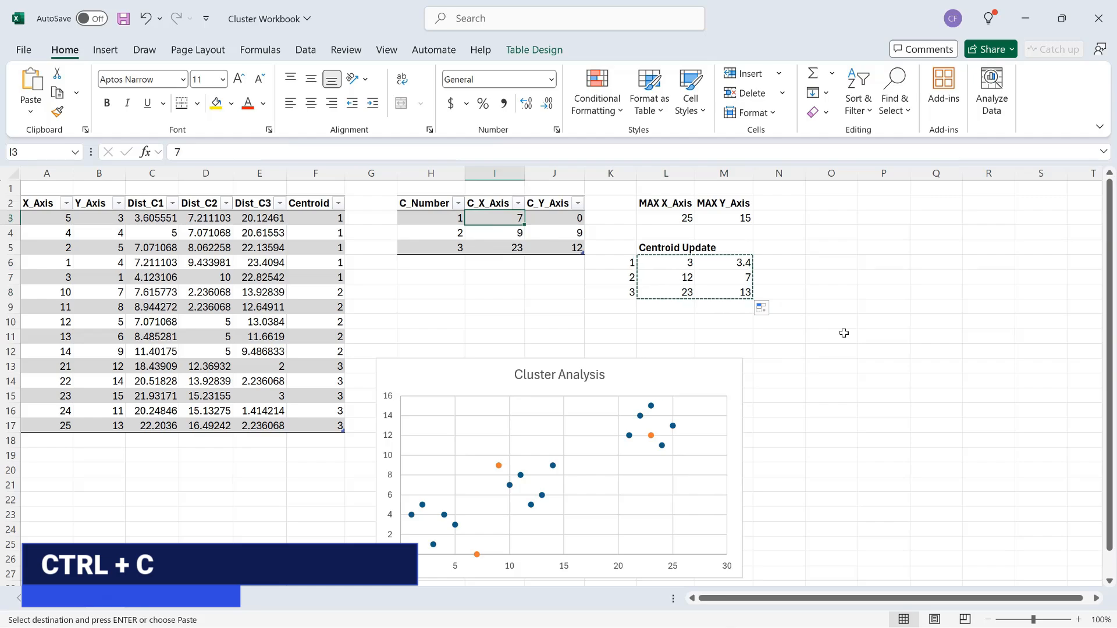
pyautogui.hotkey('ctrl', 'shift', 'v')
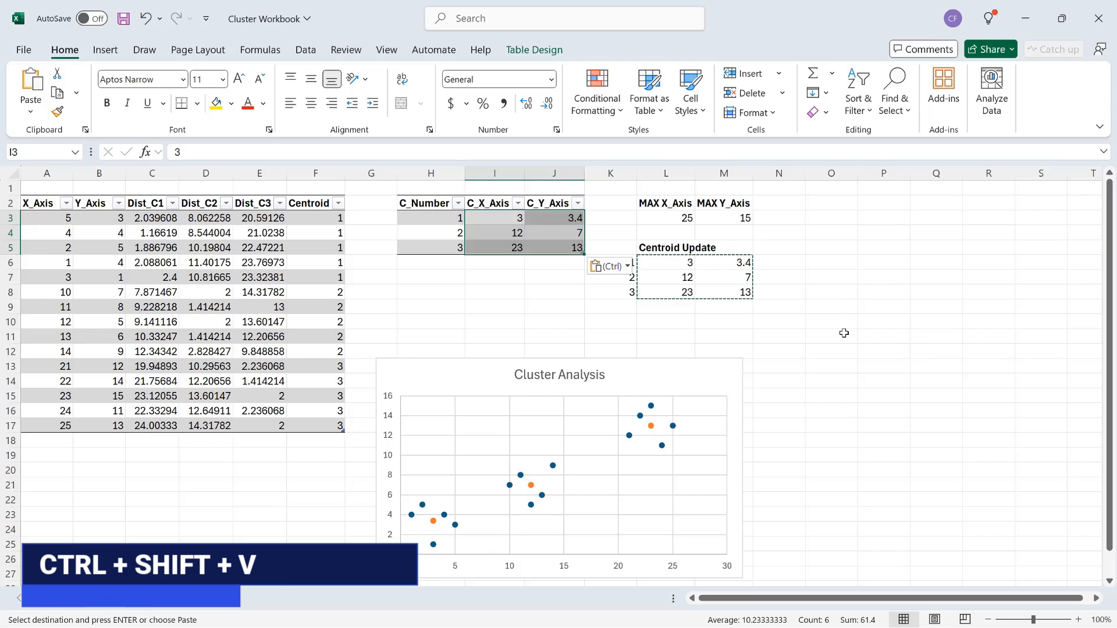
pyautogui.click(481, 220)
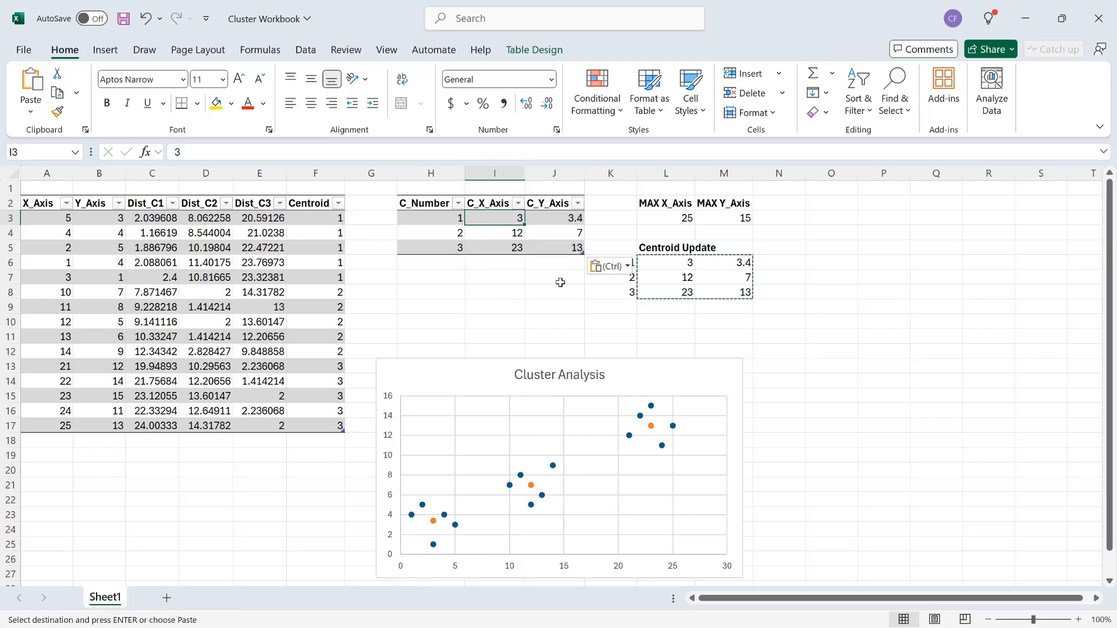
pyautogui.press('Escape')
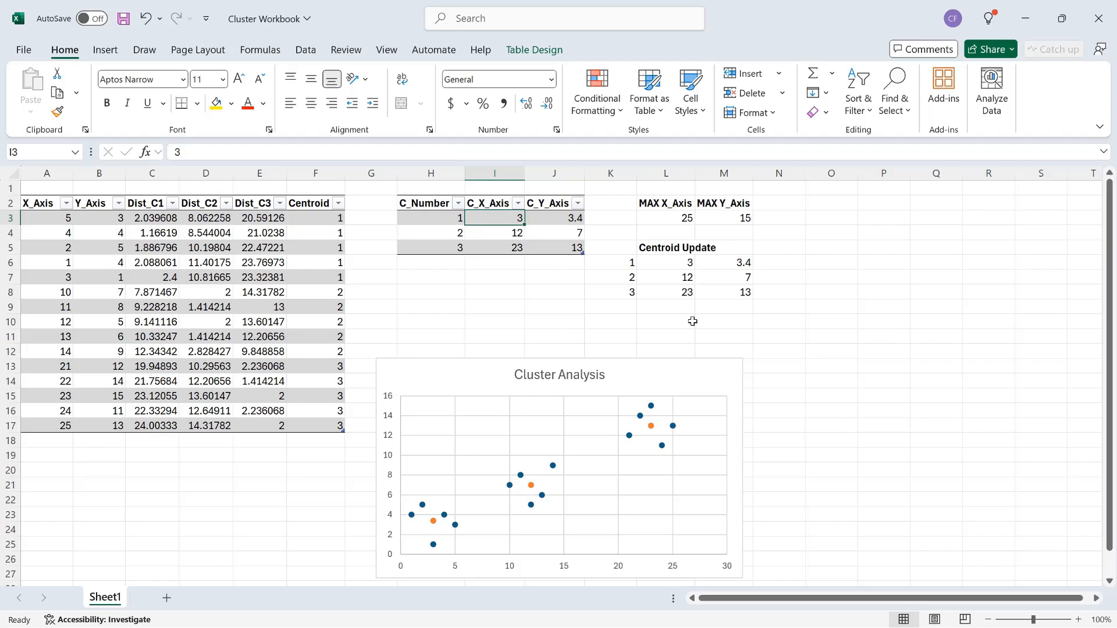
# - View the list of existing macros in all open workbooks and close it
pyautogui.click(386, 51)
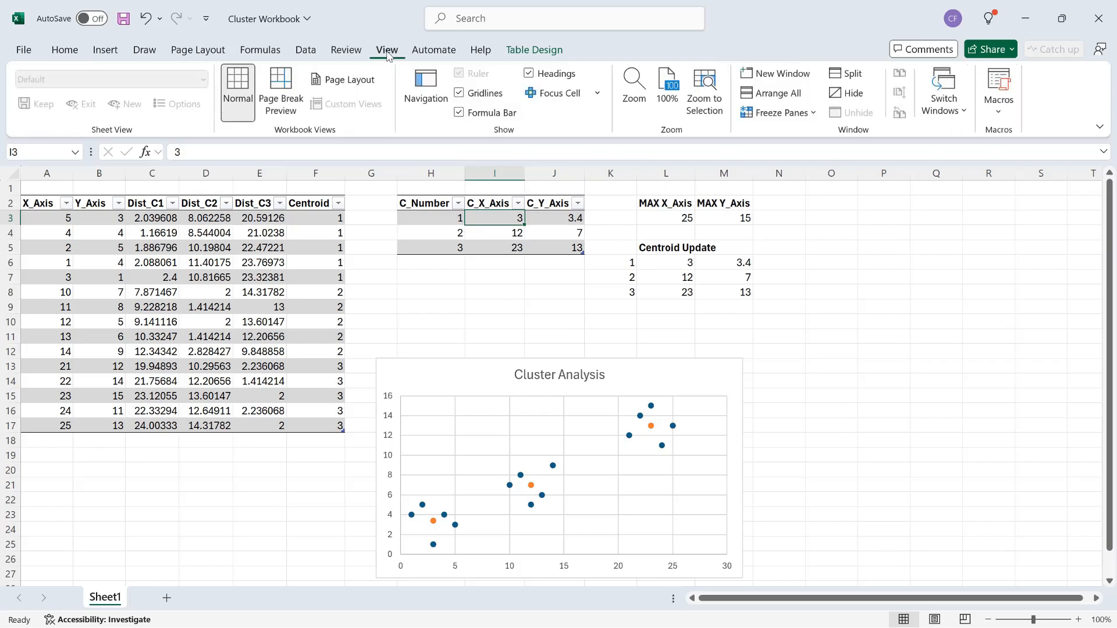
pyautogui.click(999, 115)
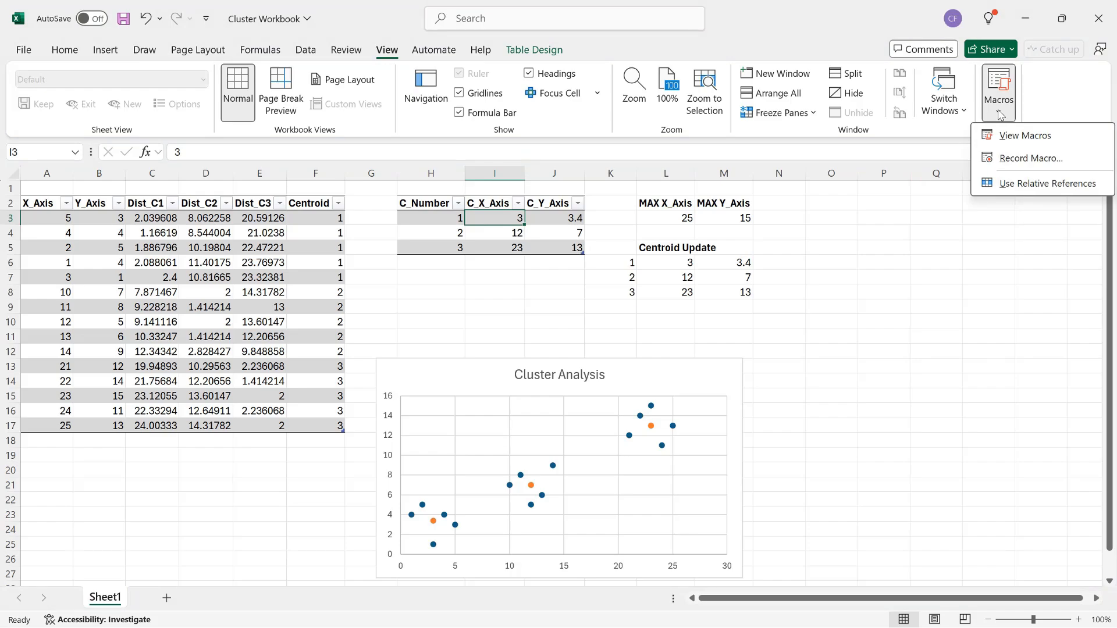
pyautogui.click(1015, 137)
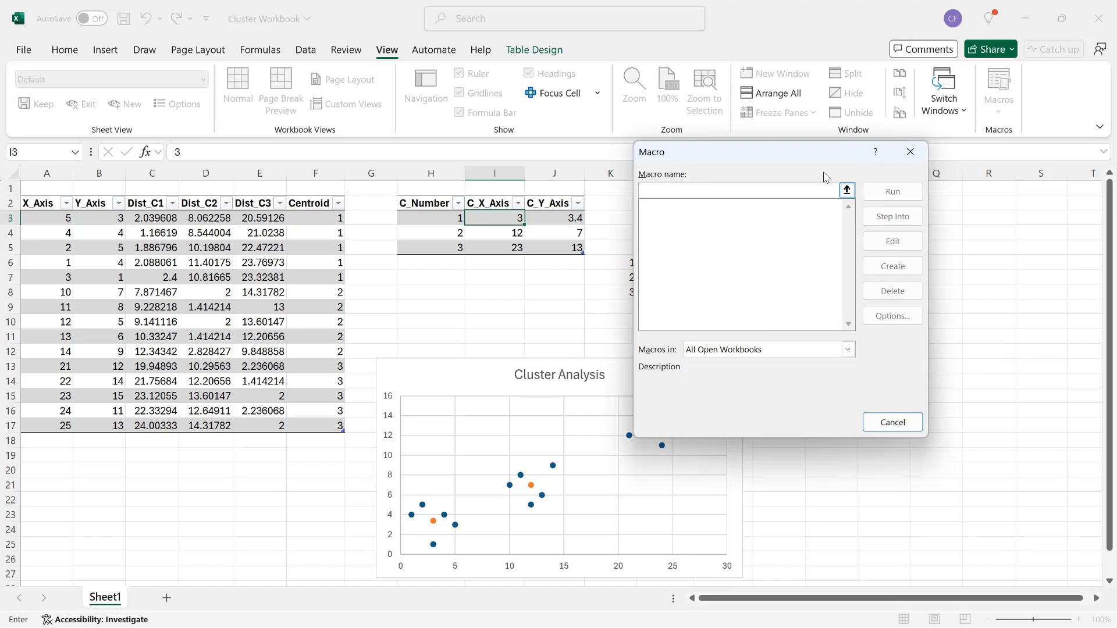
pyautogui.click(894, 428)
# - Start recording a macro named GenerateCentroids, stored in this workbook
pyautogui.click(1001, 123)
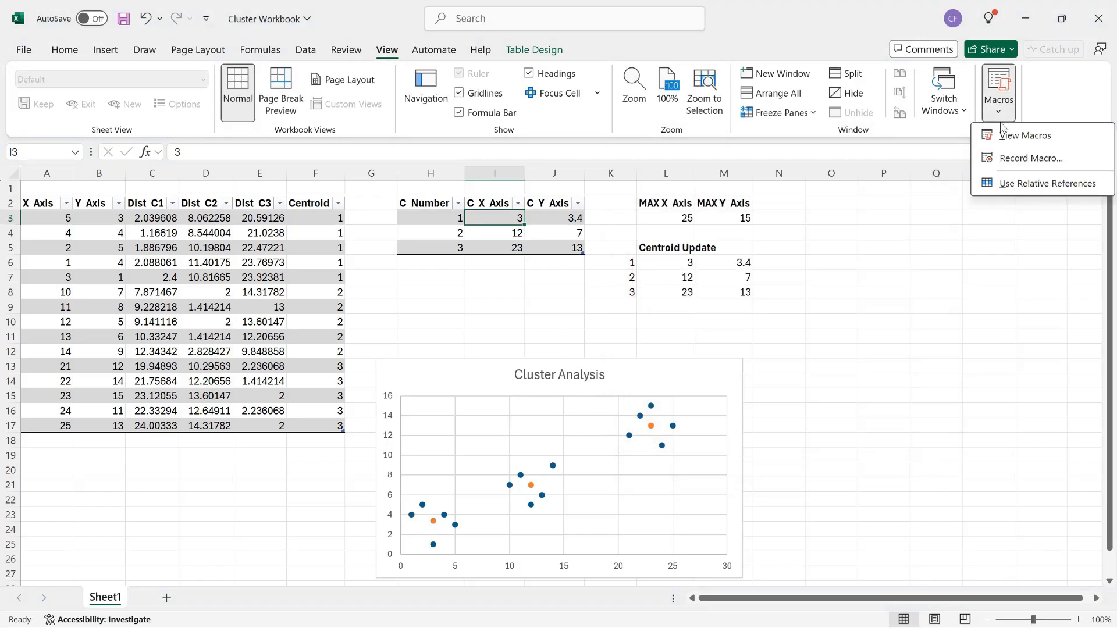
pyautogui.click(1012, 156)
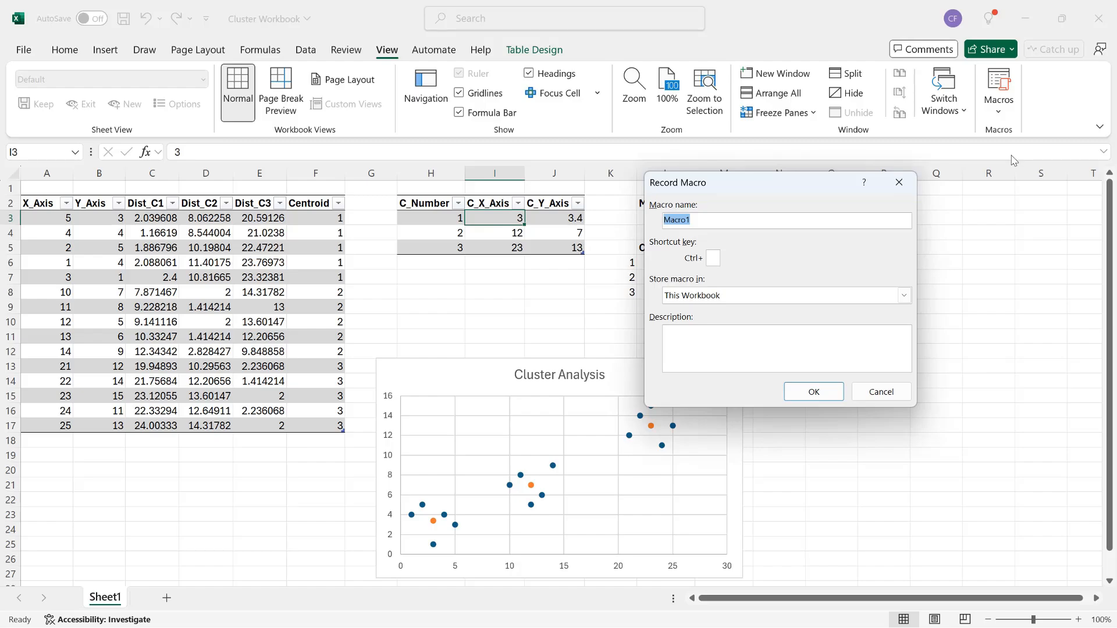
pyautogui.write('GenerateCentroids')
pyautogui.click(811, 391)
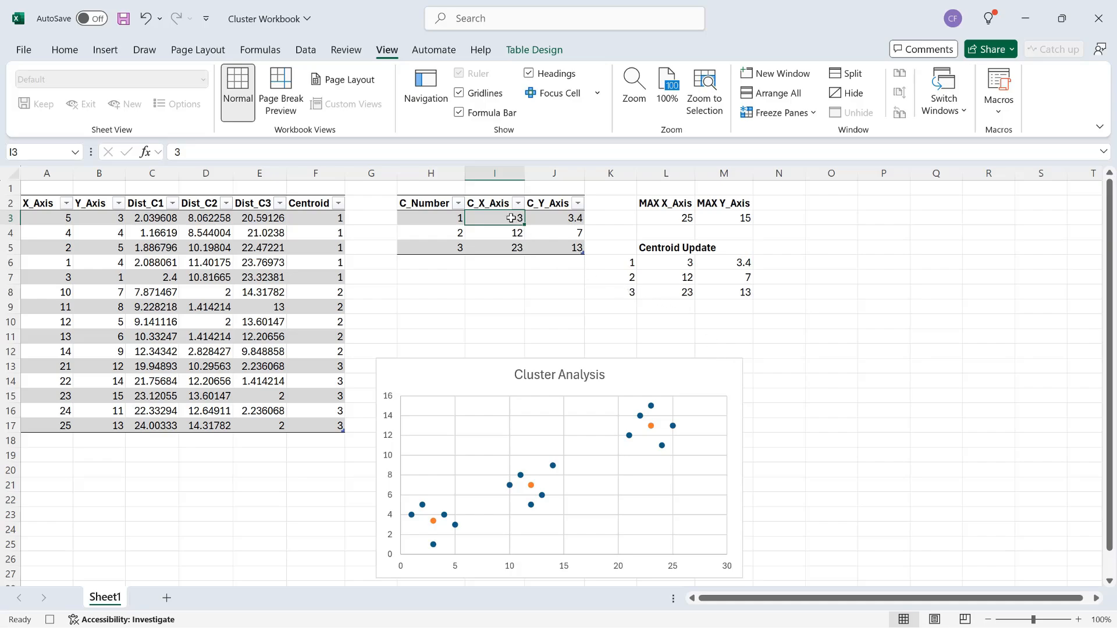
# - Fill the C_X_Axis cells I3:I5 with =RANDBETWEEN(0,$L$3) to generate random centroid X values
pyautogui.moveTo(511, 218); pyautogui.dragTo(506, 247)
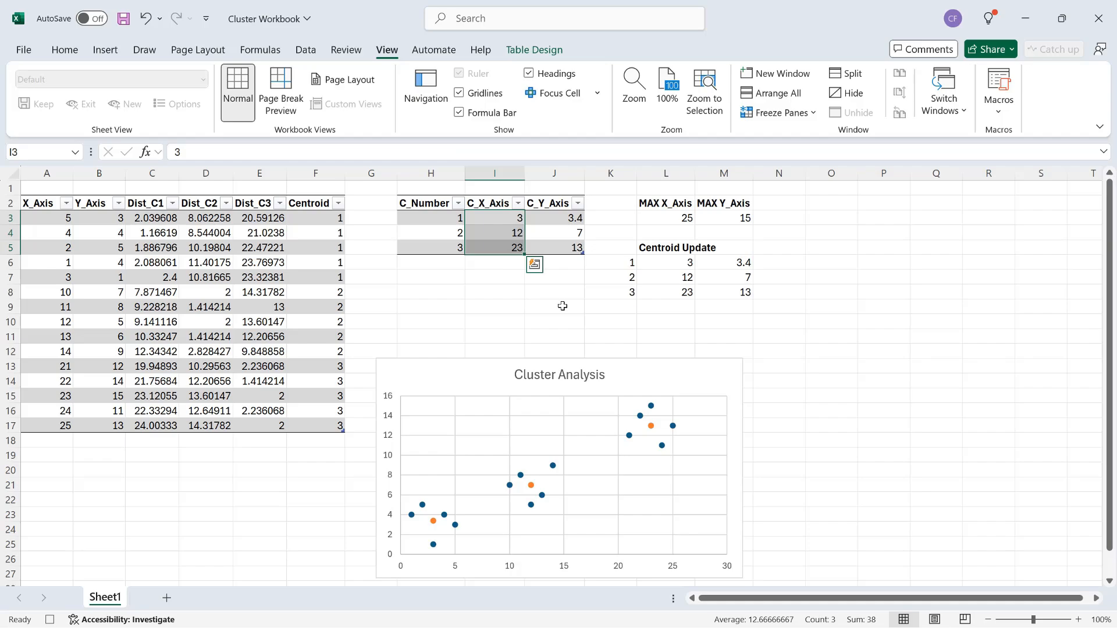
pyautogui.write('=')
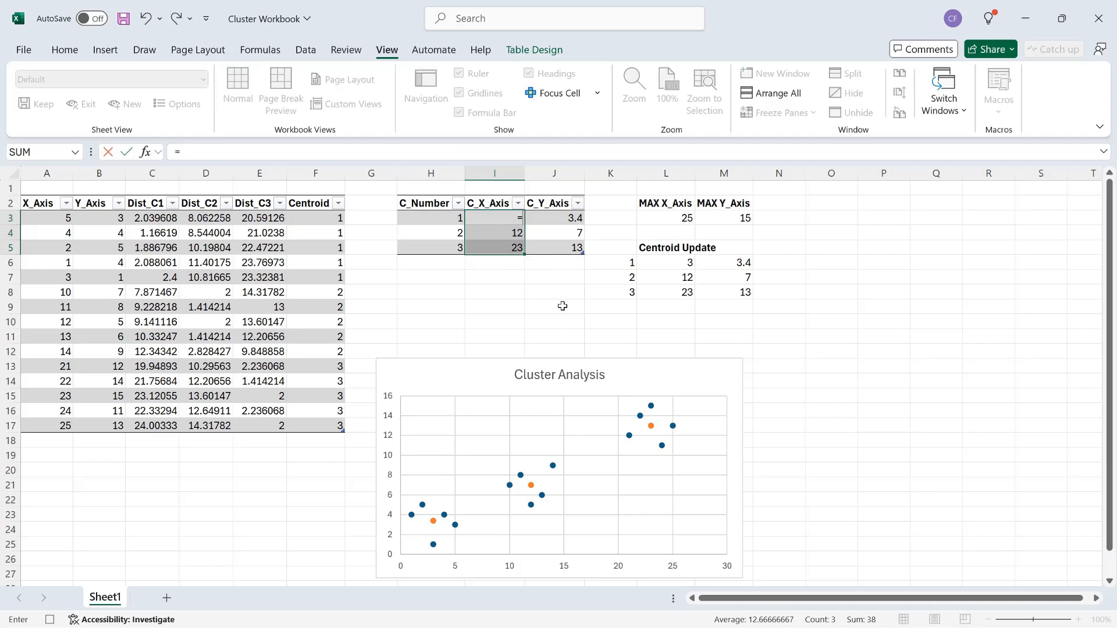
pyautogui.write('randb')
pyautogui.press('Tab')
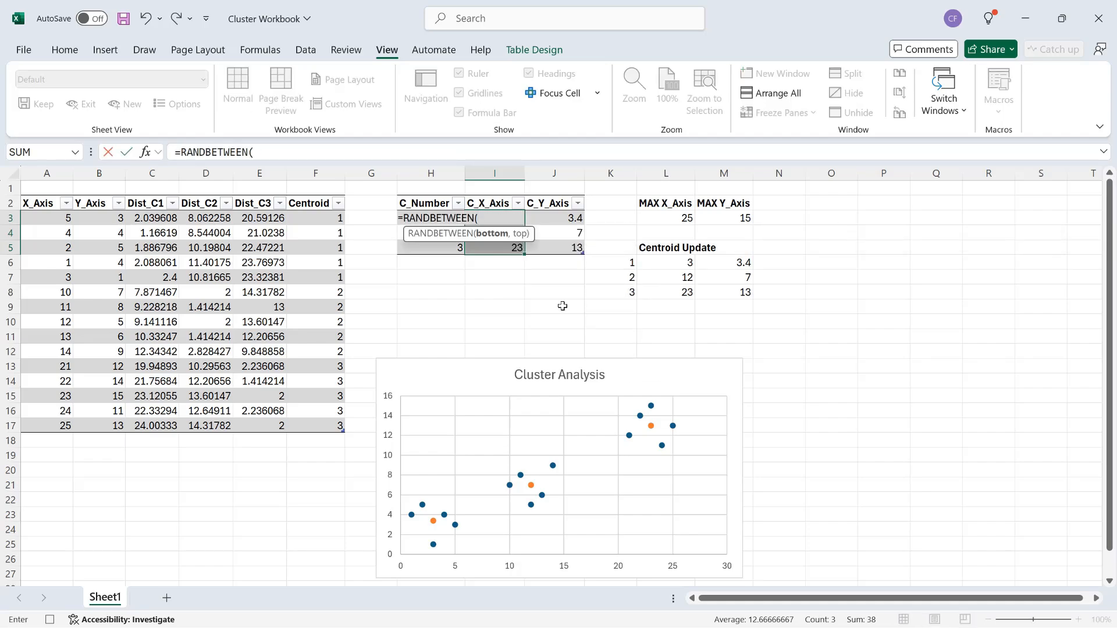
pyautogui.write('0,l3')
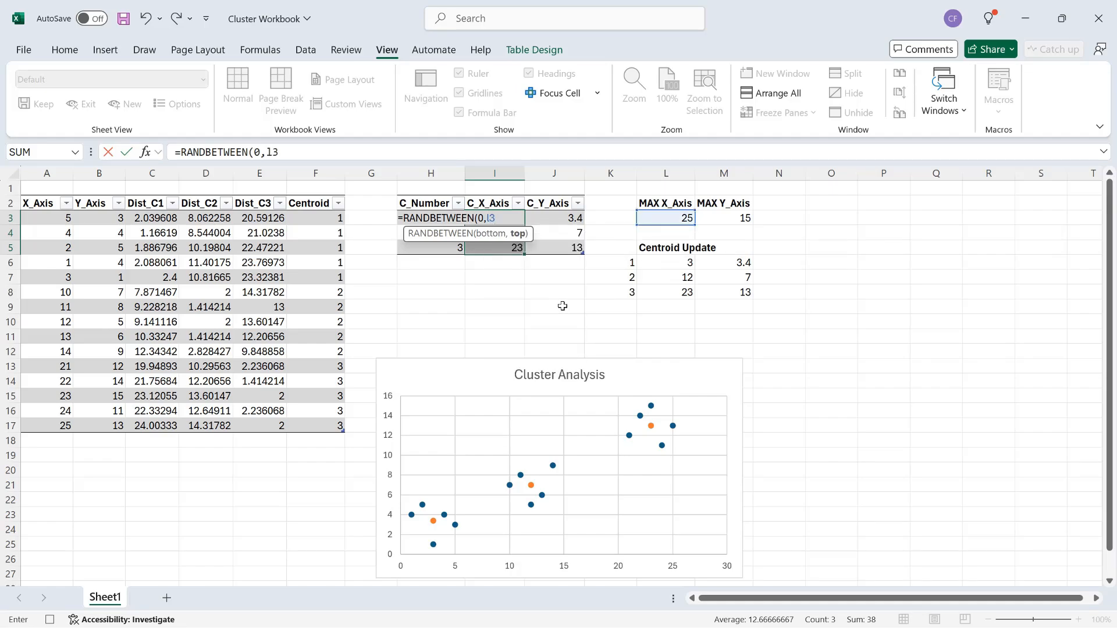
pyautogui.press('F4')
pyautogui.write(')')
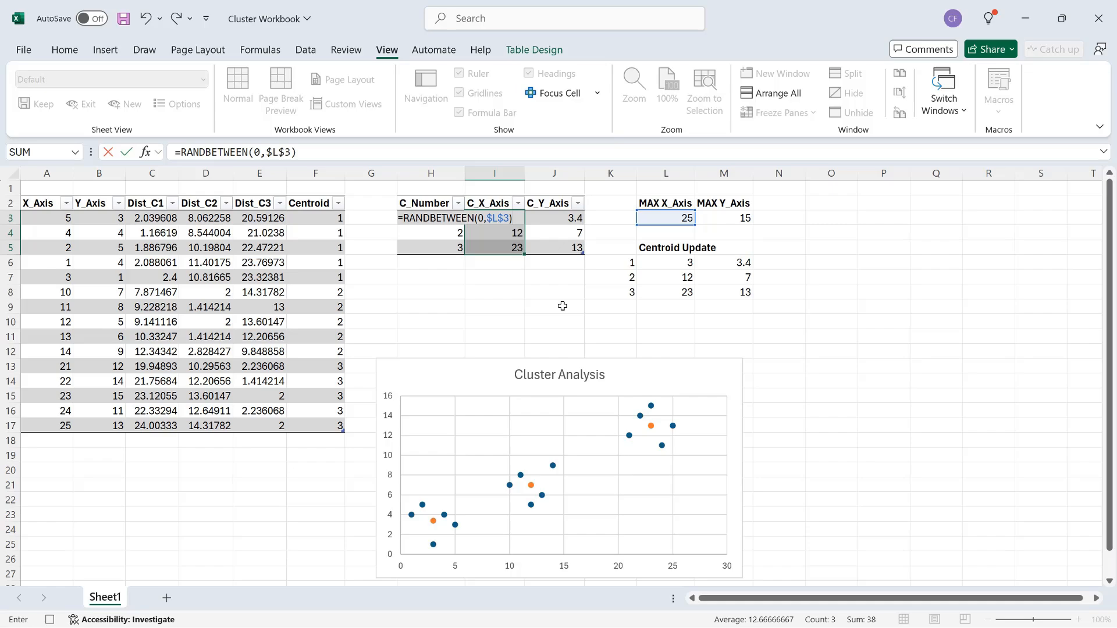
pyautogui.hotkey('ctrl', 'Return')
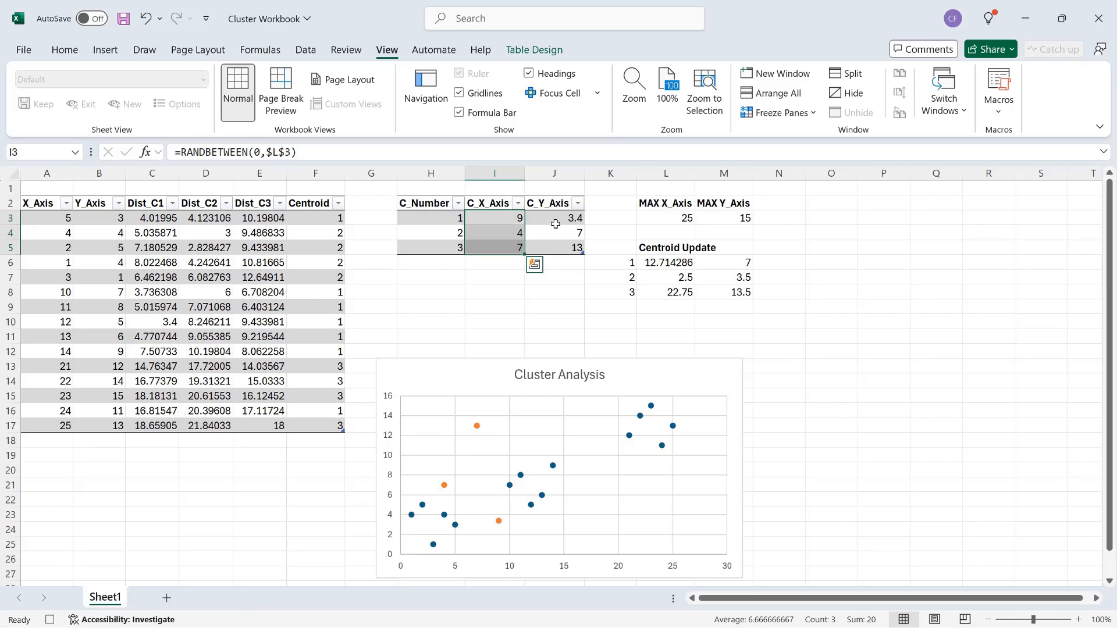
# - Fill the C_Y_Axis cells J3:J5 with =RANDBETWEEN(0,$M$3) to generate random centroid Y values
pyautogui.moveTo(555, 218); pyautogui.dragTo(553, 249)
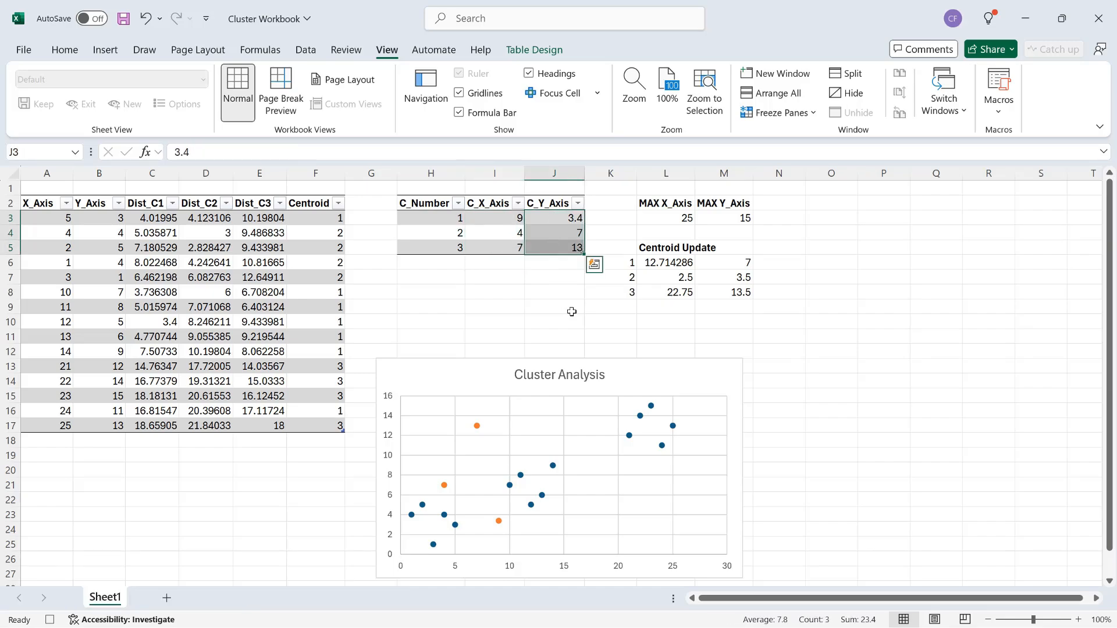
pyautogui.write('=')
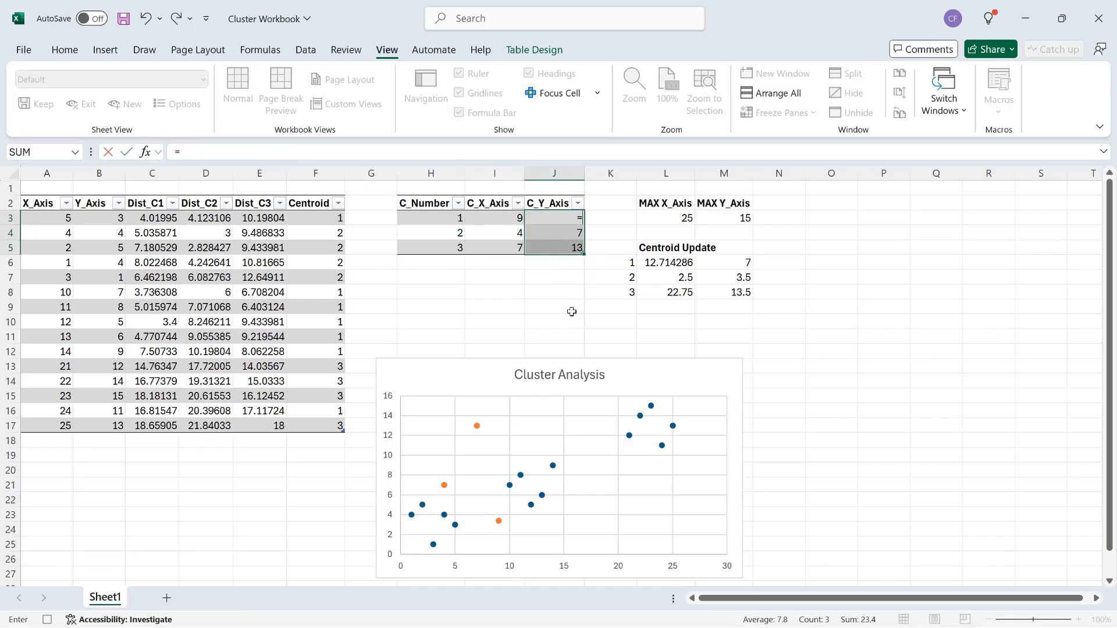
pyautogui.write('randb')
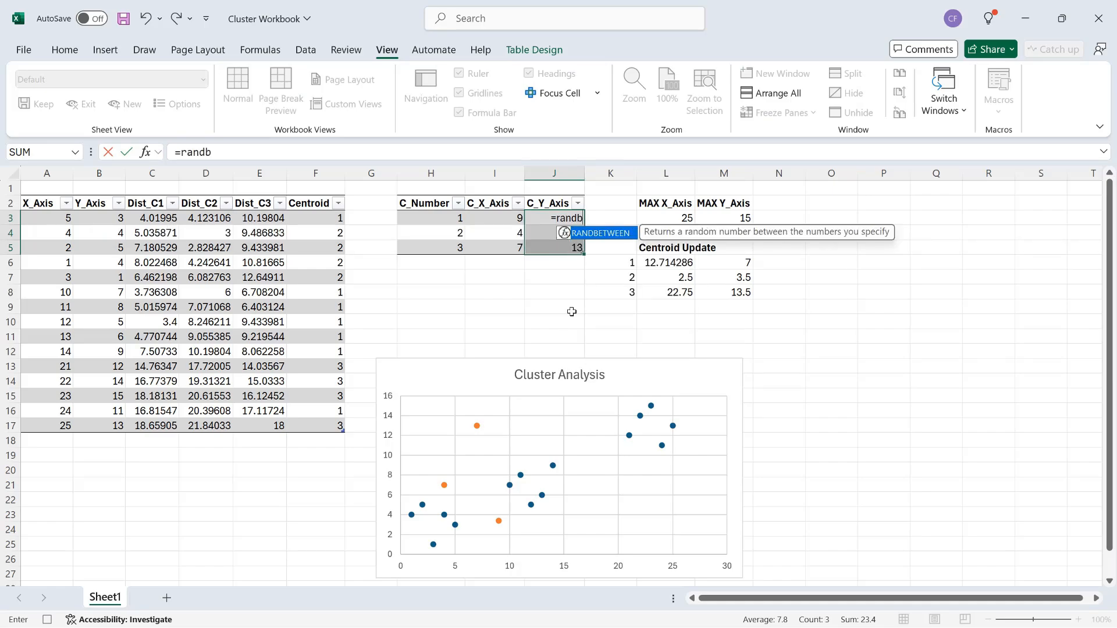
pyautogui.press('Tab')
pyautogui.write('0,')
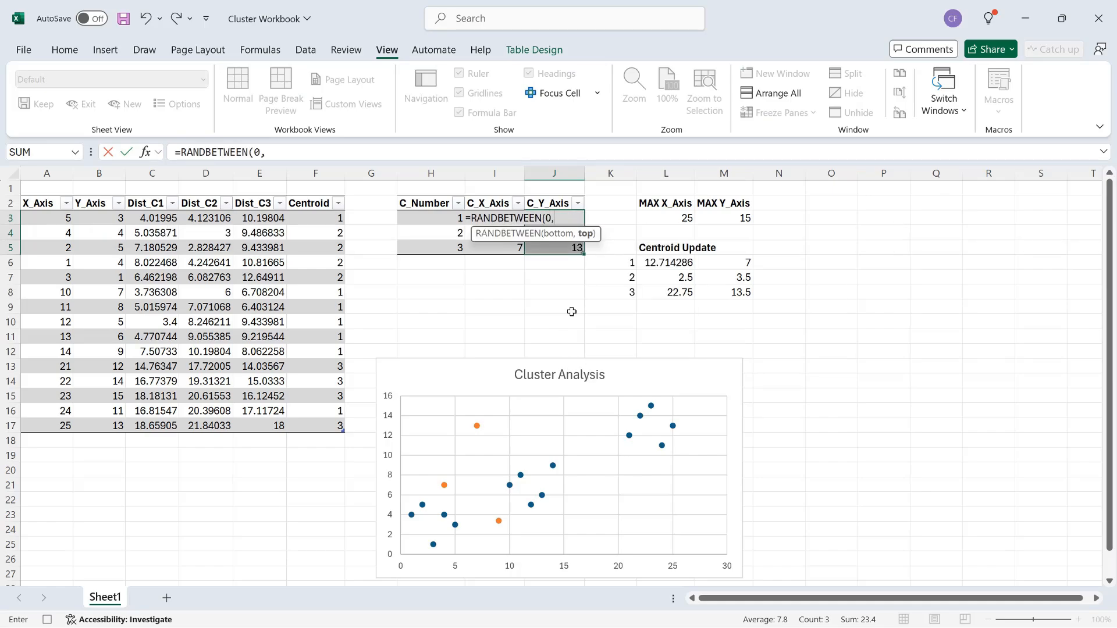
pyautogui.write('m3')
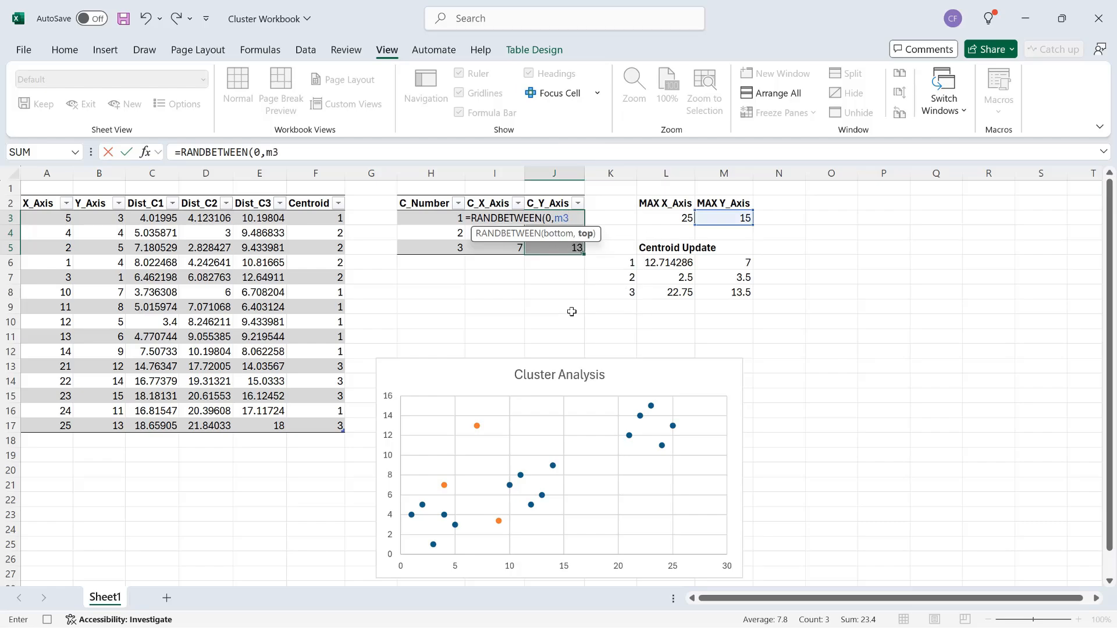
pyautogui.press('F4')
pyautogui.write(')')
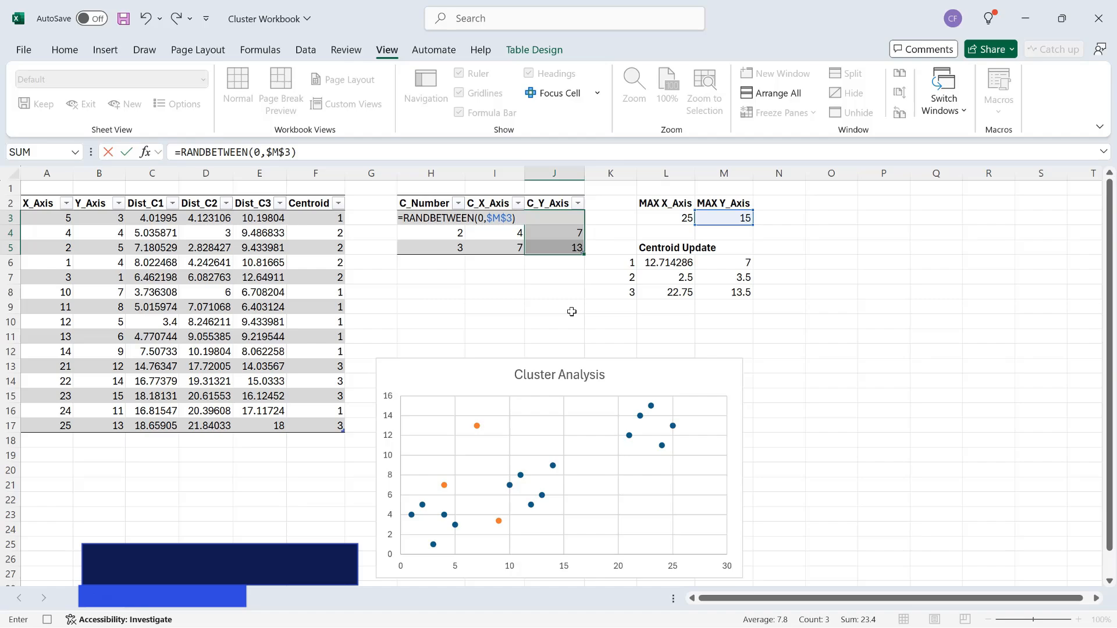
pyautogui.hotkey('ctrl', 'Return')
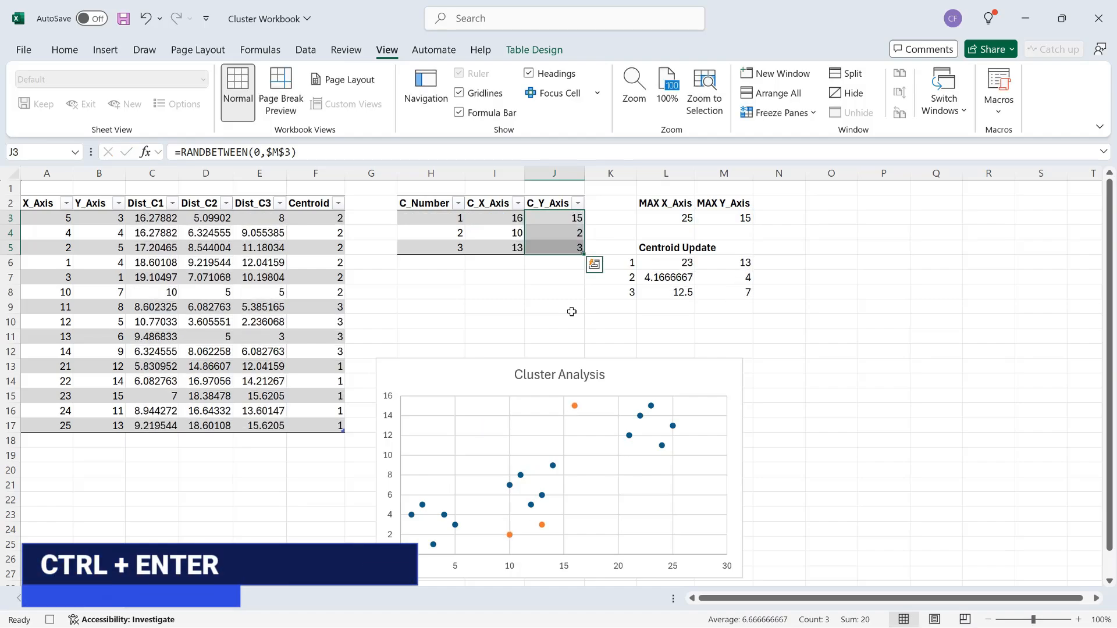
# - Replace the random centroid formulas in I3:J5 with their values by copying and pasting them as values in place
pyautogui.click(509, 220)
pyautogui.moveTo(508, 220); pyautogui.dragTo(558, 249)
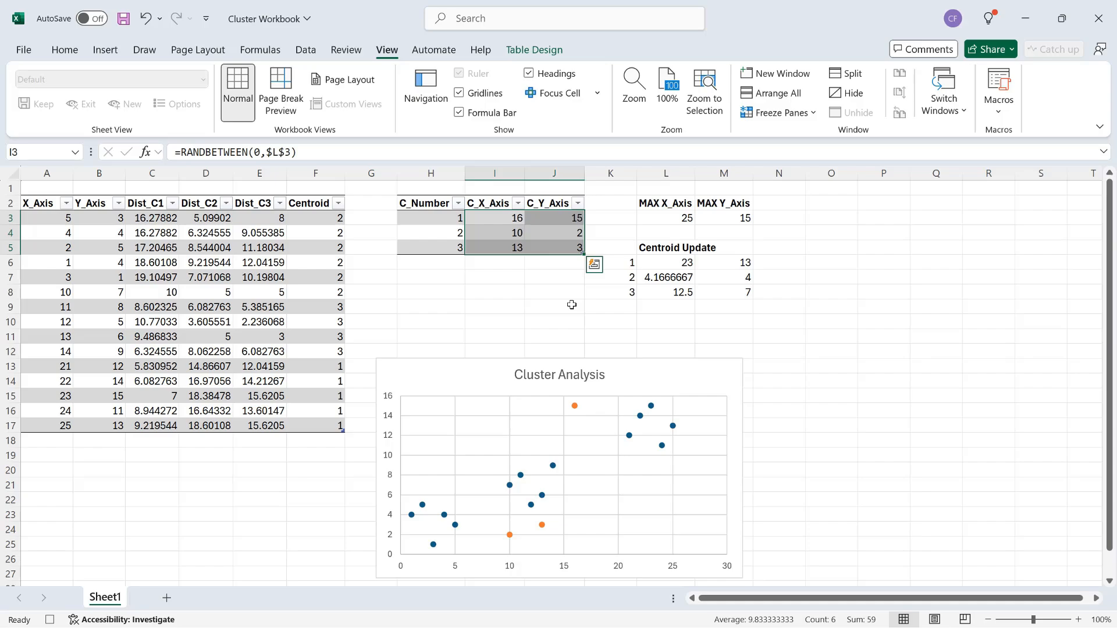
pyautogui.hotkey('ctrl', 'c')
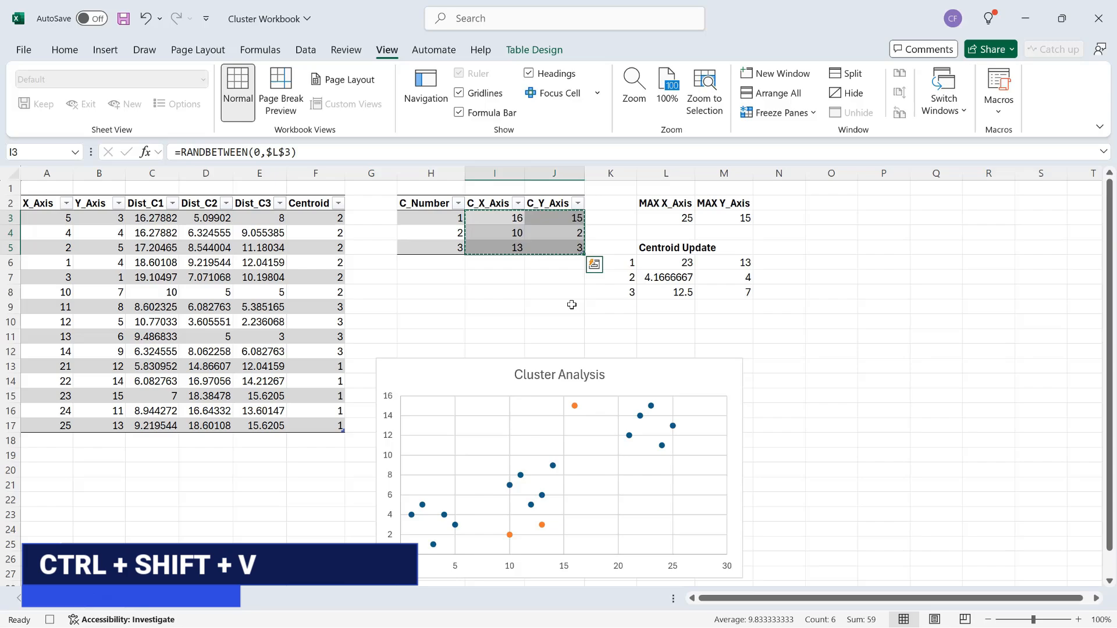
pyautogui.hotkey('ctrl', 'shift', 'v')
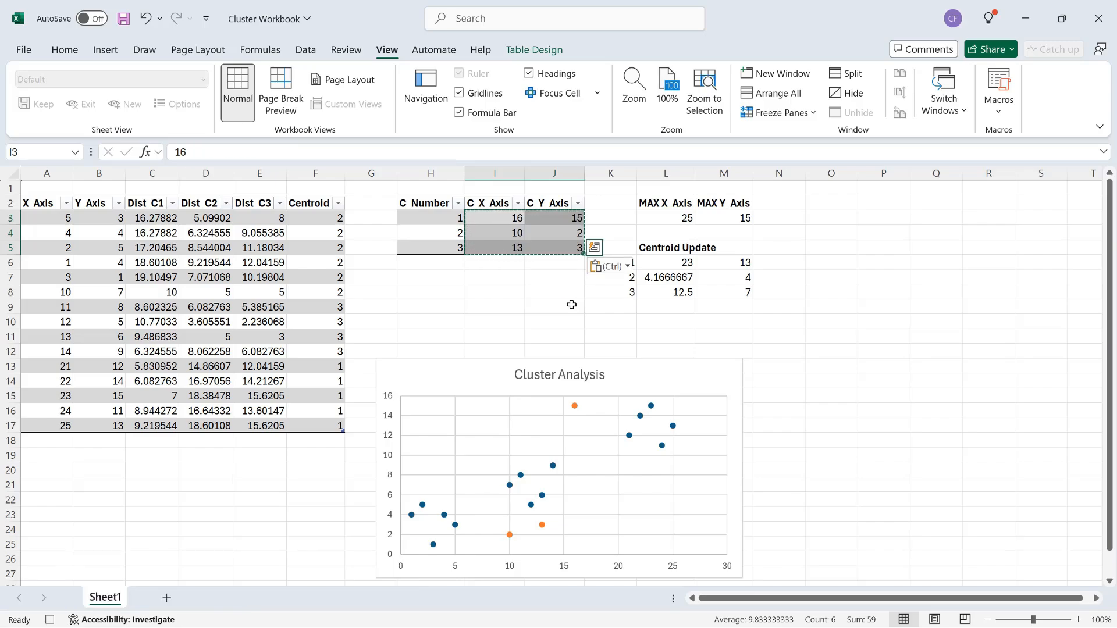
pyautogui.click(569, 277)
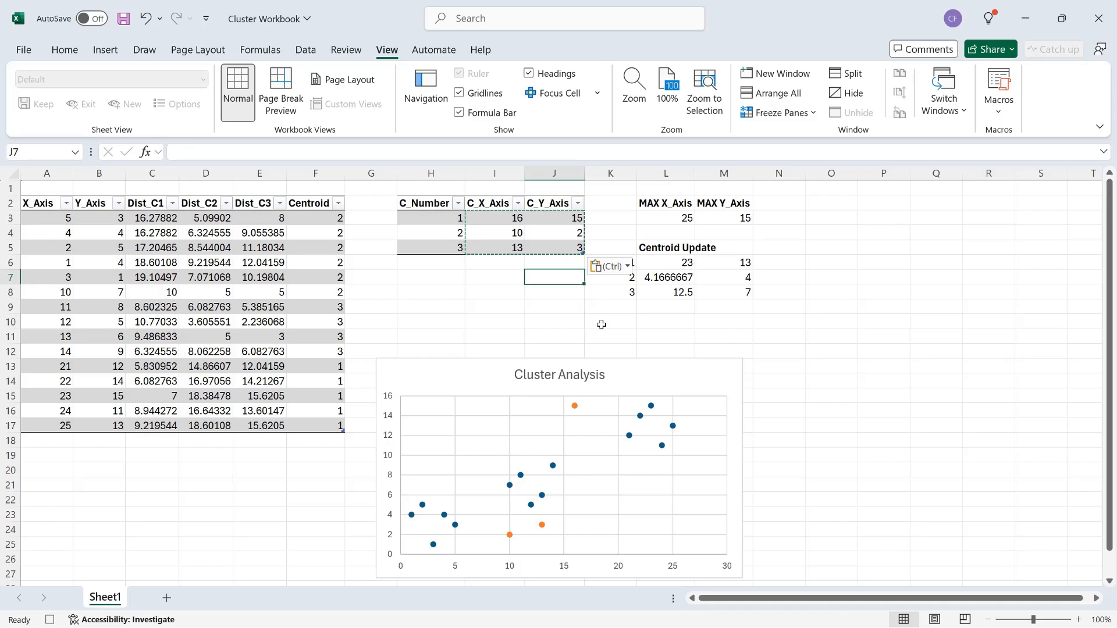
pyautogui.press('Escape')
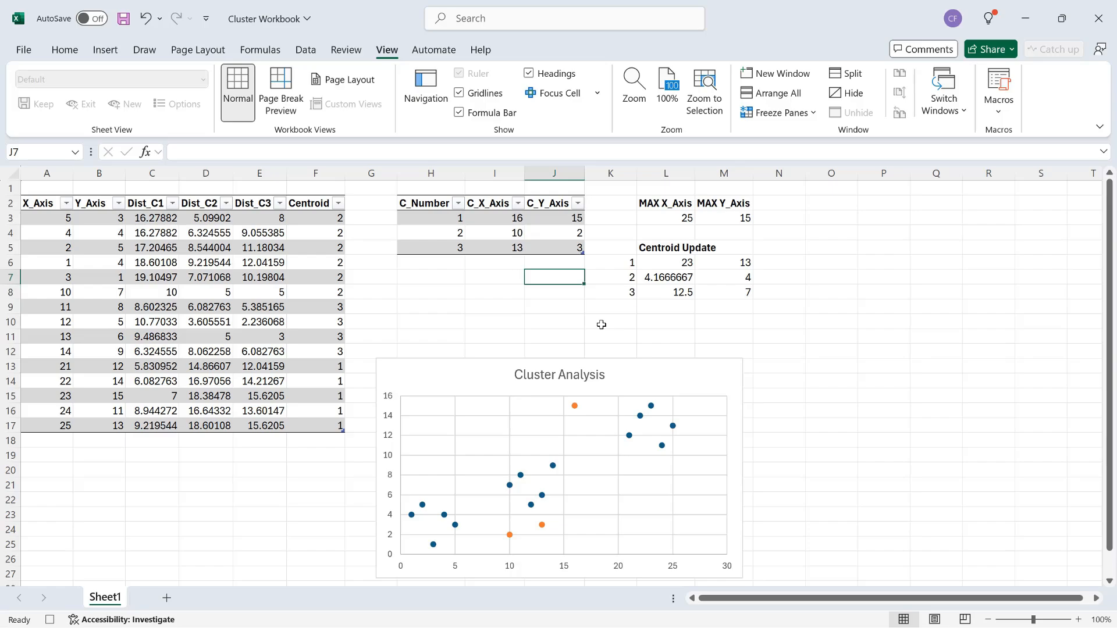
# - Stop recording the GenerateCentroids macro and dismiss the Record Actions pane
pyautogui.click(999, 111)
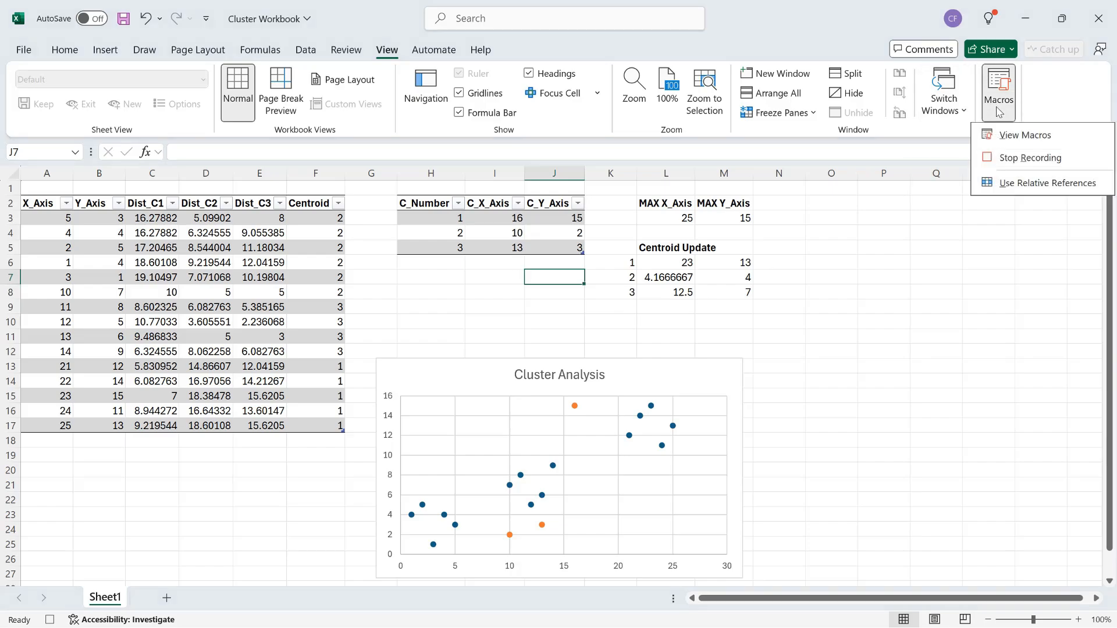
pyautogui.click(1029, 158)
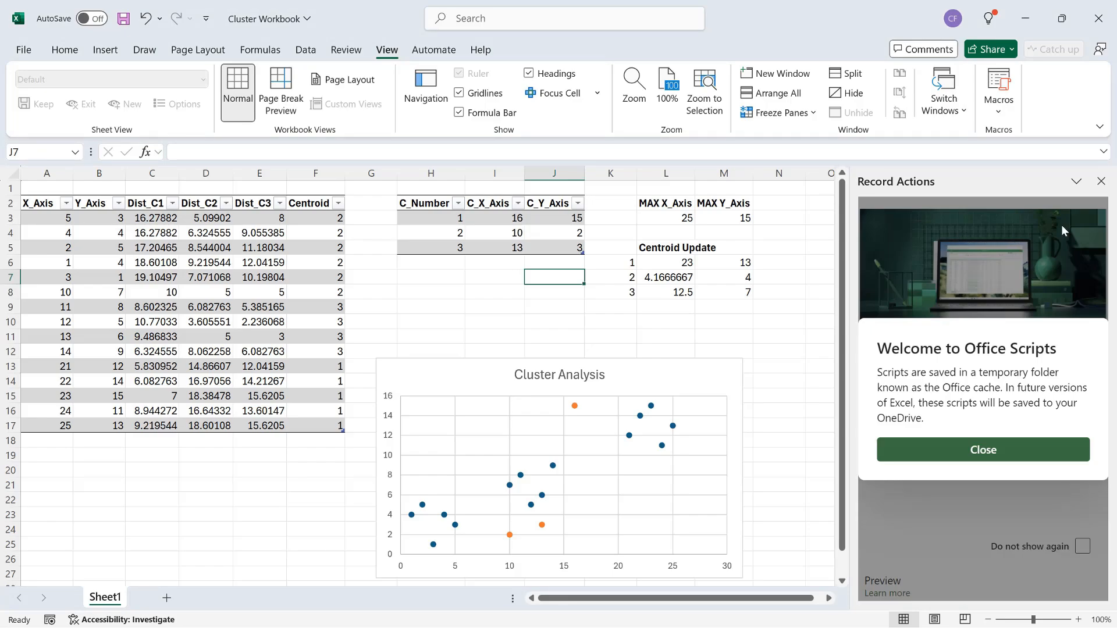
pyautogui.click(1101, 182)
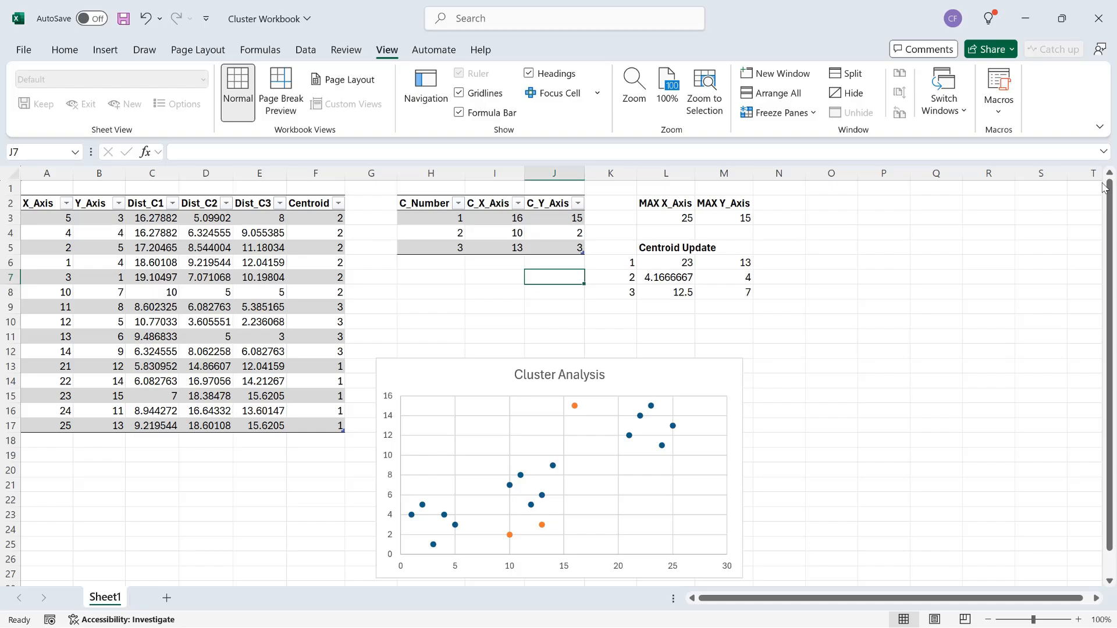
# - Run the GenerateCentroids macro twice to produce new random centroid coordinates
pyautogui.click(999, 111)
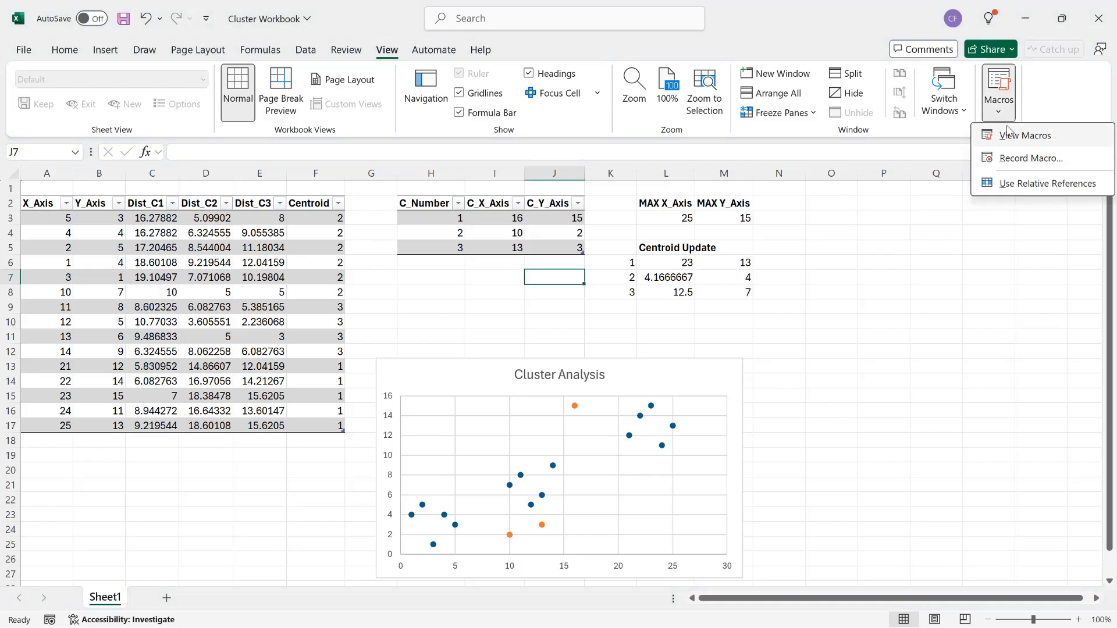
pyautogui.click(1009, 134)
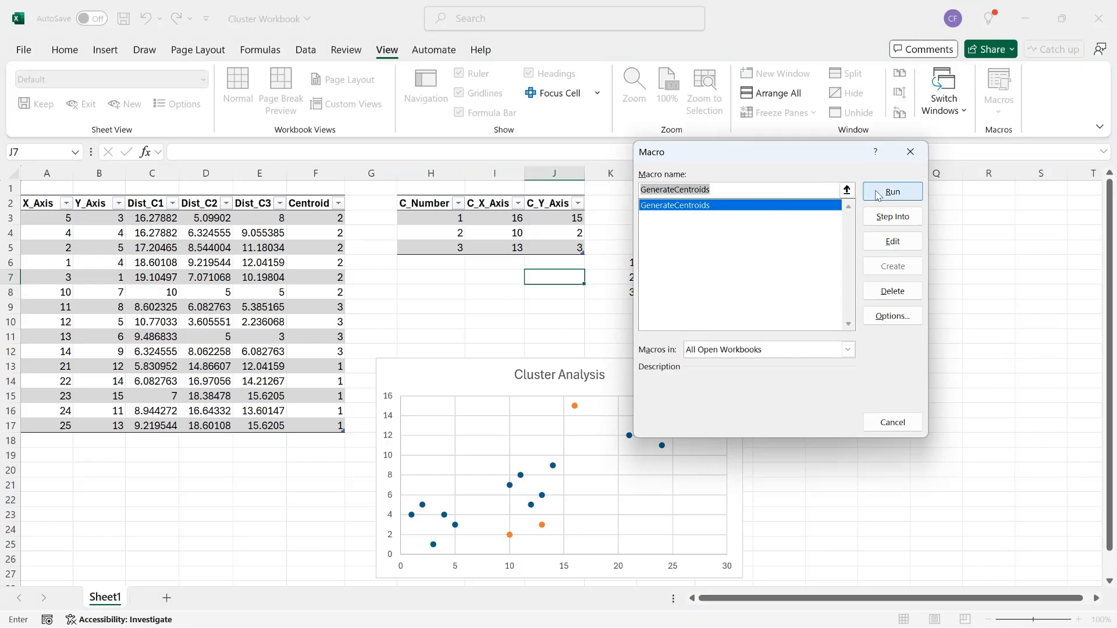
pyautogui.click(879, 192)
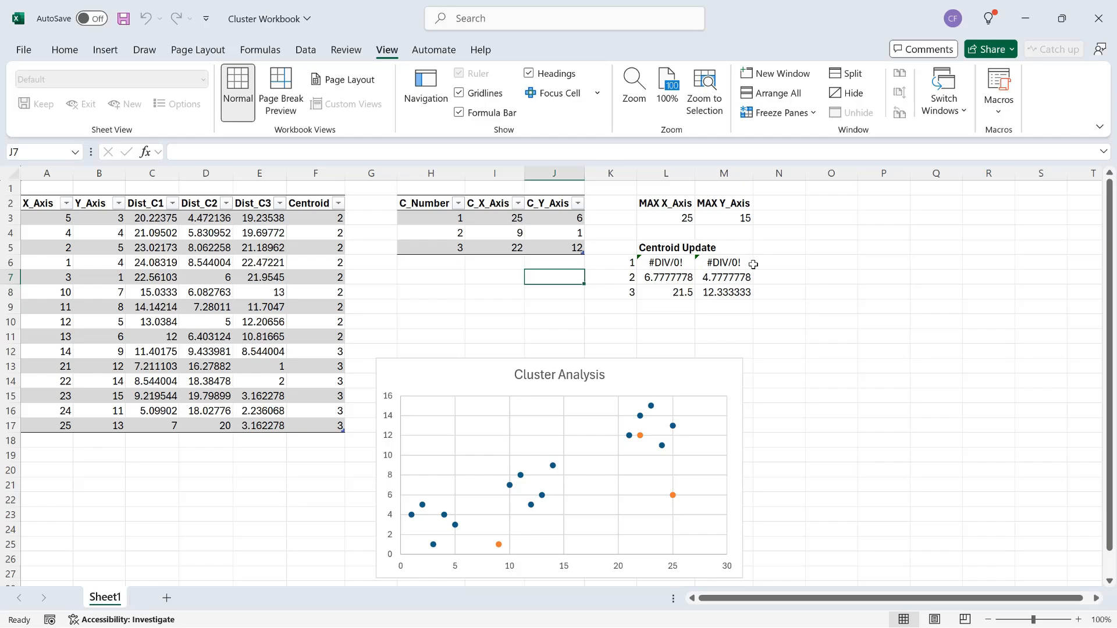
pyautogui.click(999, 113)
pyautogui.click(1023, 135)
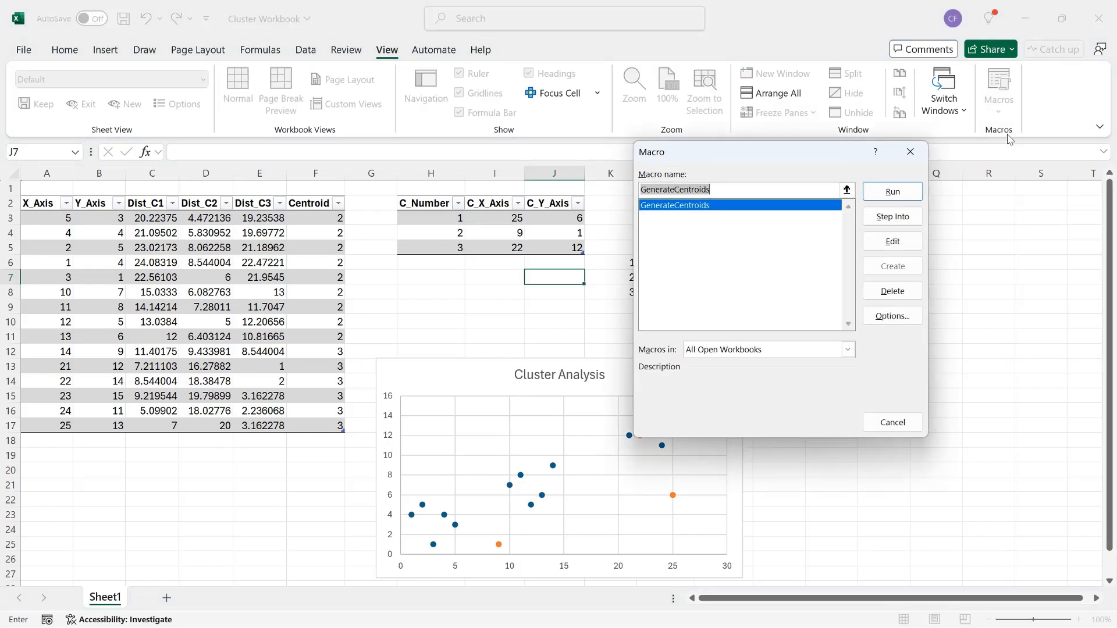
pyautogui.click(902, 190)
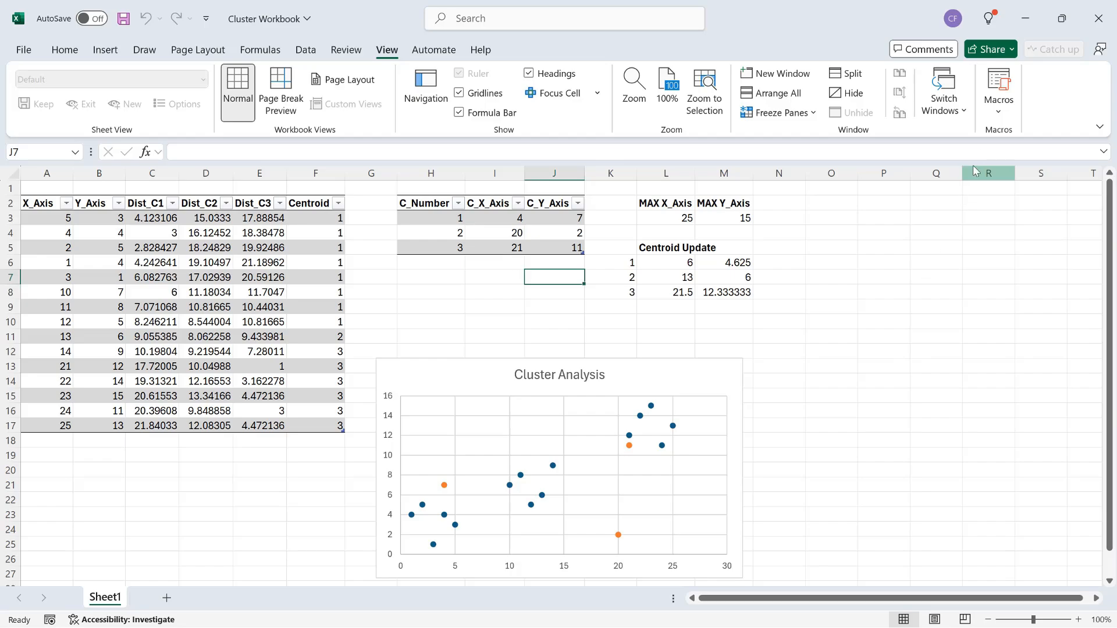
# - Start recording a macro named UpdateCentroids, stored in this workbook
pyautogui.click(1000, 110)
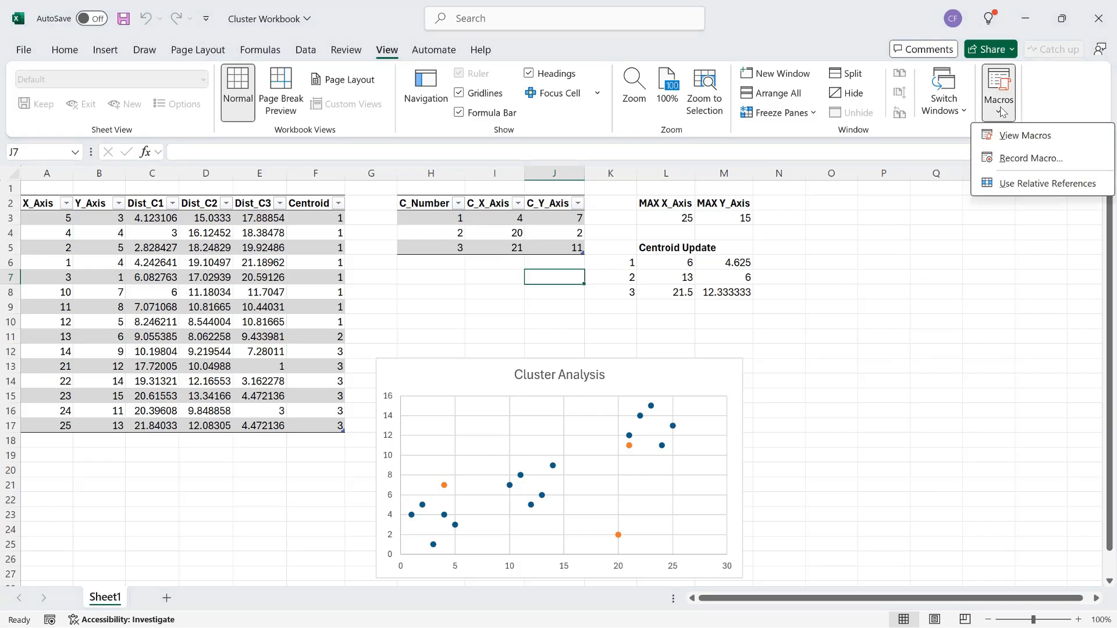
pyautogui.click(1024, 159)
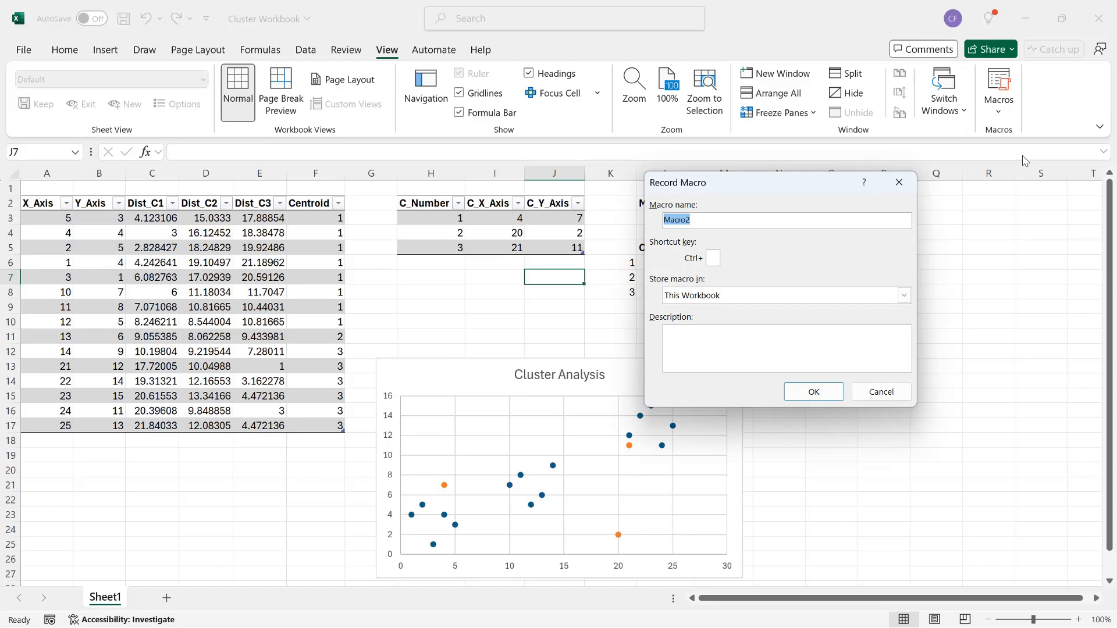
pyautogui.write('UpdateCentroids')
pyautogui.click(831, 386)
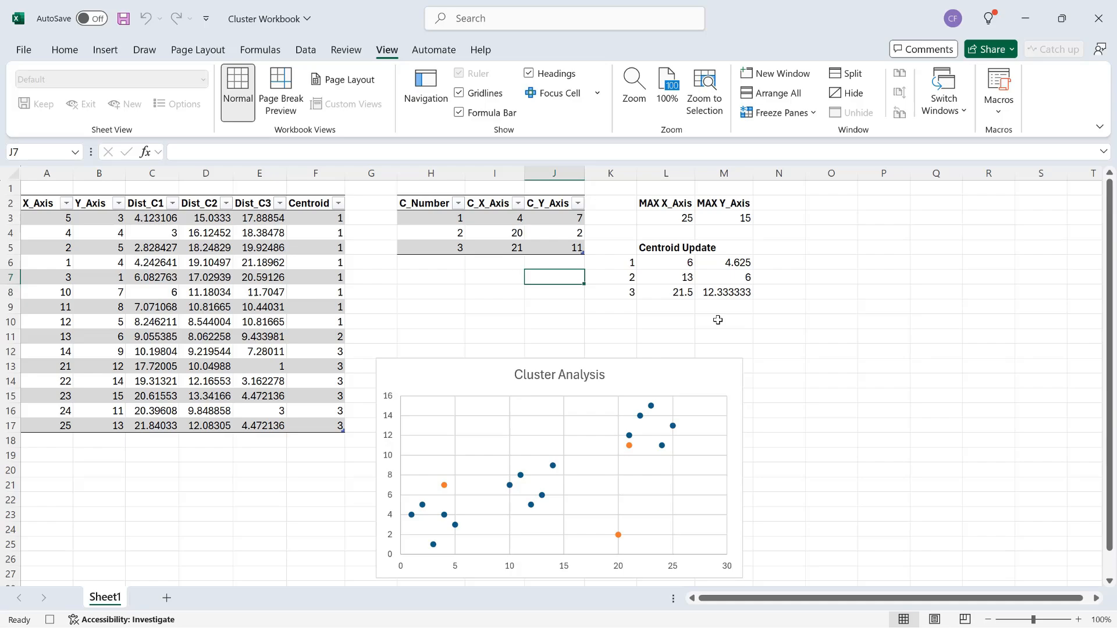
# - Copy the Centroid Update averages in L6:M8 and paste them as values into centroid cells I3:J5
pyautogui.moveTo(665, 262); pyautogui.dragTo(722, 292)
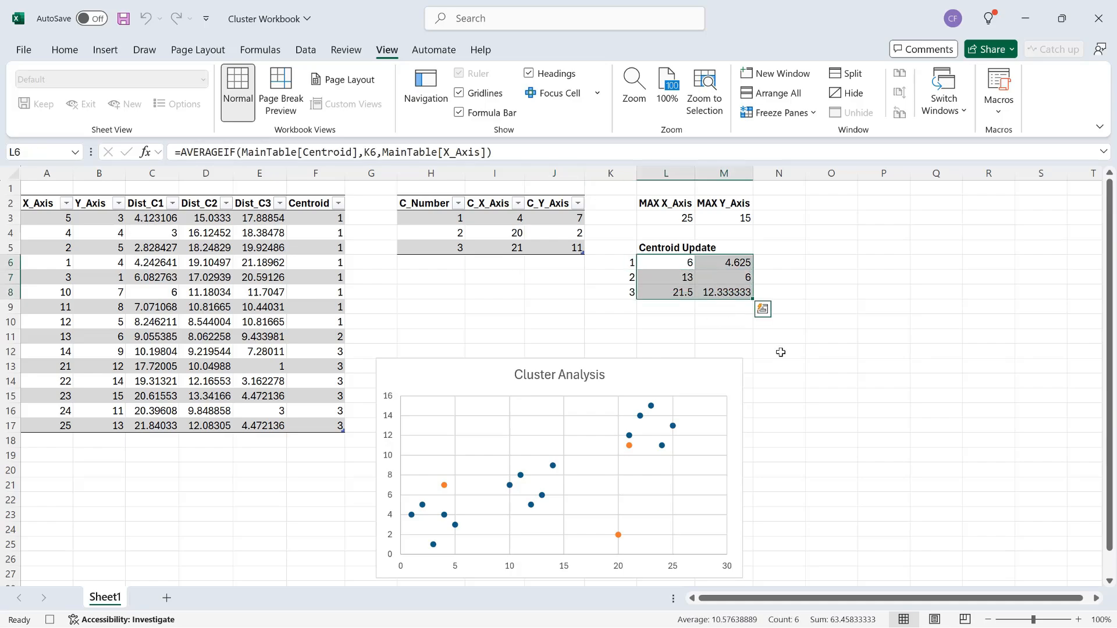
pyautogui.hotkey('ctrl', 'c')
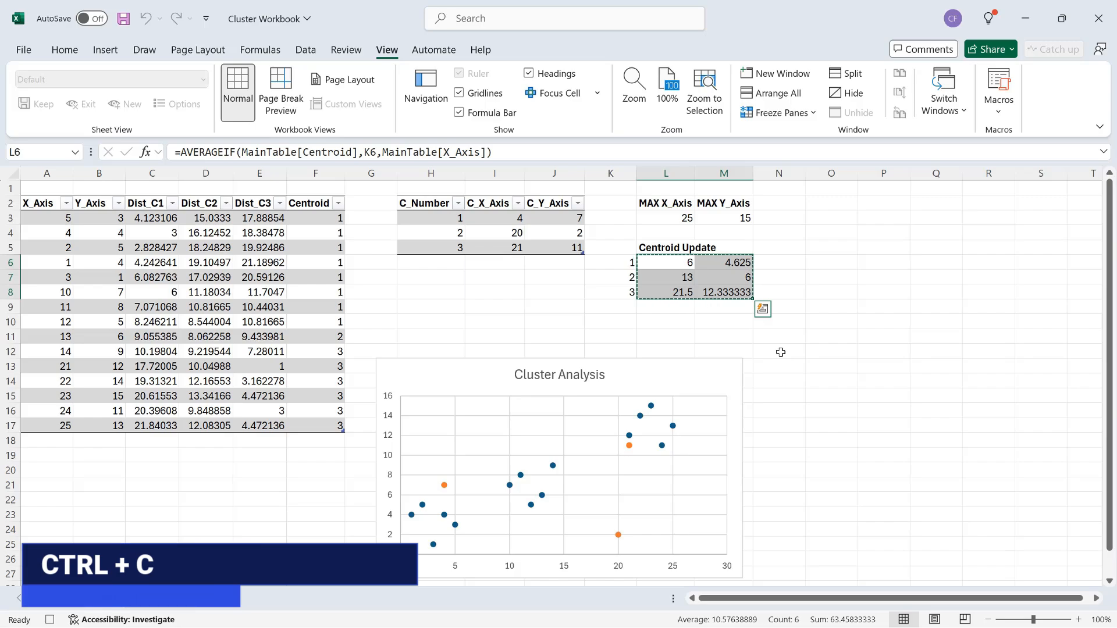
pyautogui.click(511, 219)
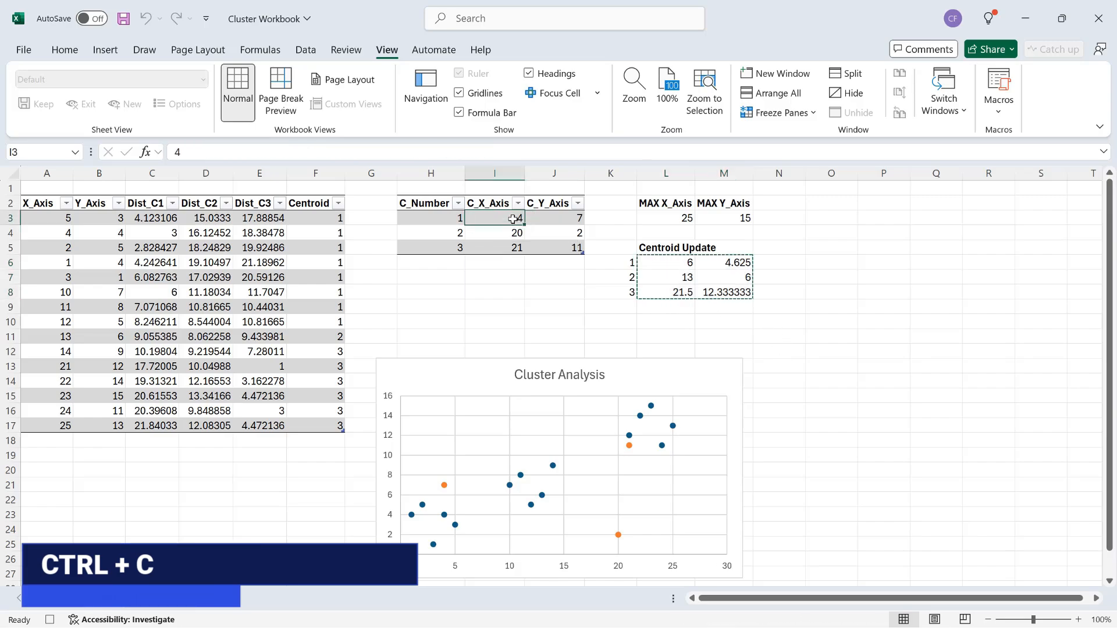
pyautogui.moveTo(512, 220); pyautogui.dragTo(575, 249)
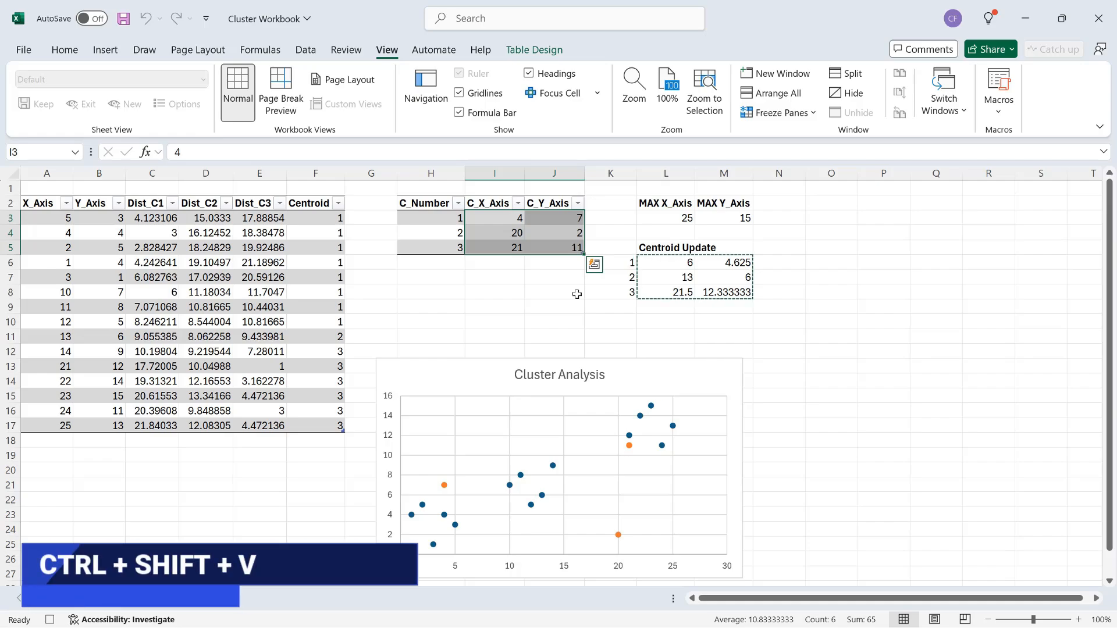
pyautogui.hotkey('ctrl', 'shift', 'v')
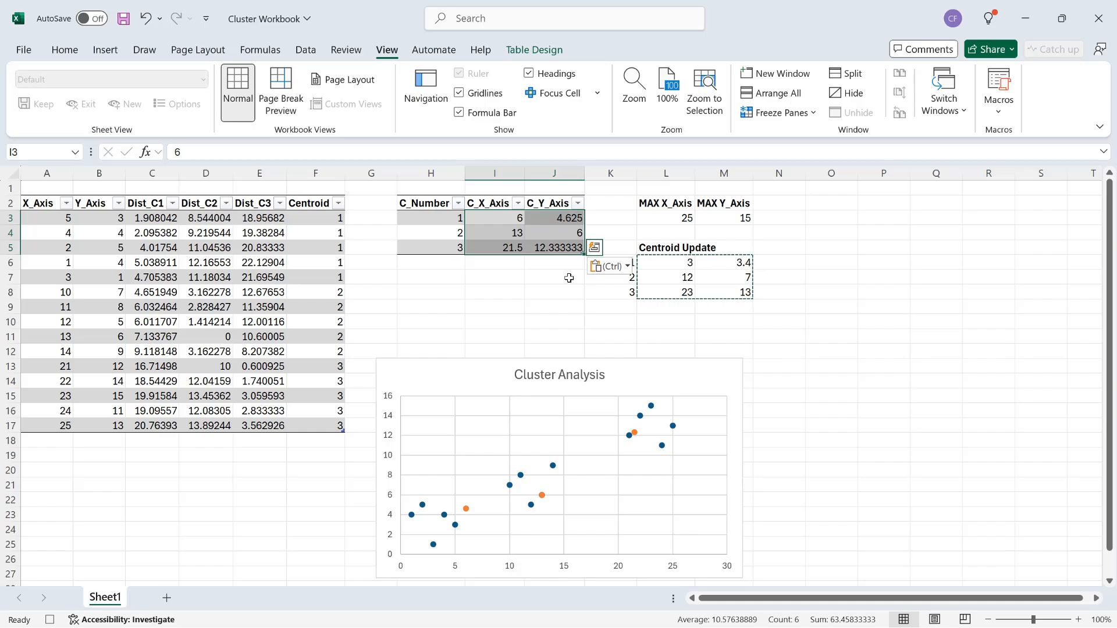
pyautogui.click(569, 278)
pyautogui.press('Escape')
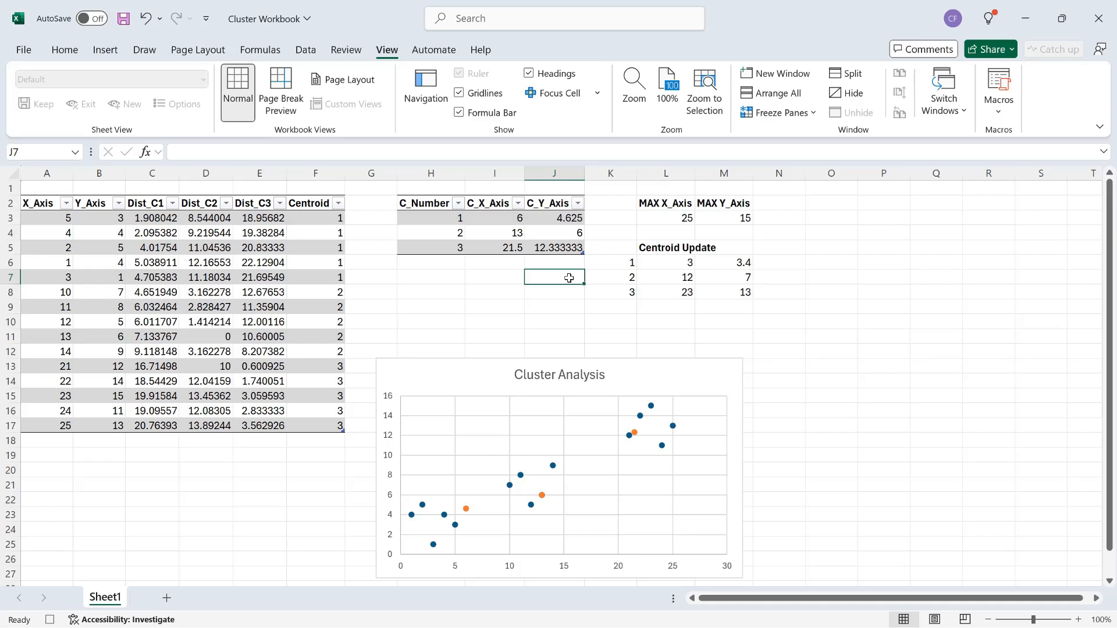
# - Stop recording the UpdateCentroids macro and close the Record Actions pane
pyautogui.click(996, 104)
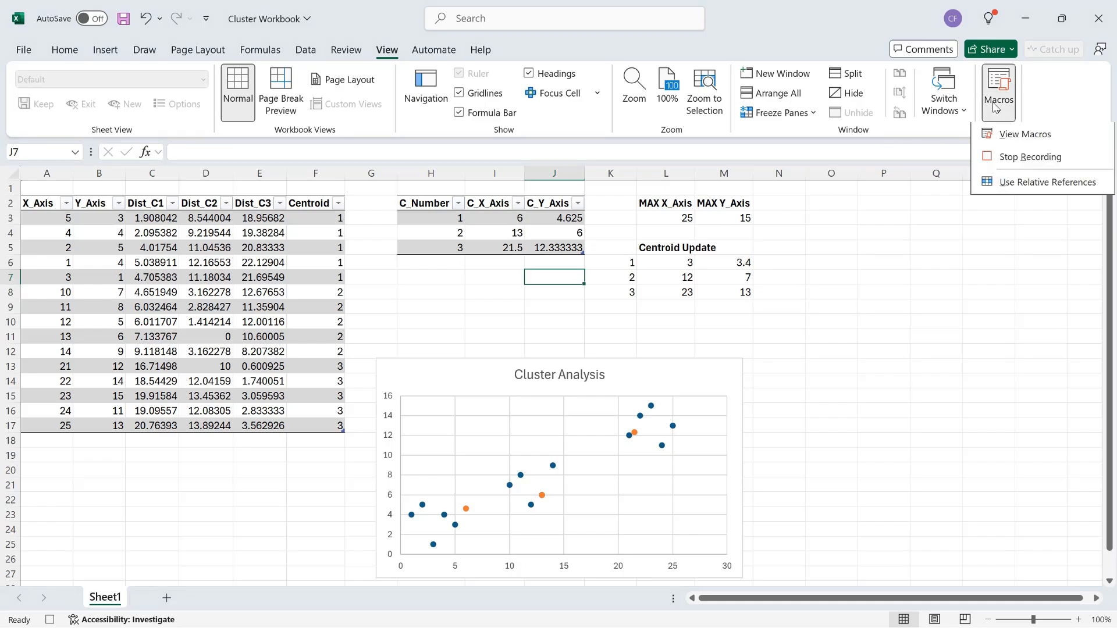
pyautogui.click(1025, 157)
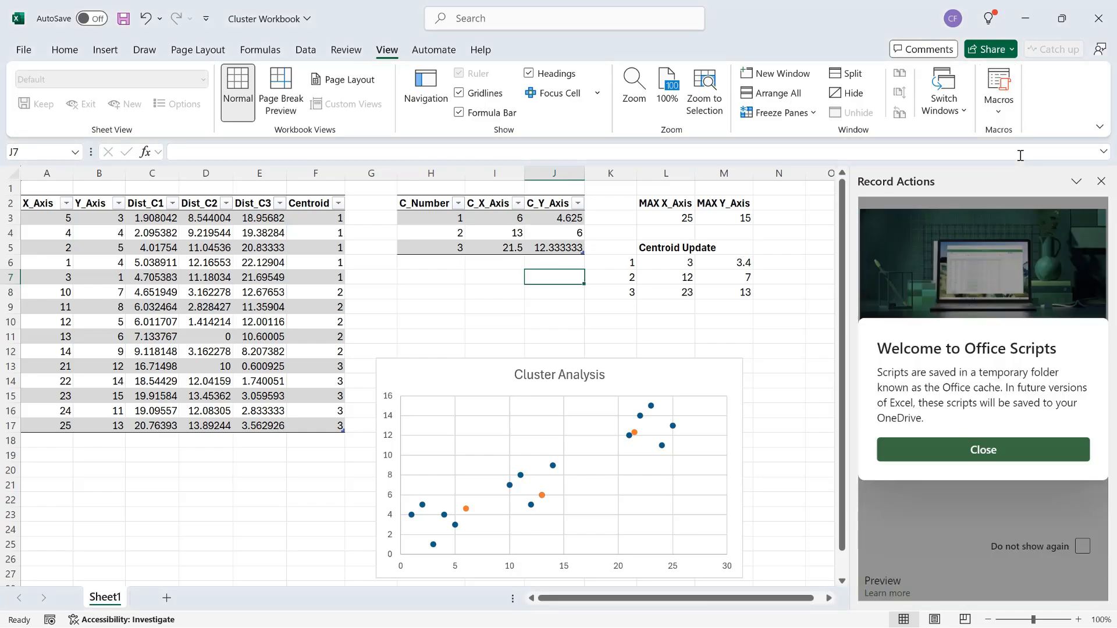
pyautogui.click(1101, 181)
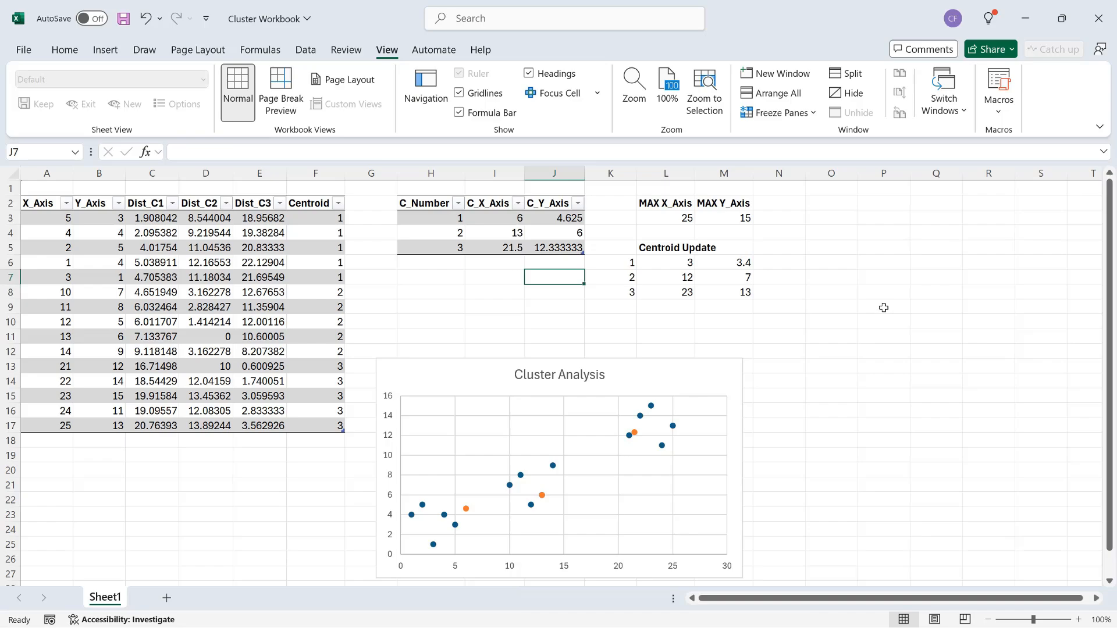
# - Run the UpdateCentroids macro to move the centroids to their updated coordinates
pyautogui.click(1002, 119)
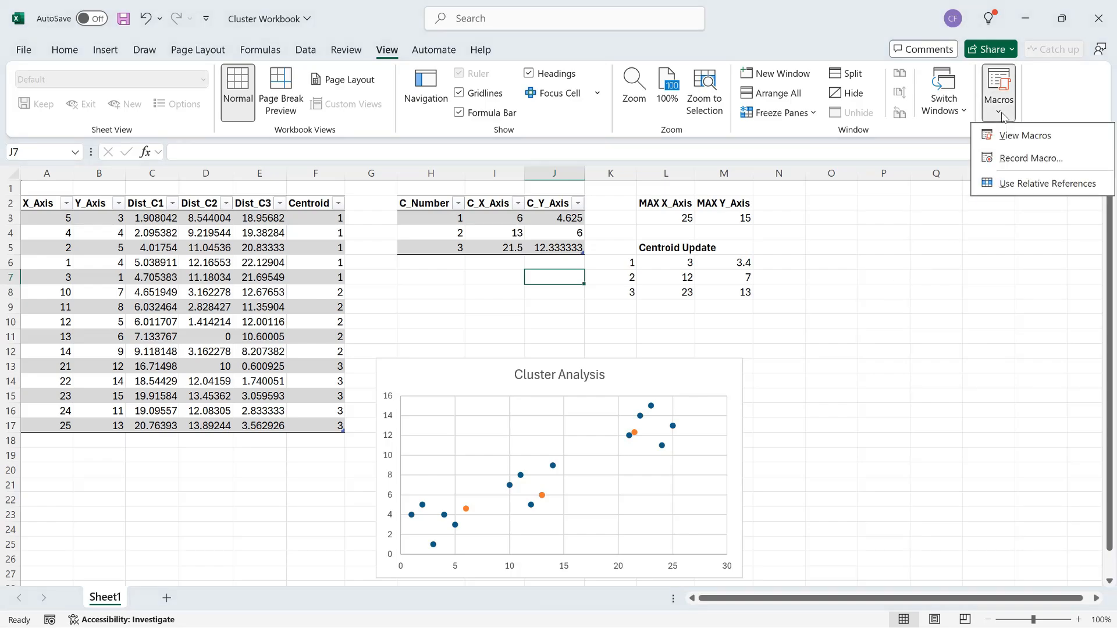
pyautogui.click(1024, 136)
pyautogui.click(709, 217)
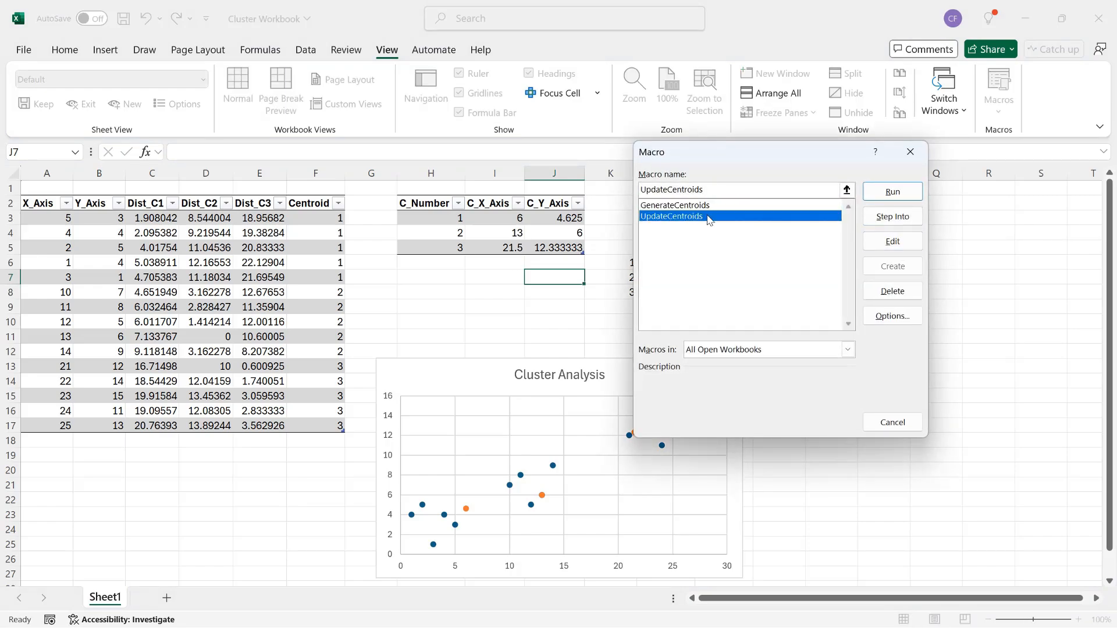
pyautogui.click(891, 193)
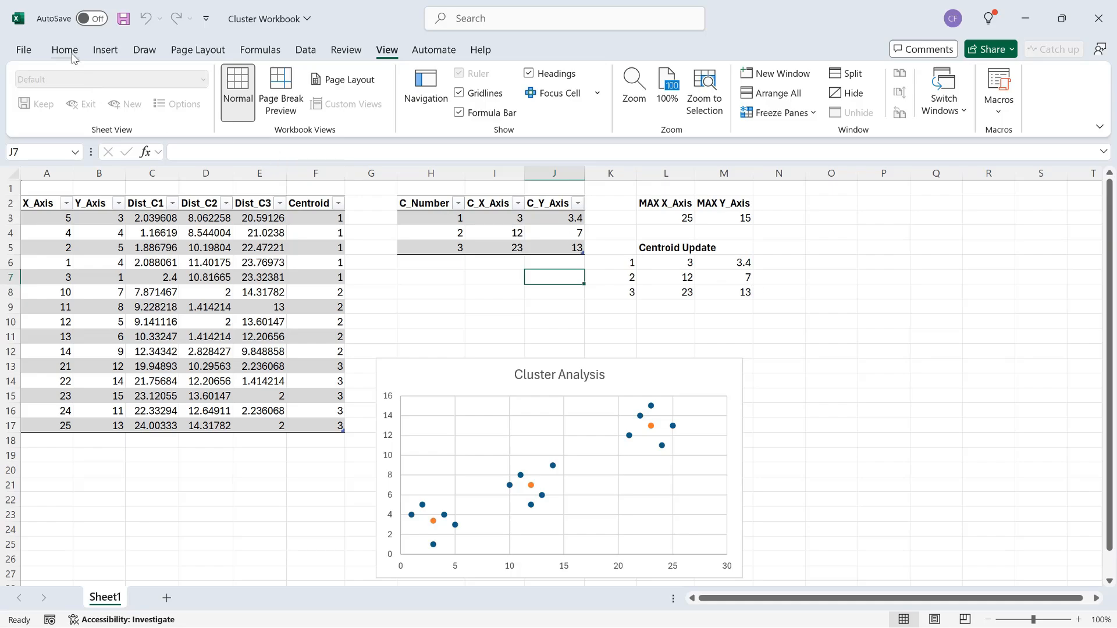
# - Draw a rounded rectangle about 0.59" high and 1.6" wide beside the maximum values, starting in column O, and label it Generate Centroids
pyautogui.click(104, 54)
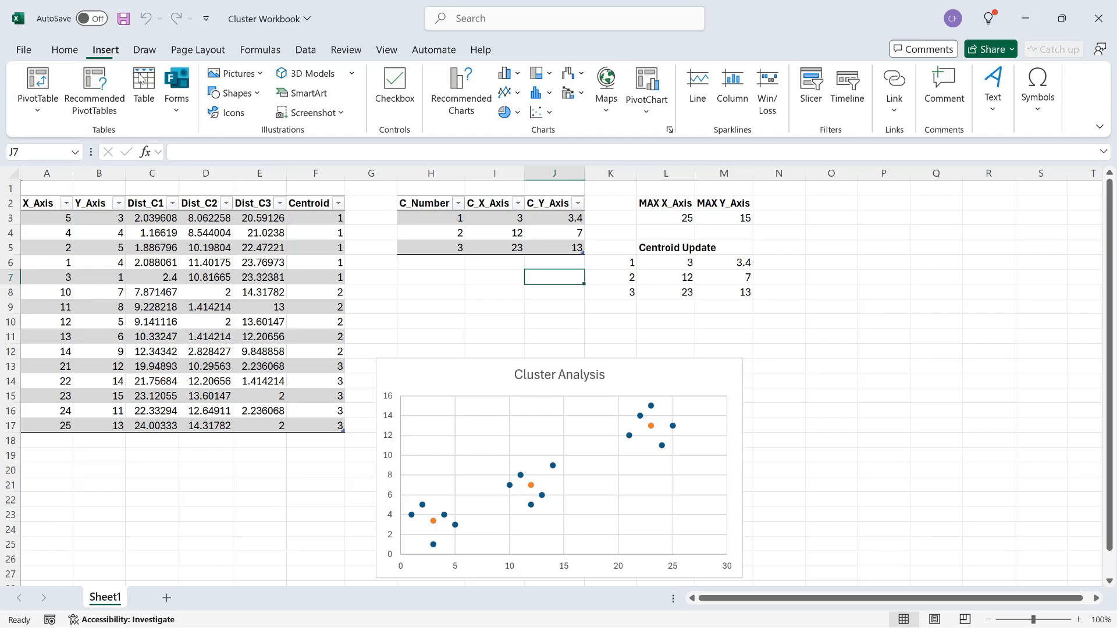
pyautogui.click(224, 95)
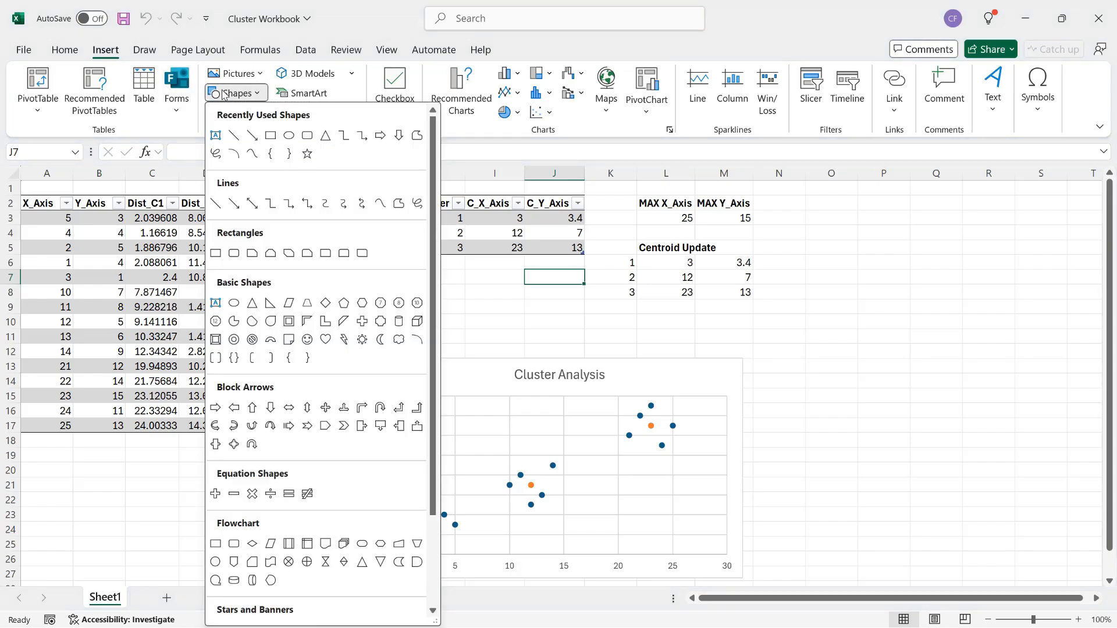
pyautogui.click(308, 137)
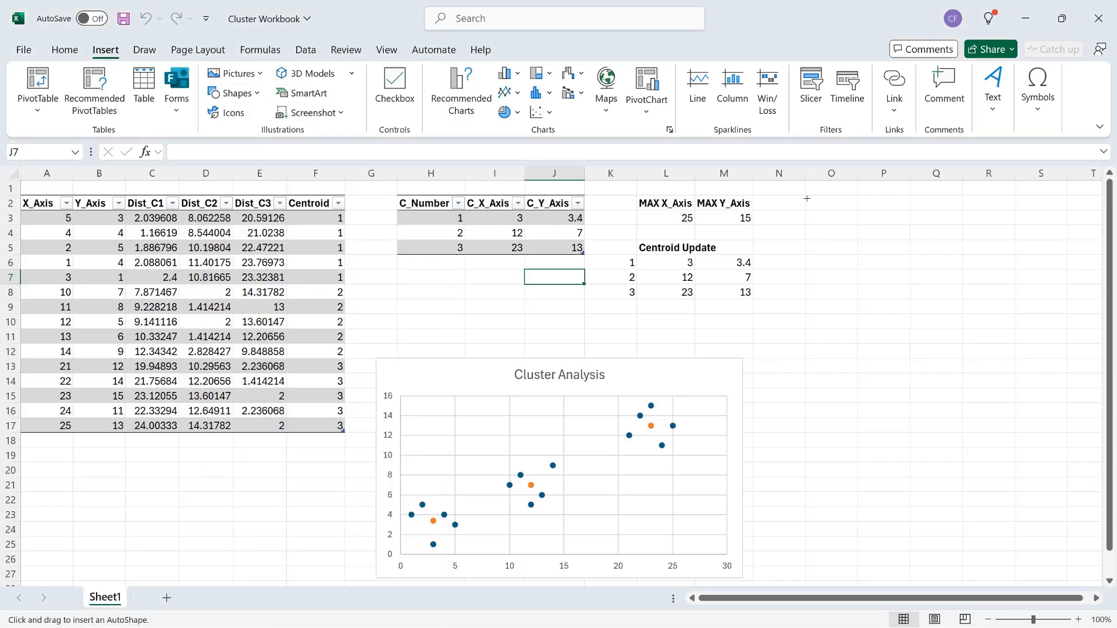
pyautogui.moveTo(807, 199); pyautogui.dragTo(895, 242)
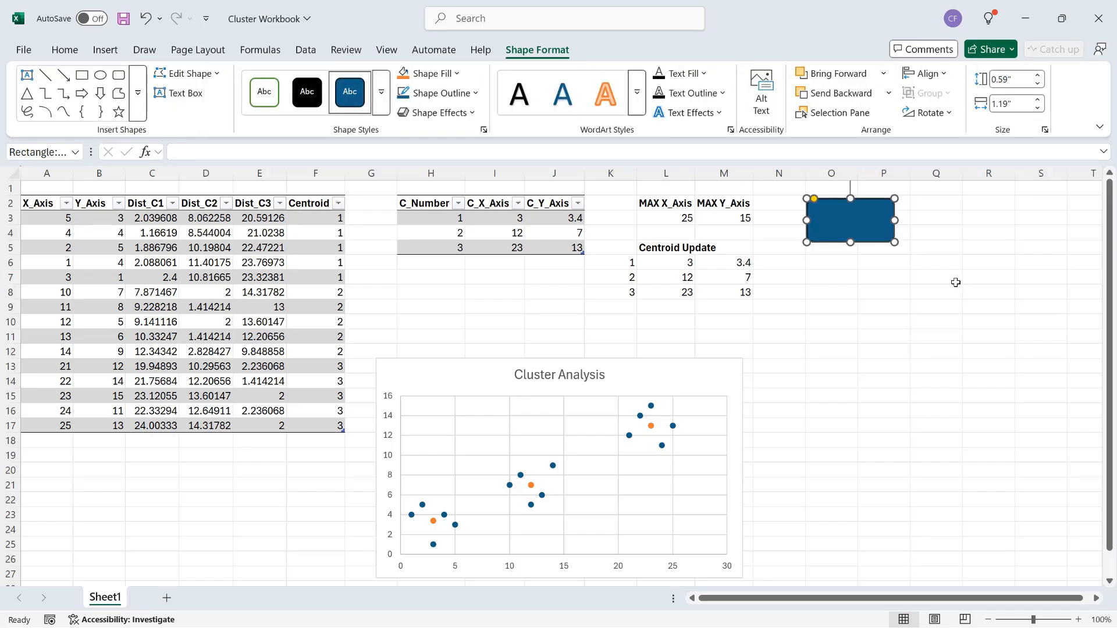
pyautogui.write('Generate Centroids')
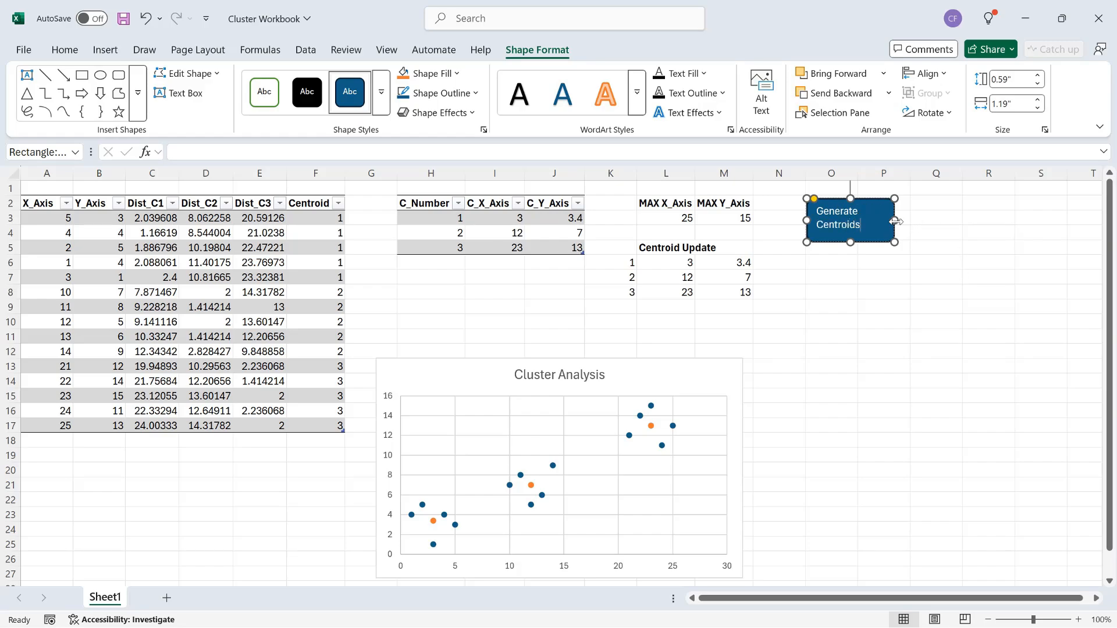
pyautogui.moveTo(895, 220); pyautogui.dragTo(925, 218)
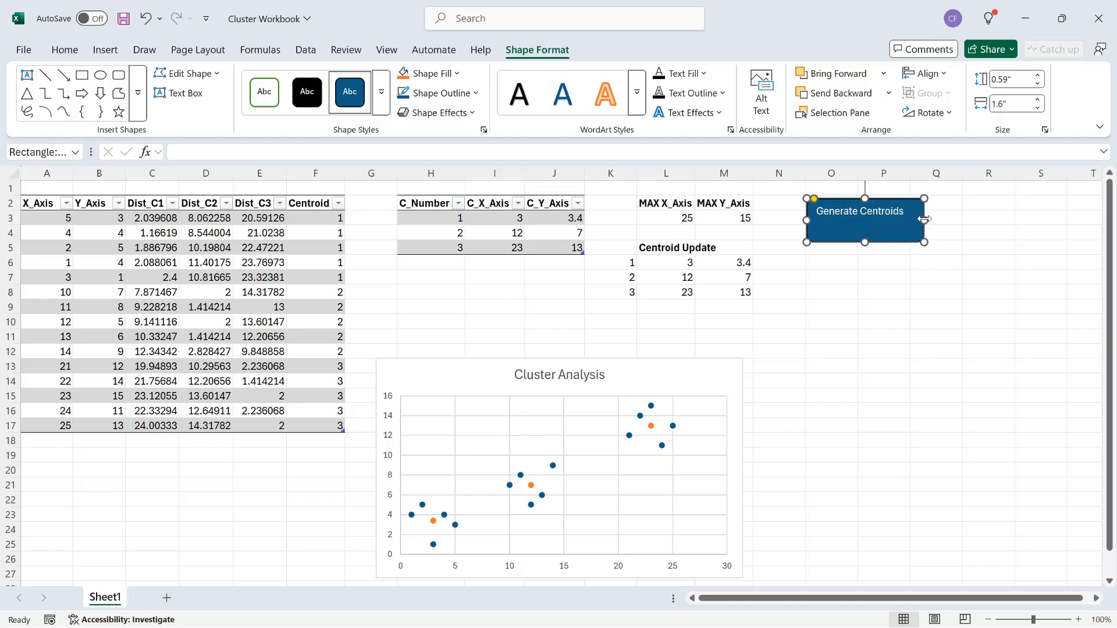
# - Center the Generate Centroids label vertically and horizontally within its shape
pyautogui.click(70, 50)
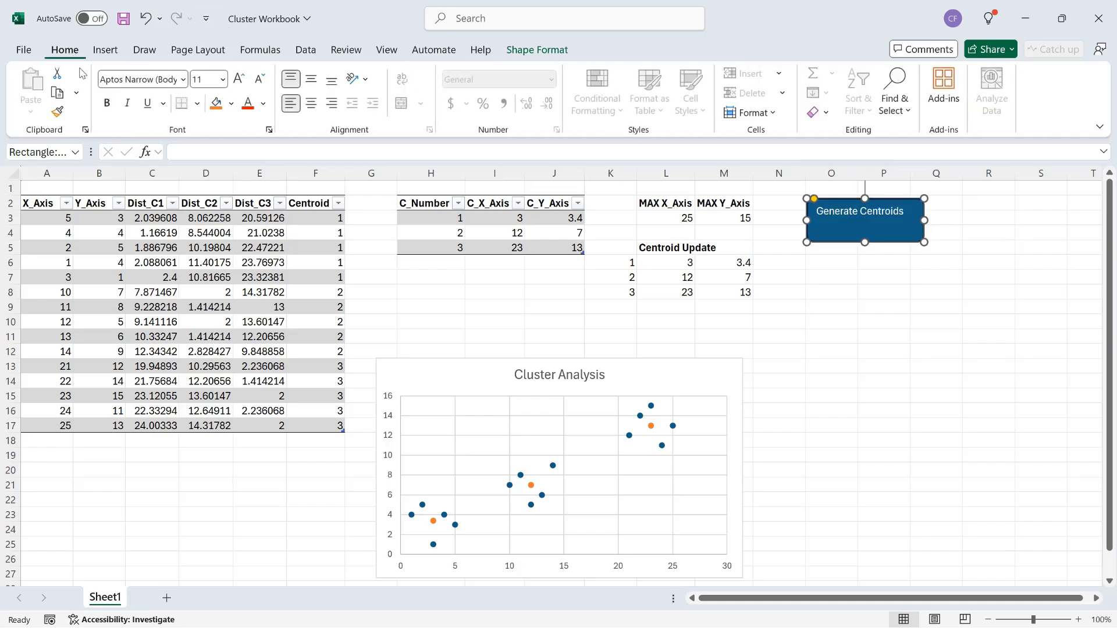
pyautogui.click(312, 80)
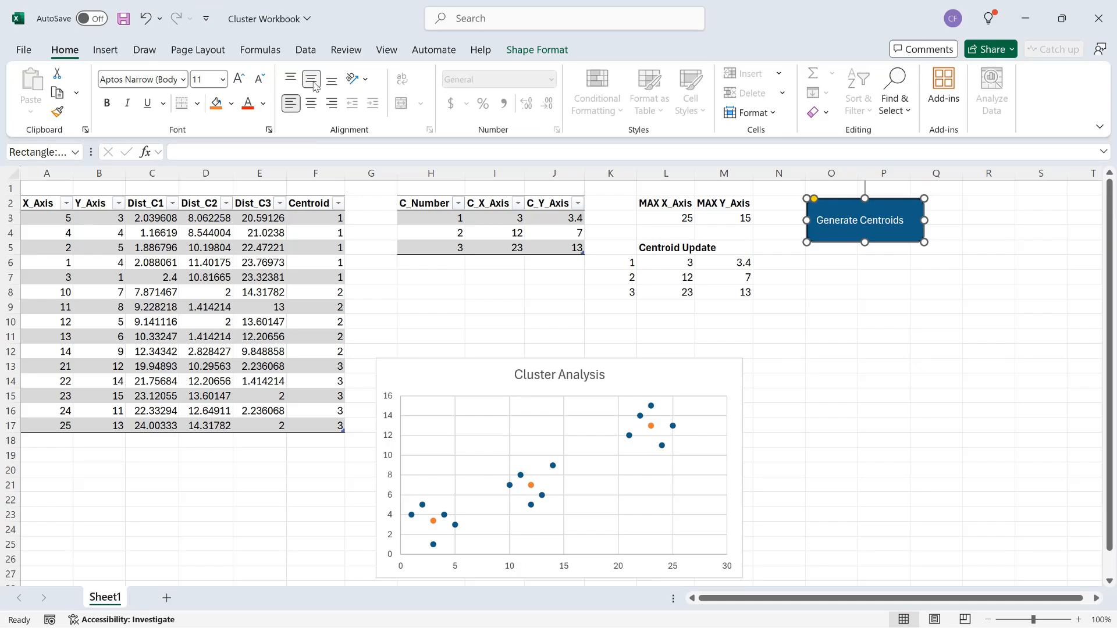
pyautogui.click(312, 103)
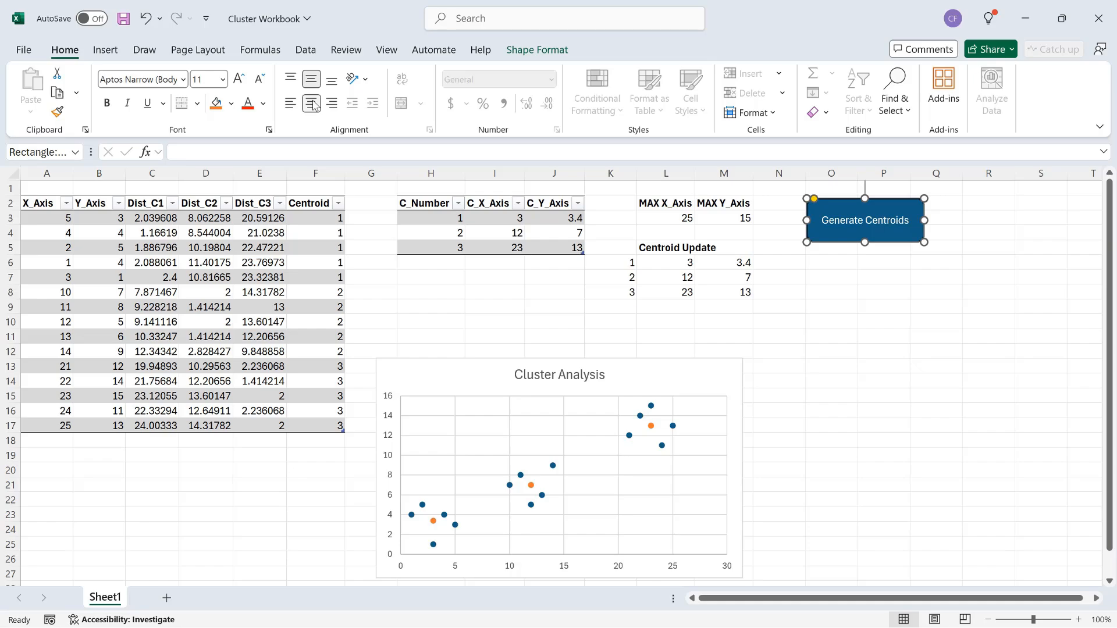
# - Duplicate the Generate Centroids shape, align the copy directly below the original, and fill the copy with orange
pyautogui.hotkey('ctrl', 'd')
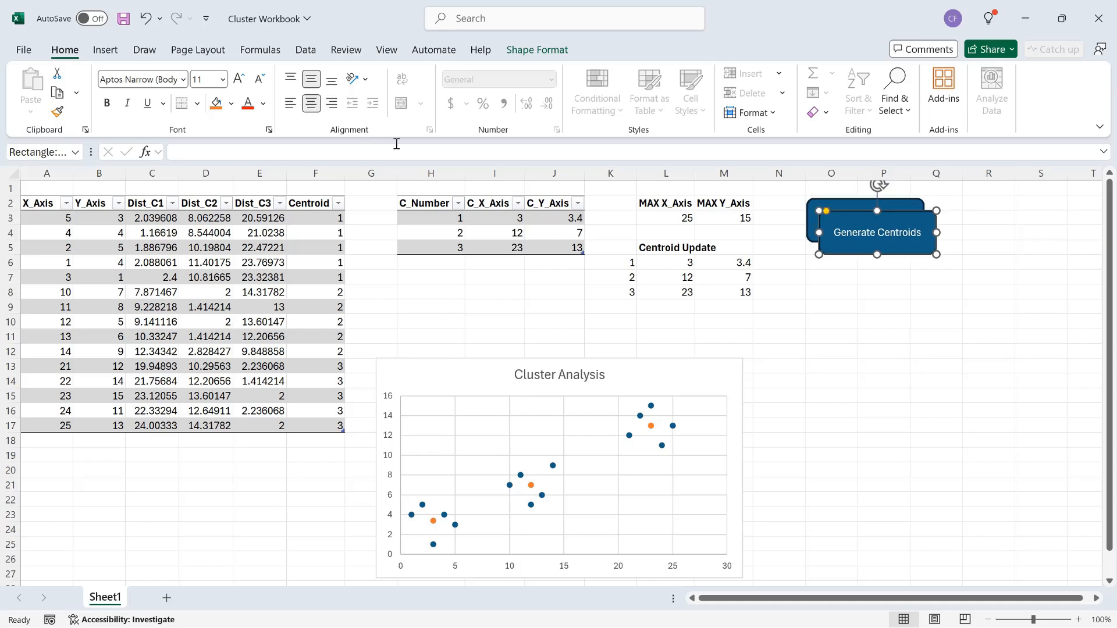
pyautogui.moveTo(899, 254); pyautogui.dragTo(889, 308)
pyautogui.click(535, 50)
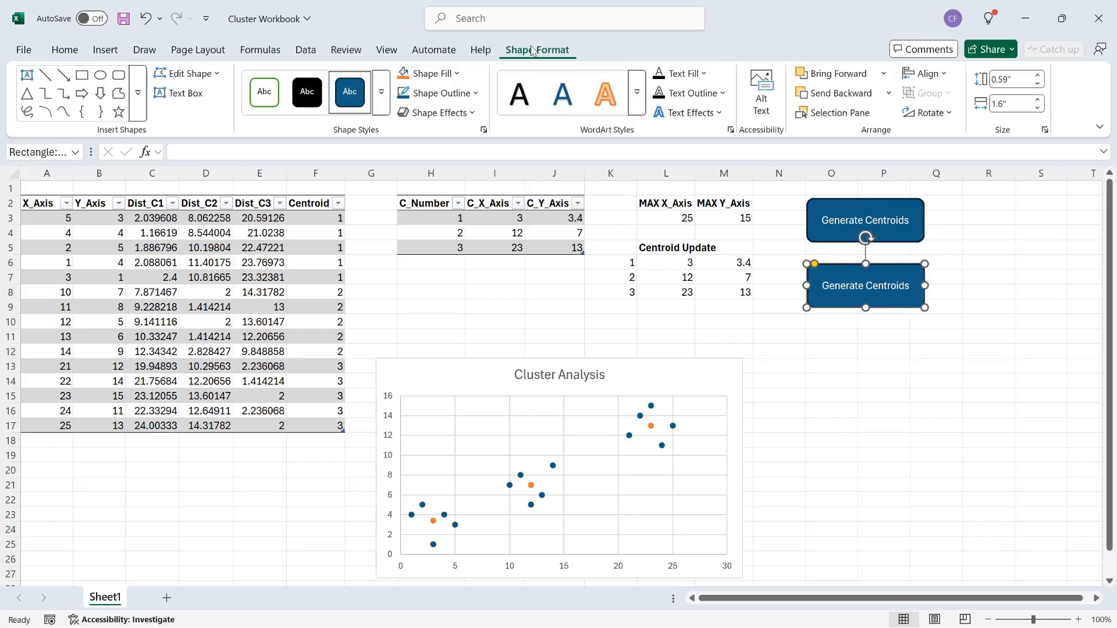
pyautogui.click(438, 74)
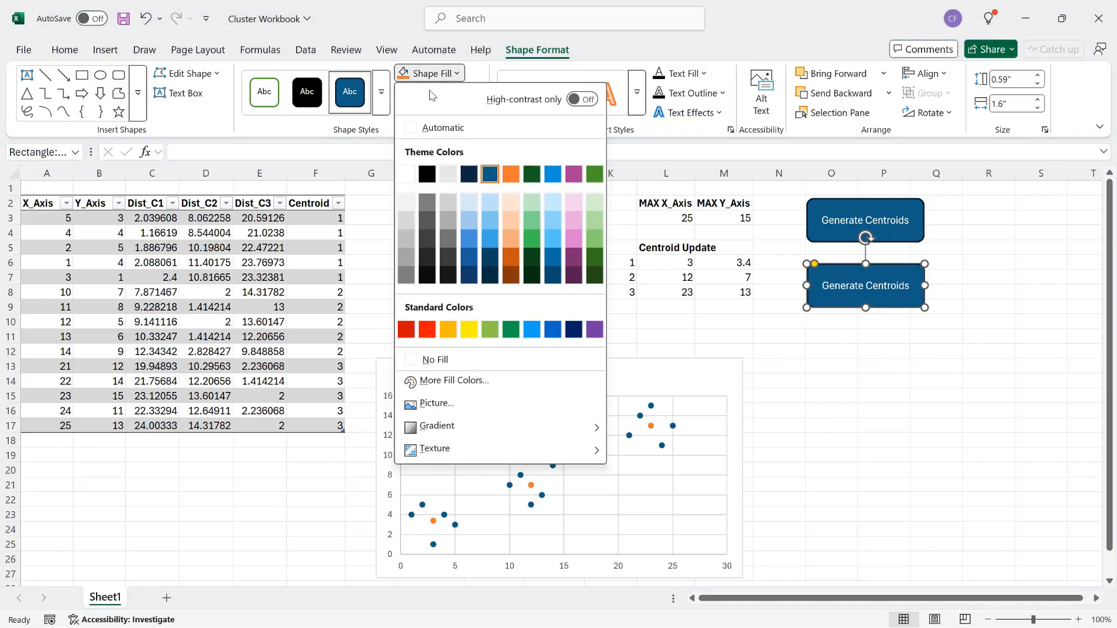
pyautogui.click(510, 174)
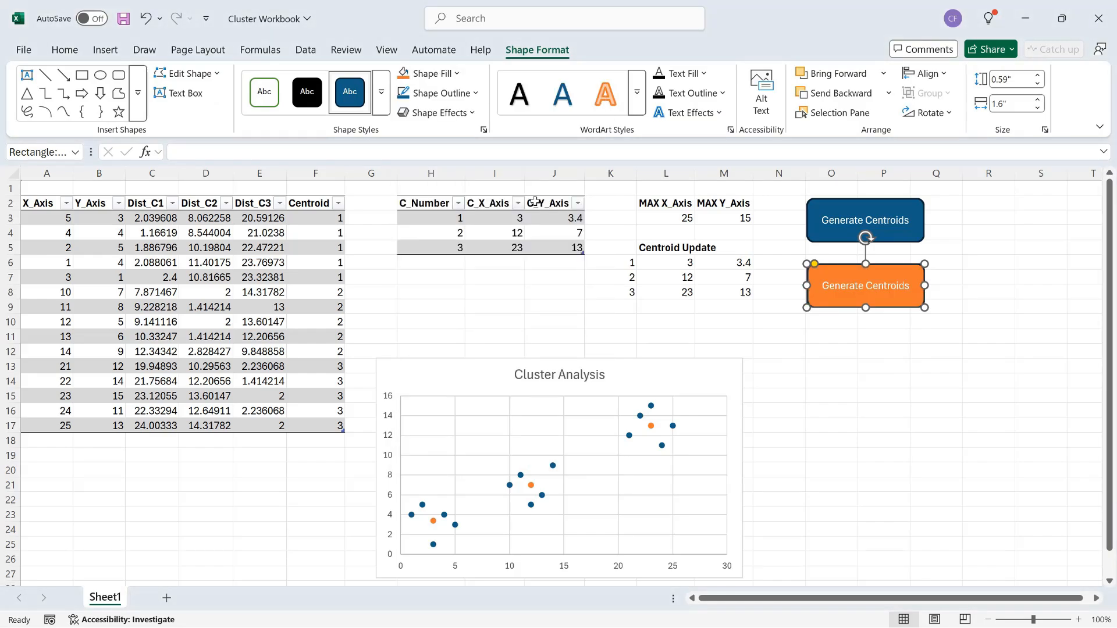
# - Change the orange shape's label to Update Centroids and deselect the shape
pyautogui.click(839, 285)
pyautogui.doubleClick(837, 285)
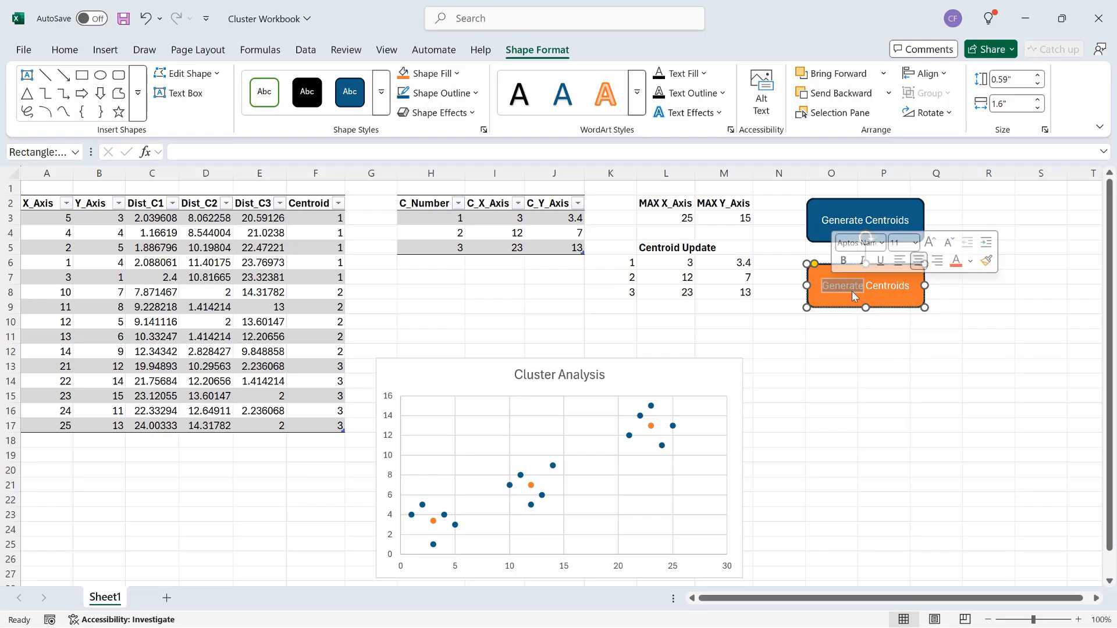
pyautogui.write('Update')
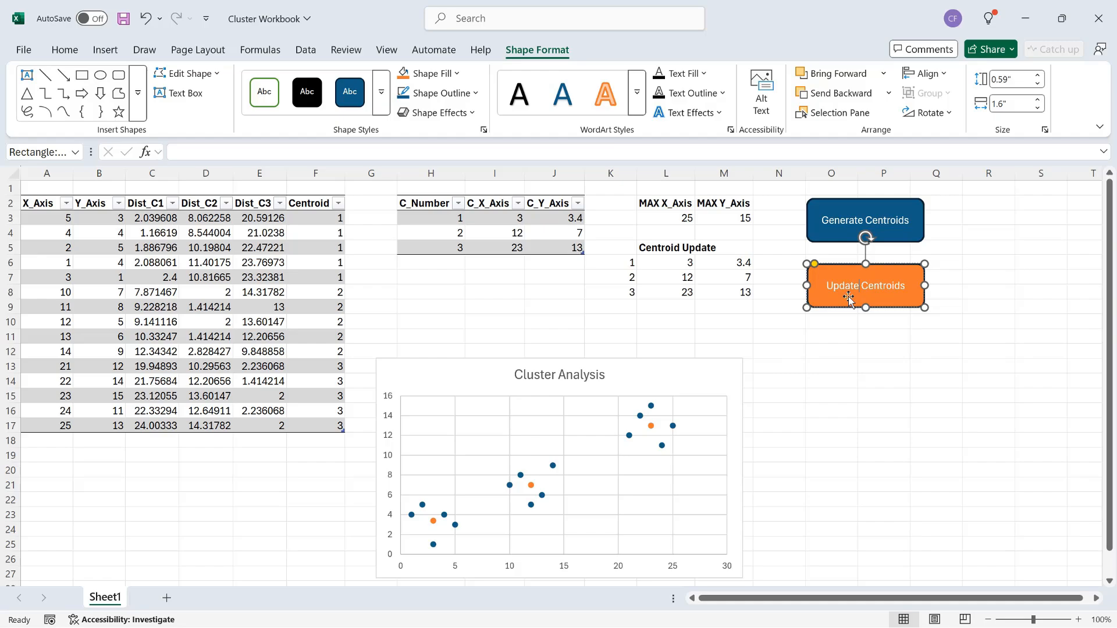
pyautogui.click(847, 317)
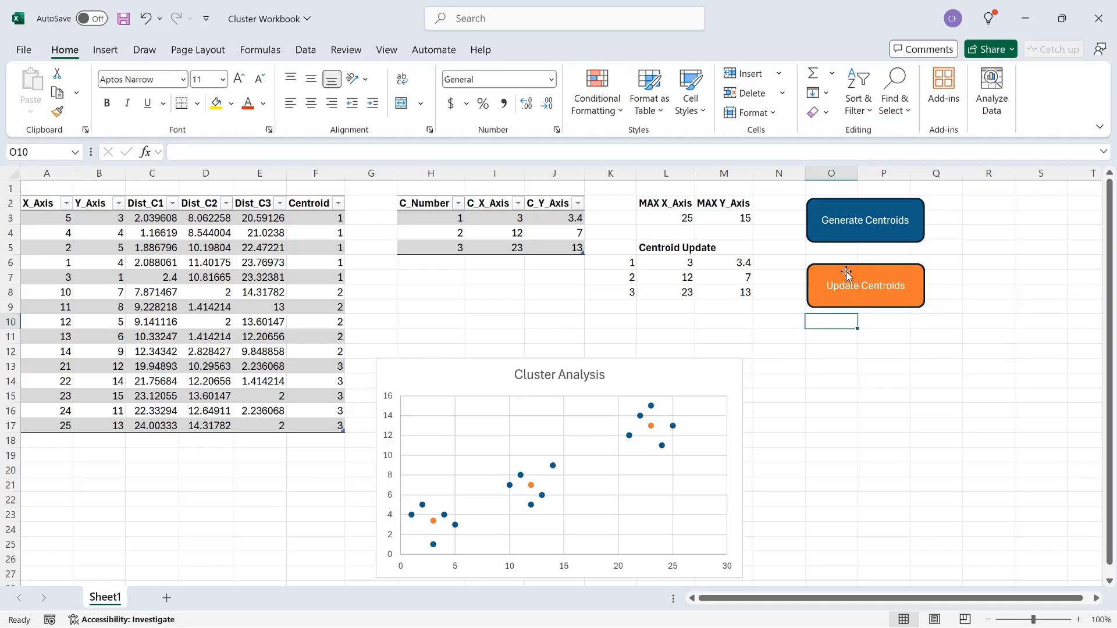
# - Assign the GenerateCentroids macro to the blue Generate Centroids shape
pyautogui.click(851, 237)
pyautogui.rightClick(851, 238)
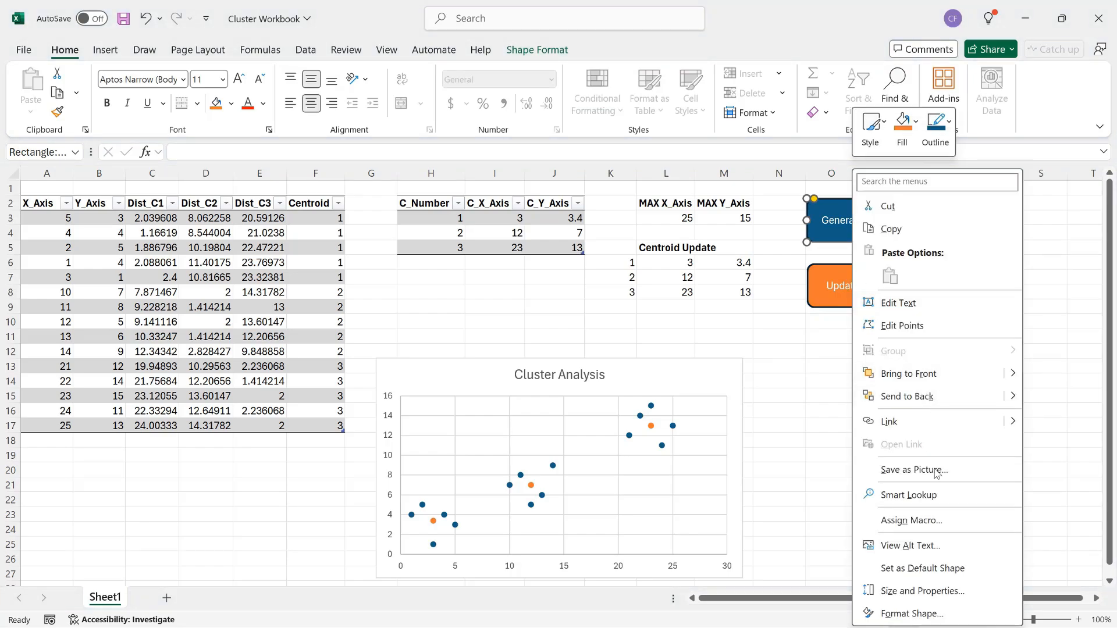
pyautogui.click(911, 520)
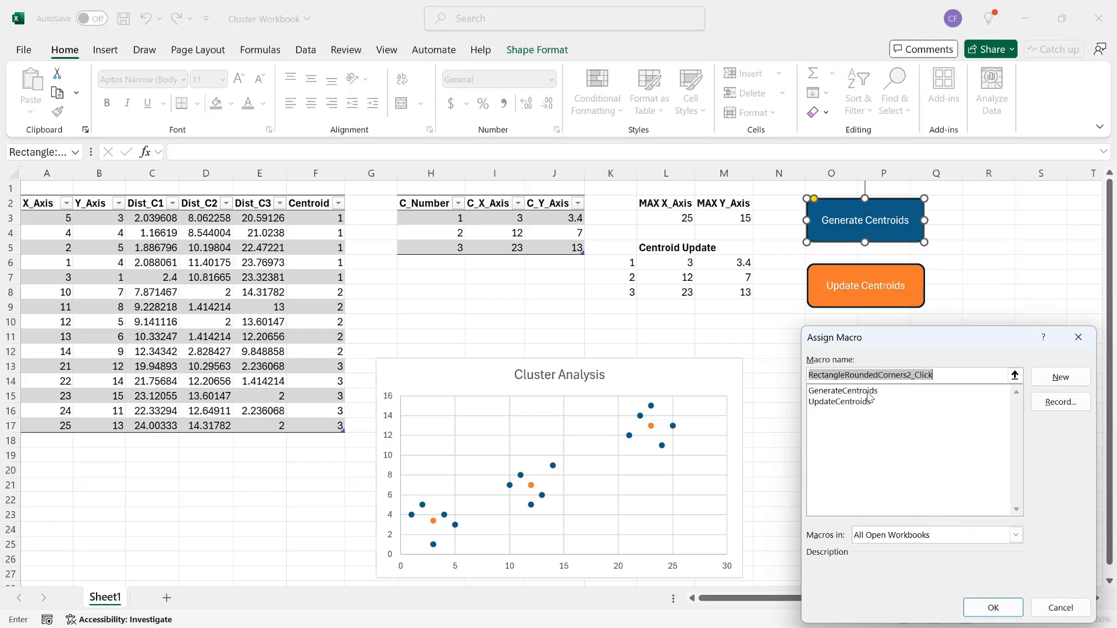
pyautogui.click(869, 392)
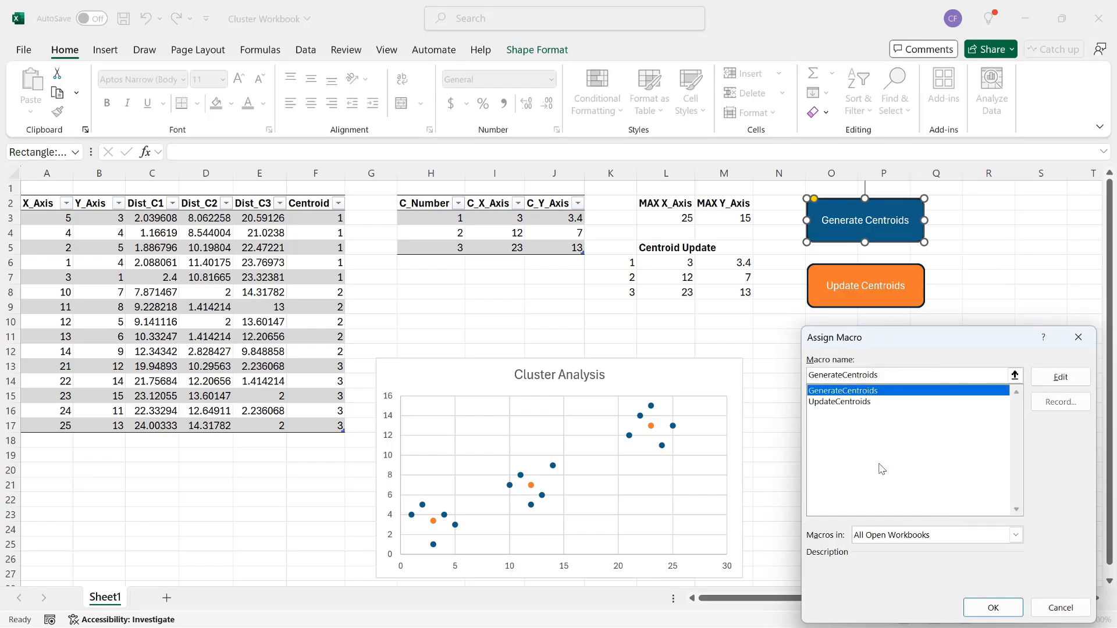
pyautogui.click(992, 607)
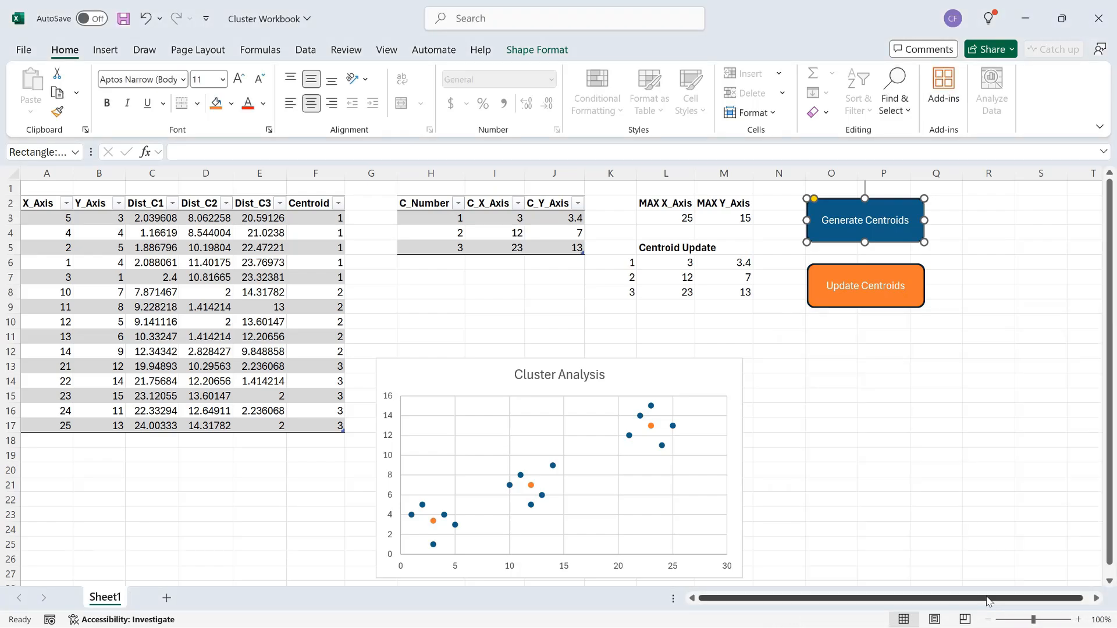
# - Assign the UpdateCentroids macro to the orange Update Centroids shape and deselect it
pyautogui.click(849, 304)
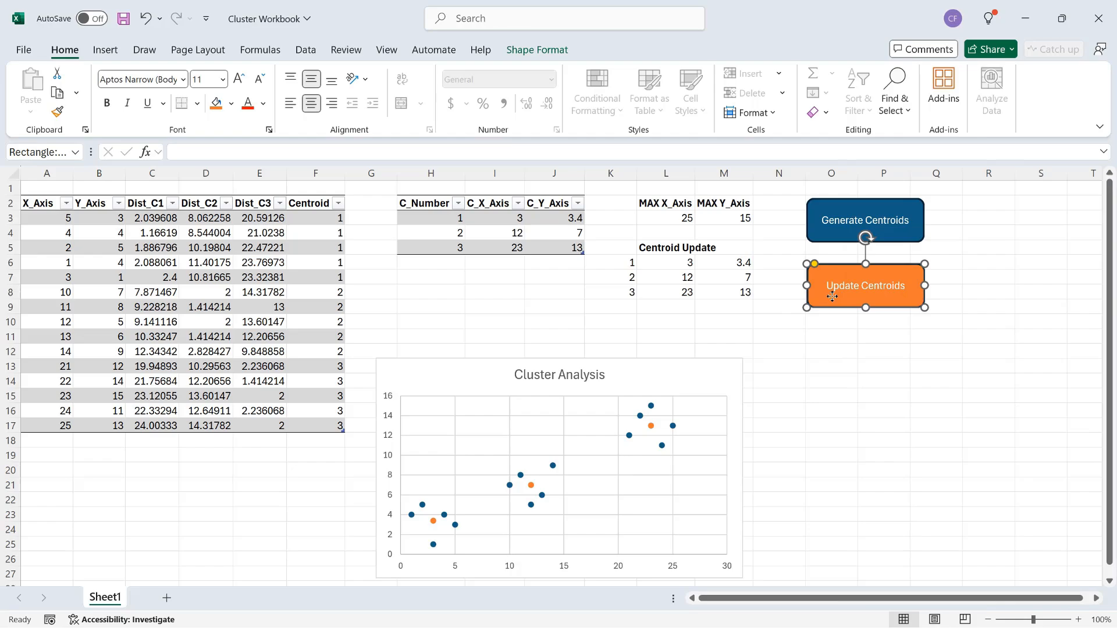
pyautogui.rightClick(849, 302)
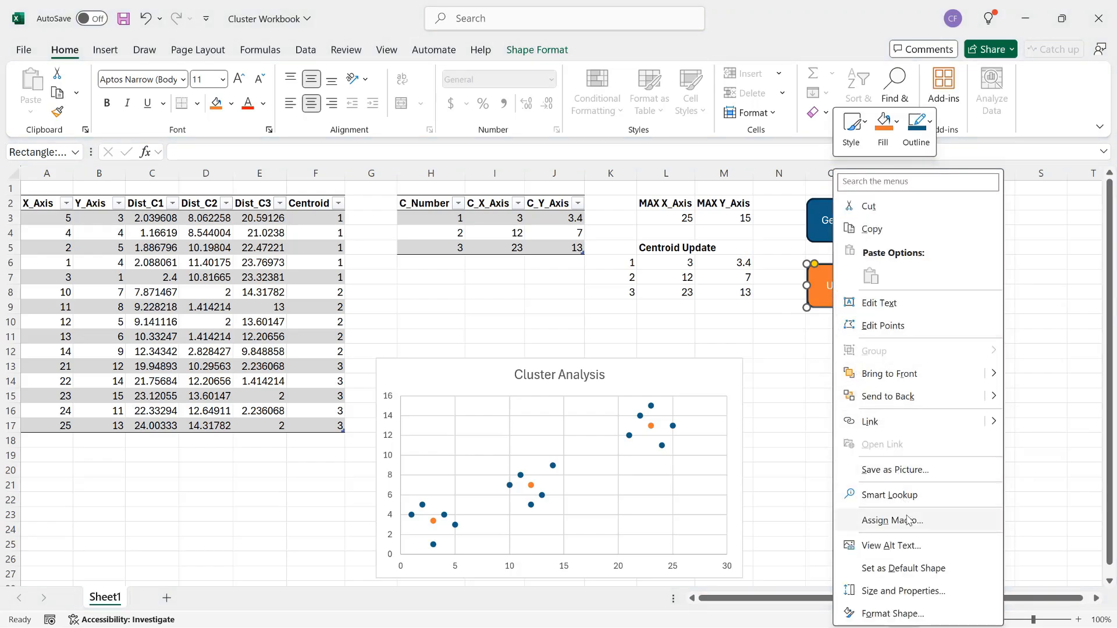
pyautogui.click(892, 520)
pyautogui.click(819, 402)
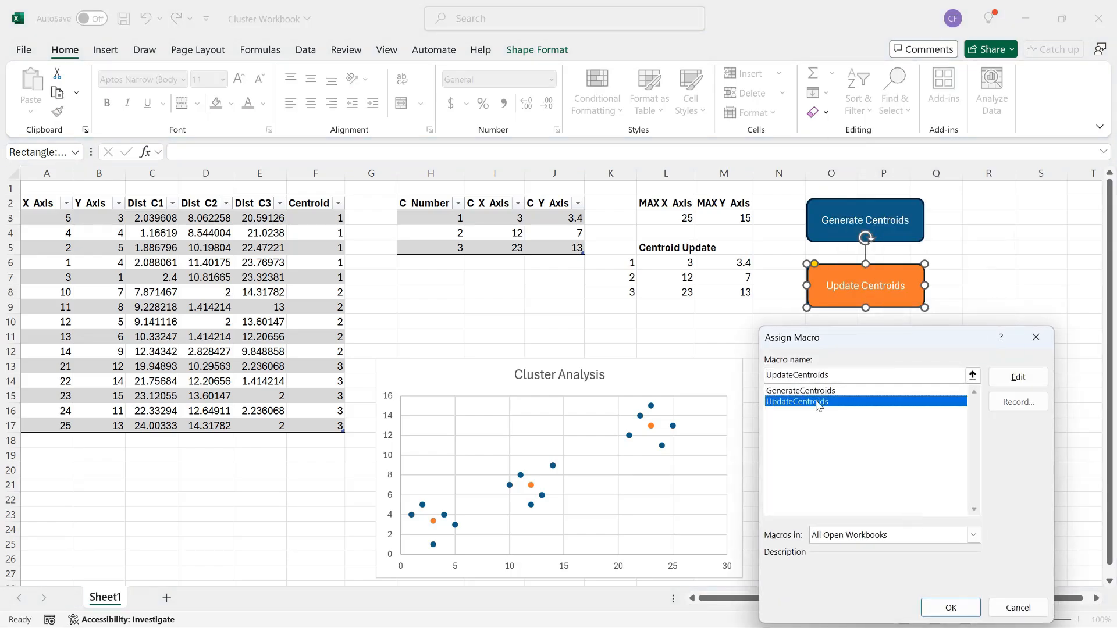
pyautogui.click(955, 608)
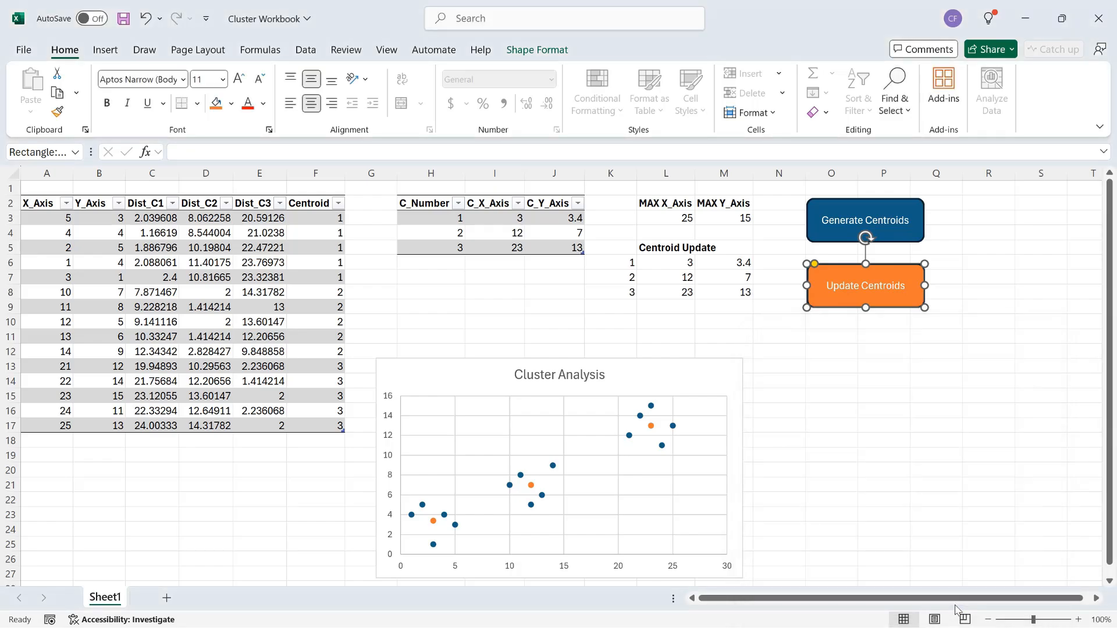
pyautogui.click(799, 335)
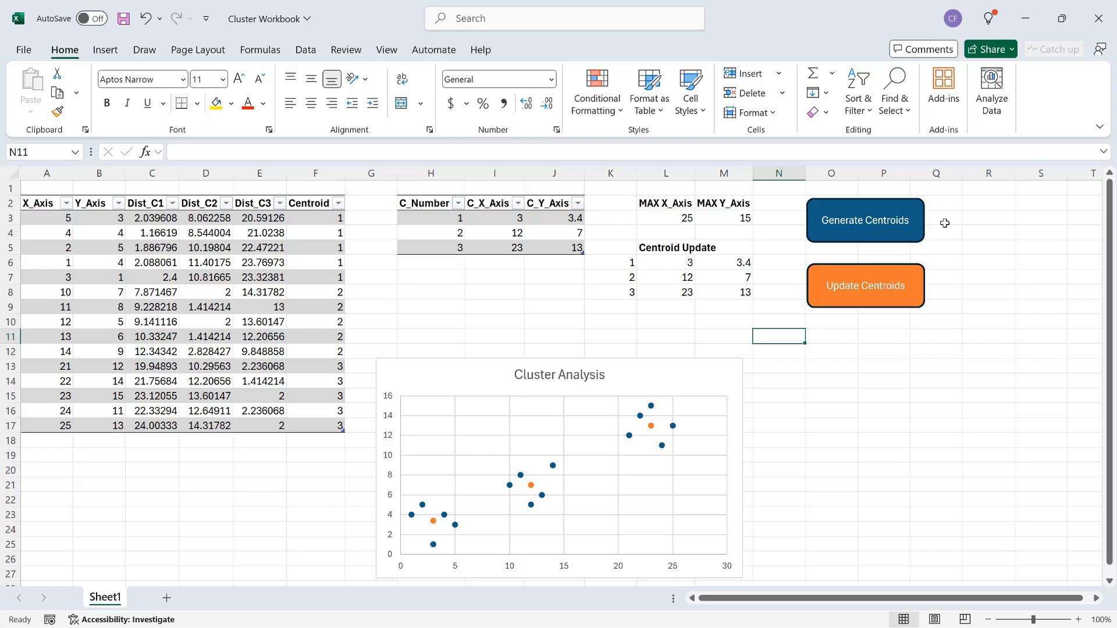
# - Test both macro shapes by generating one set of random centroids and updating it twice
pyautogui.click(894, 235)
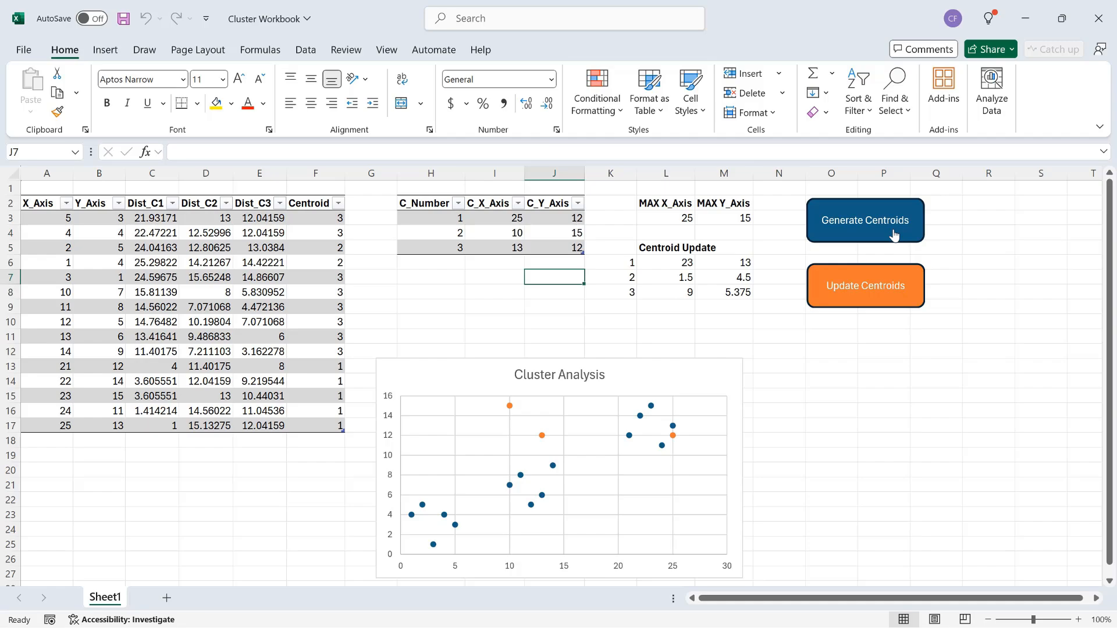
pyautogui.click(917, 303)
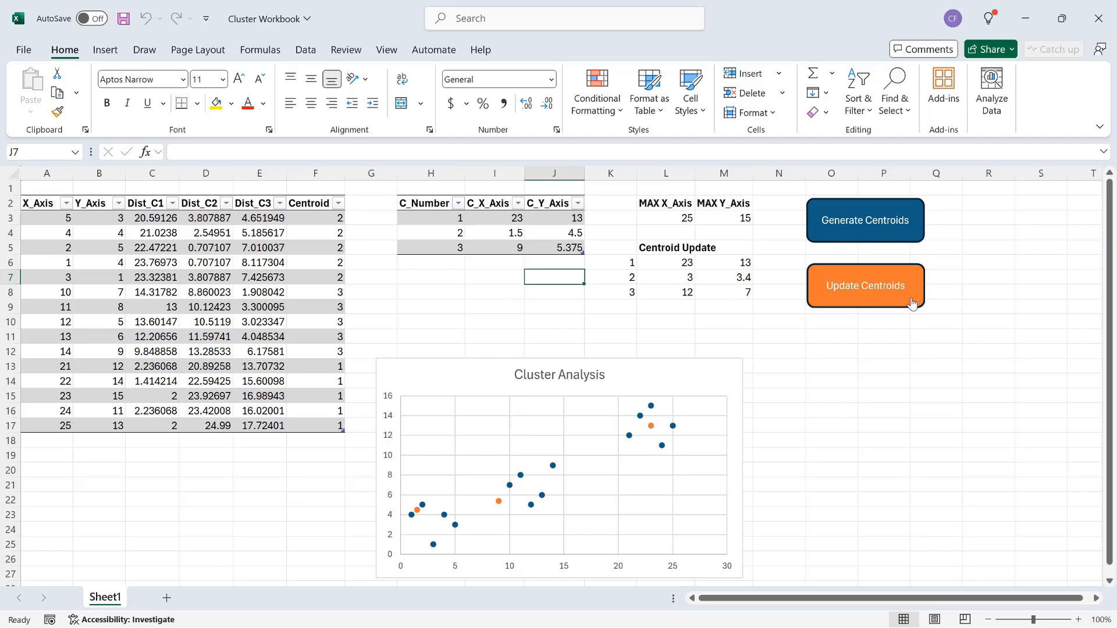
pyautogui.click(911, 303)
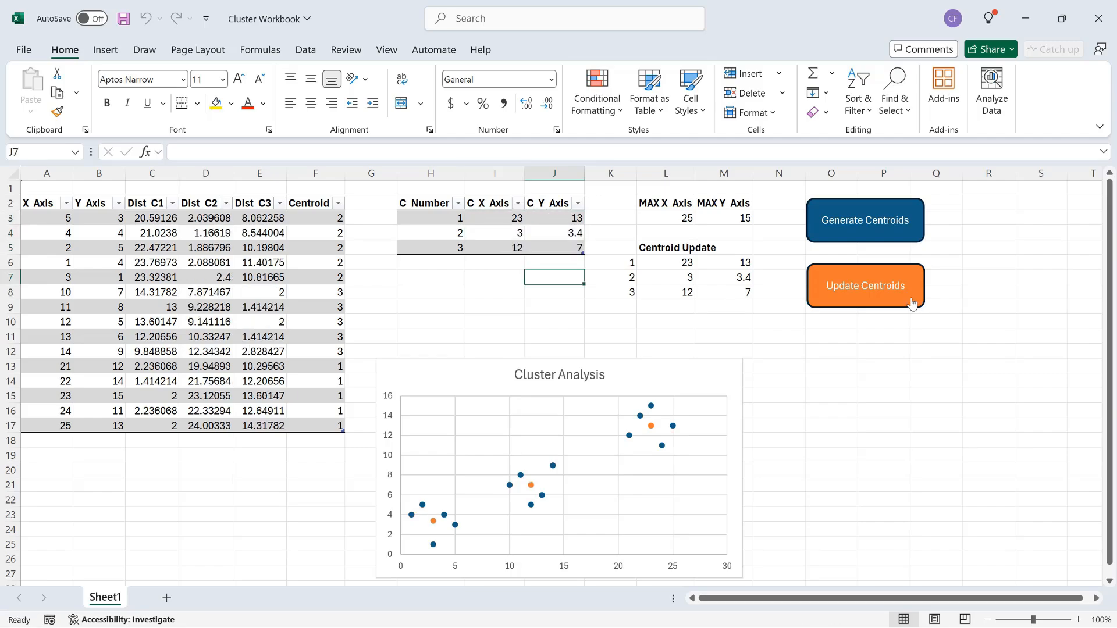
# - Use the macro shapes to generate random centroids two more times and update the last set three times
pyautogui.click(827, 236)
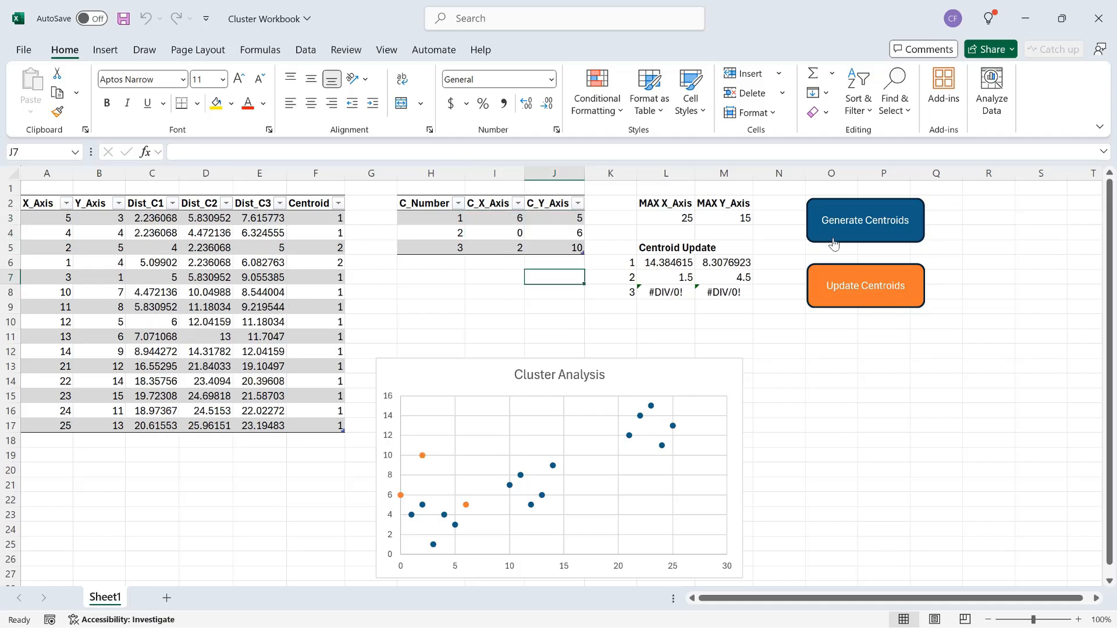
pyautogui.click(876, 235)
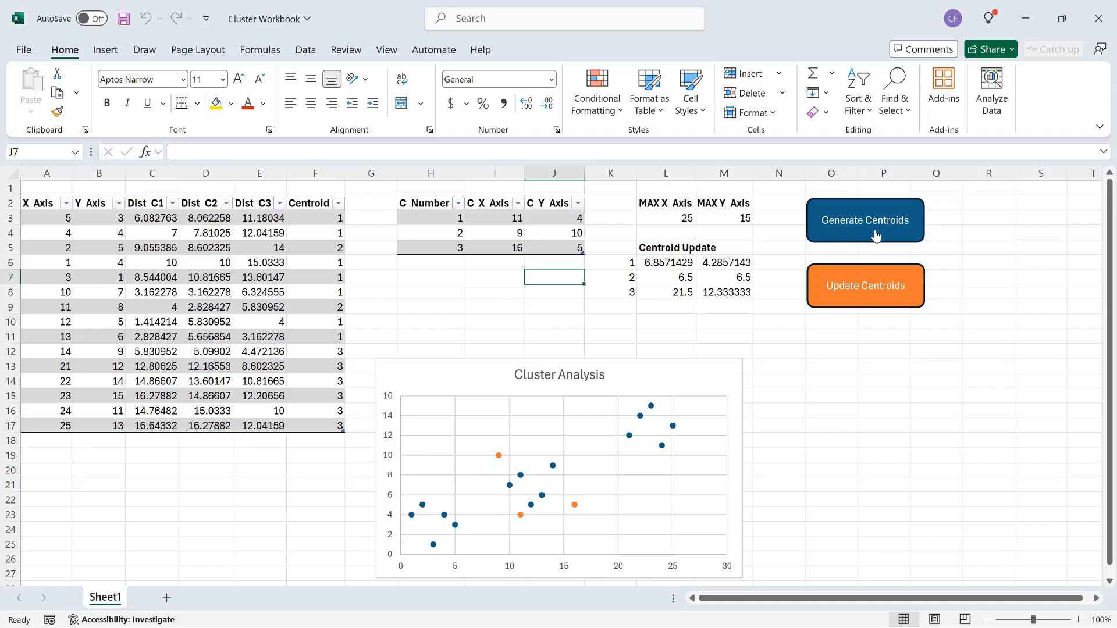
pyautogui.click(869, 302)
pyautogui.click(870, 302)
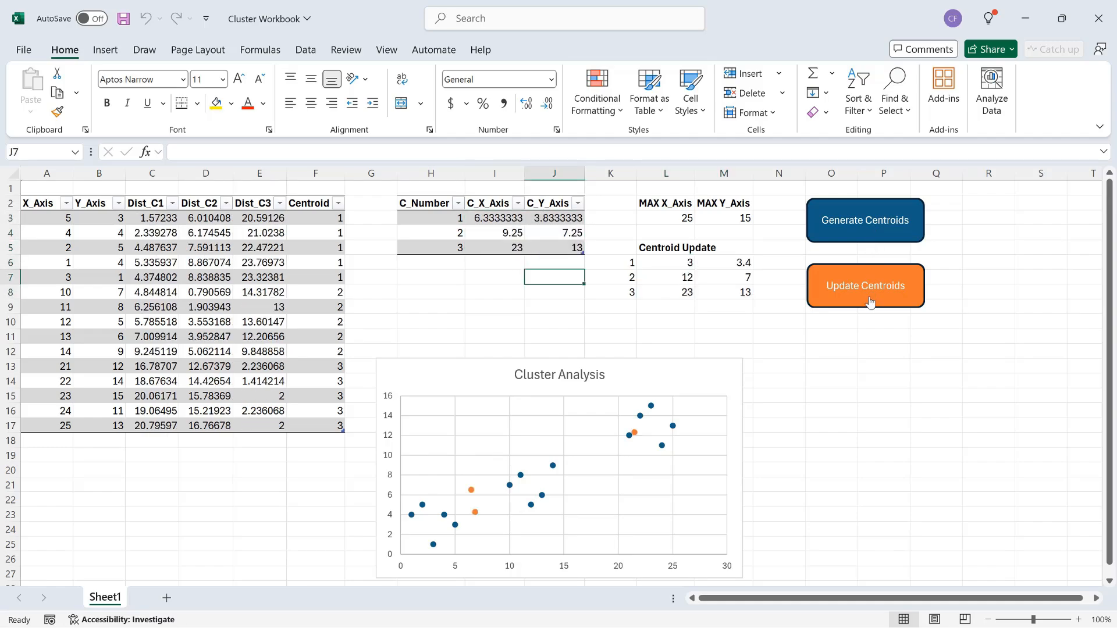
pyautogui.click(869, 301)
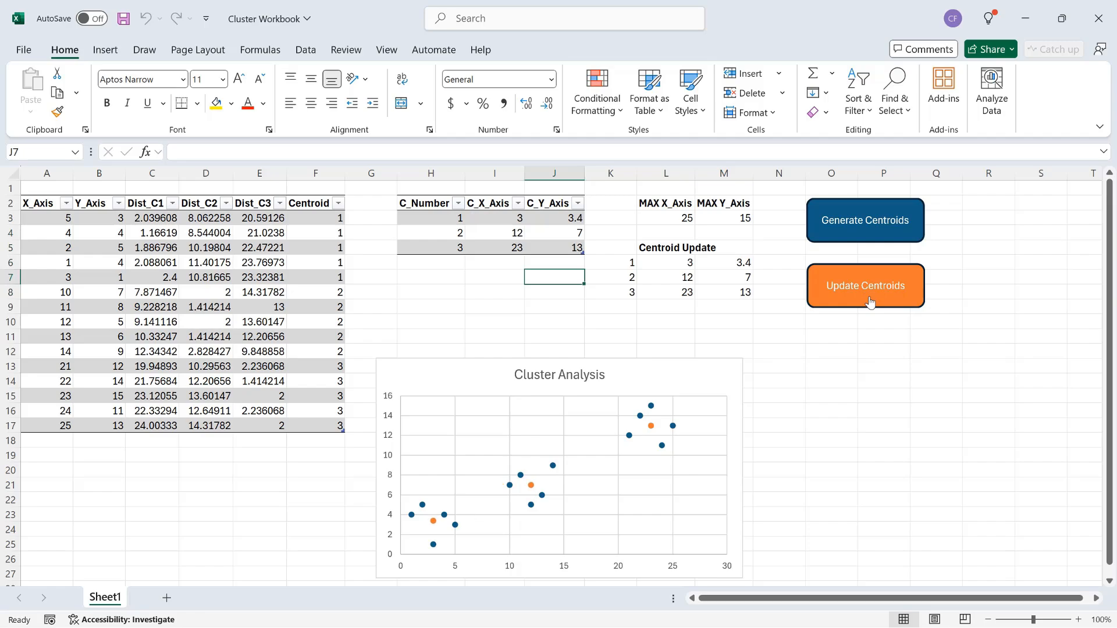